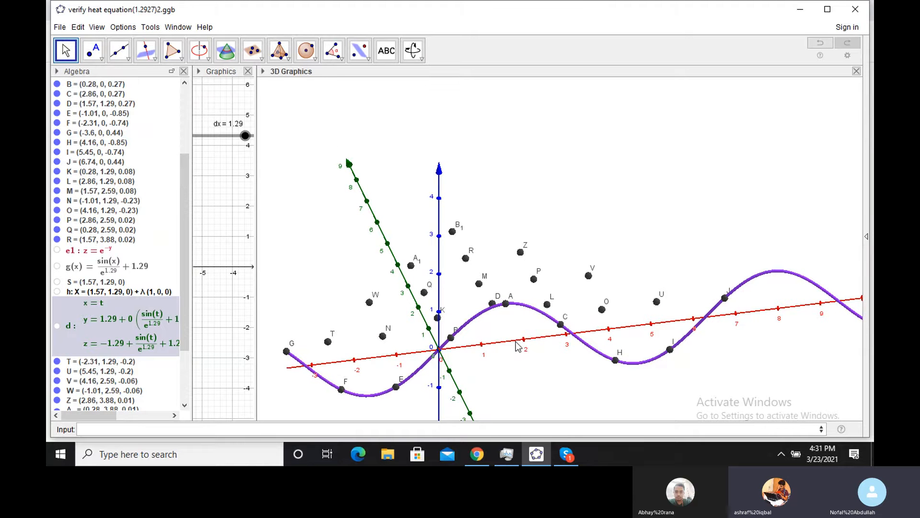
Examine the purple sine curve and the surrounding labelled points in the 3D graph from several angles.
{"action": "left_click_drag", "start_coordinate": [515, 341], "coordinate": [518, 347]}
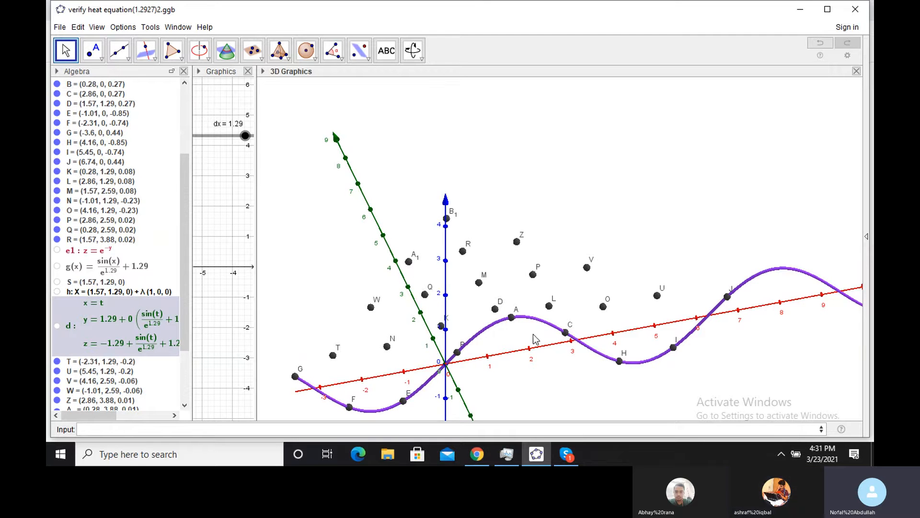
{"action": "left_click_drag", "start_coordinate": [529, 335], "coordinate": [527, 329]}
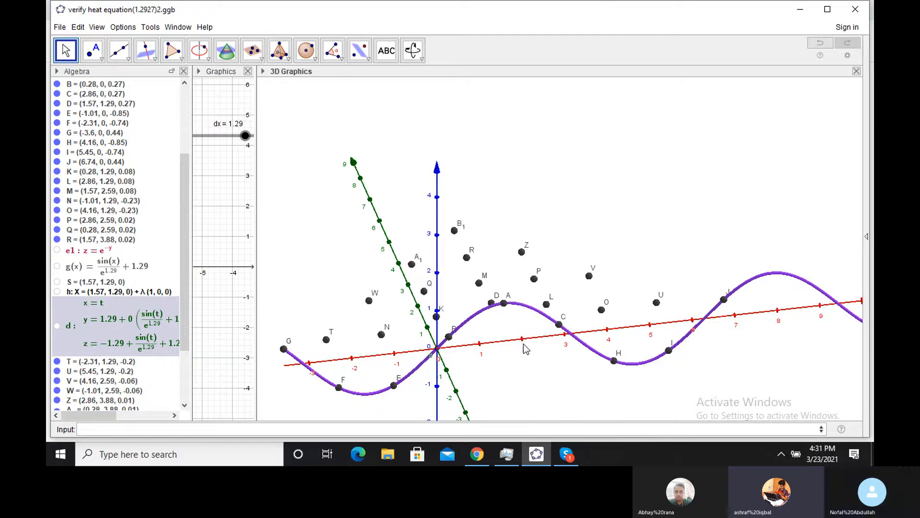
{"action": "mouse_move", "coordinate": [523, 343]}
{"action": "left_mouse_down"}
{"action": "mouse_move", "coordinate": [515, 341]}
{"action": "mouse_move", "coordinate": [528, 343]}
{"action": "left_mouse_up"}
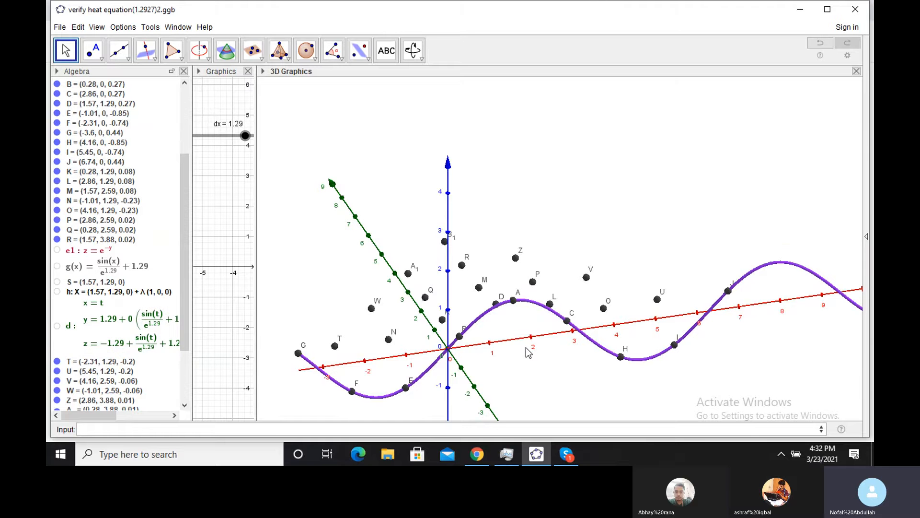
{"action": "left_click_drag", "start_coordinate": [526, 347], "coordinate": [643, 255]}
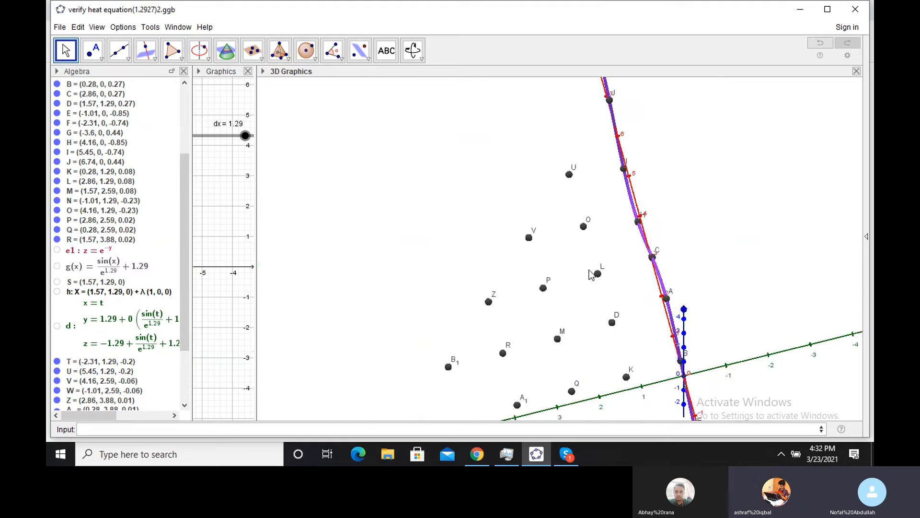
{"action": "left_click_drag", "start_coordinate": [441, 265], "coordinate": [416, 254]}
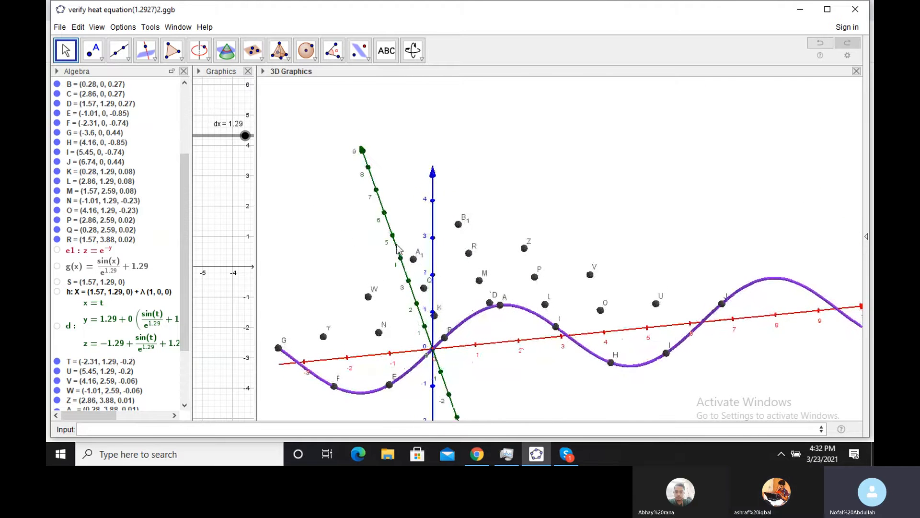
Open a new blank GeoGebra Classic 5 window from the desktop and maximise it.
{"action": "left_click", "coordinate": [787, 14]}
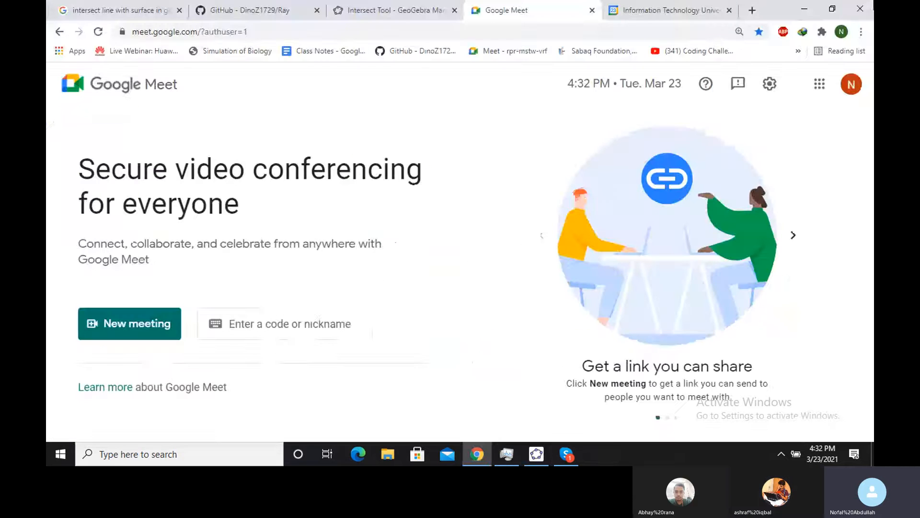
{"action": "key", "text": "super+d"}
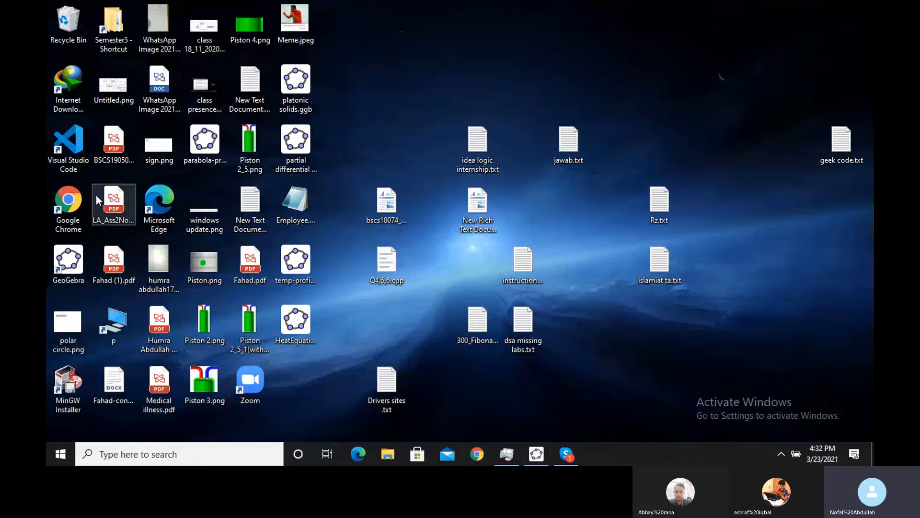
{"action": "double_click", "coordinate": [71, 253]}
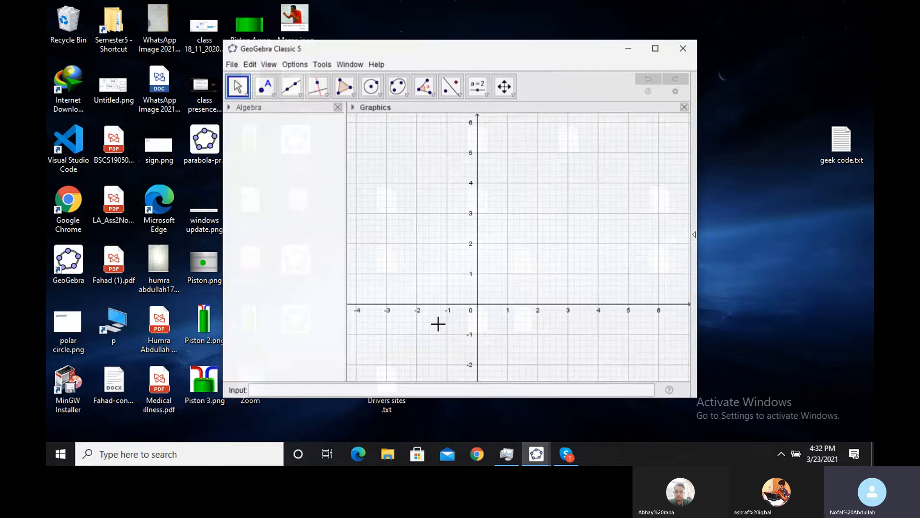
{"action": "left_click", "coordinate": [662, 49]}
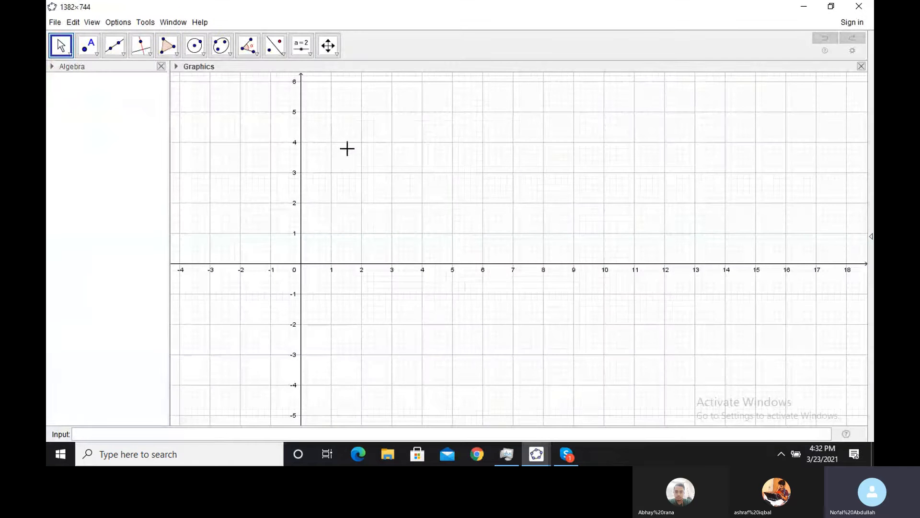
Plot the phase-shifted sine function sin(x+pi/2) in the blank graph.
{"action": "left_click", "coordinate": [173, 435]}
{"action": "type", "text": "sinx"}
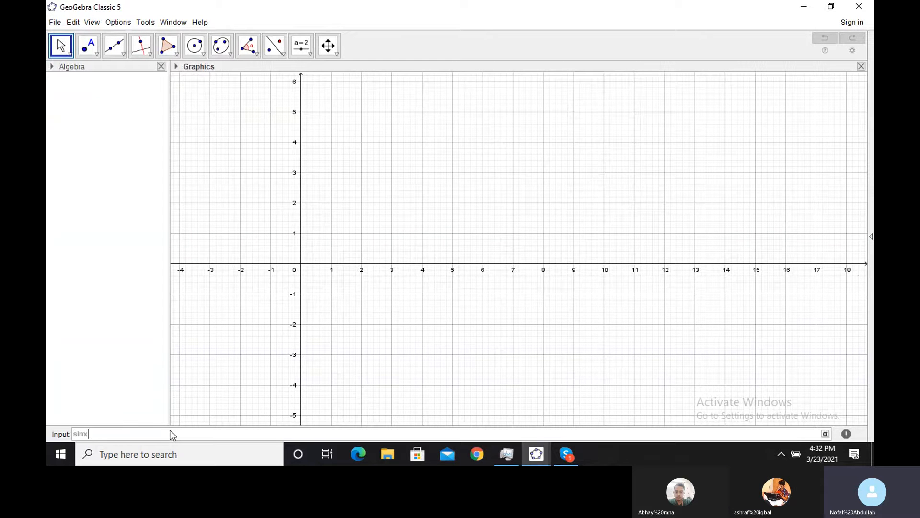
{"action": "key", "text": "Return"}
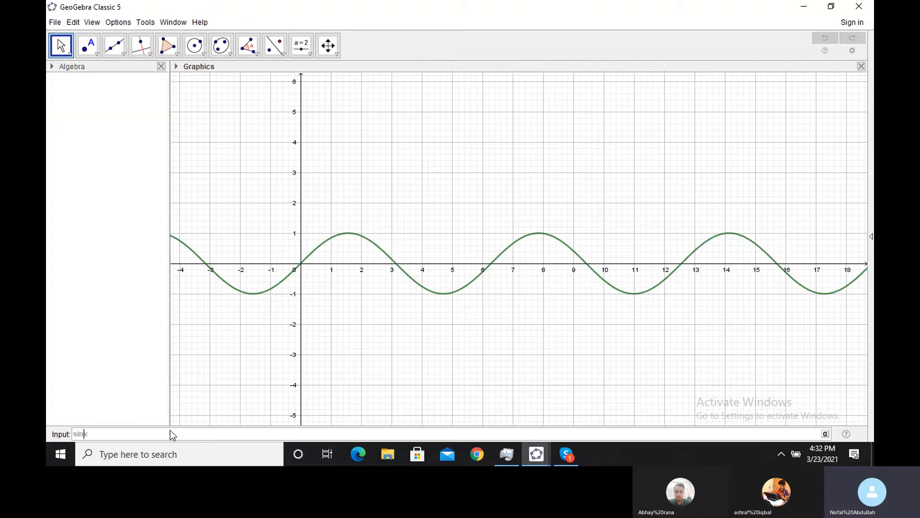
{"action": "type", "text": "(x+pi/2"}
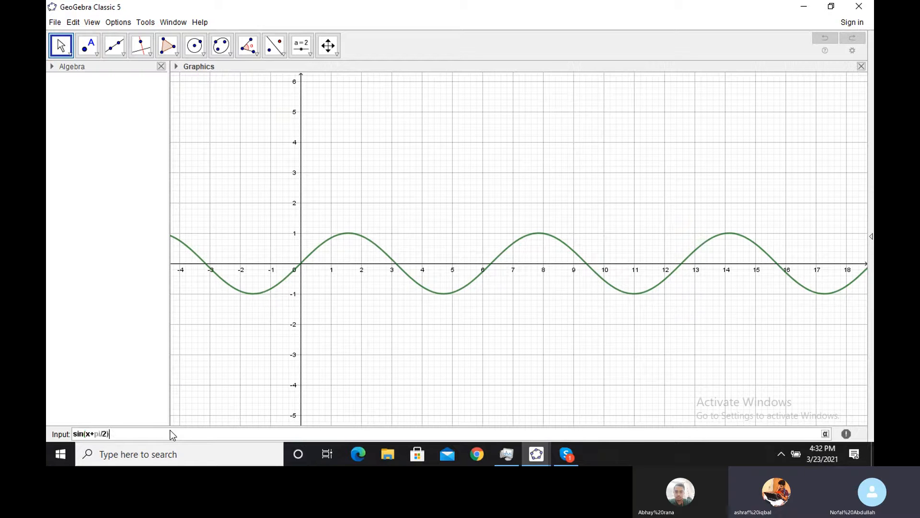
{"action": "key", "text": "Return"}
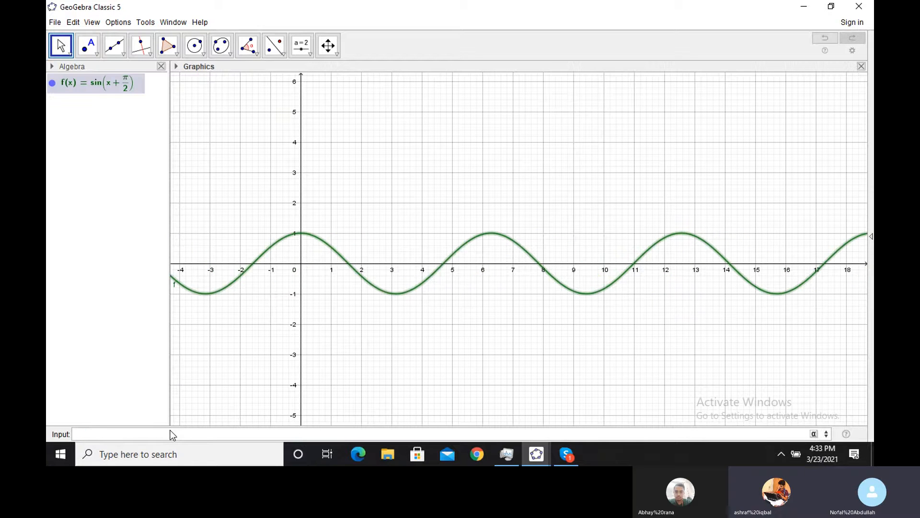
Plot the decaying exponential function e^-x in the same graph.
{"action": "type", "text": "e"}
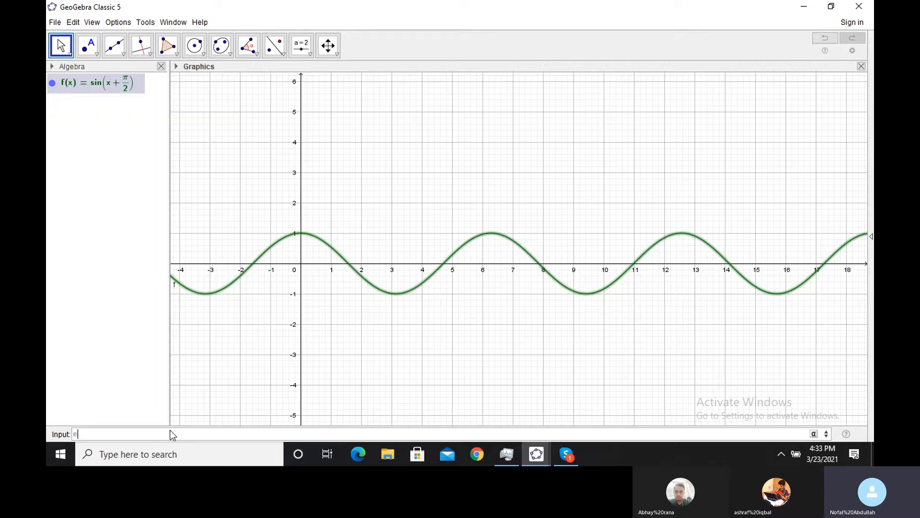
{"action": "type", "text": "^"}
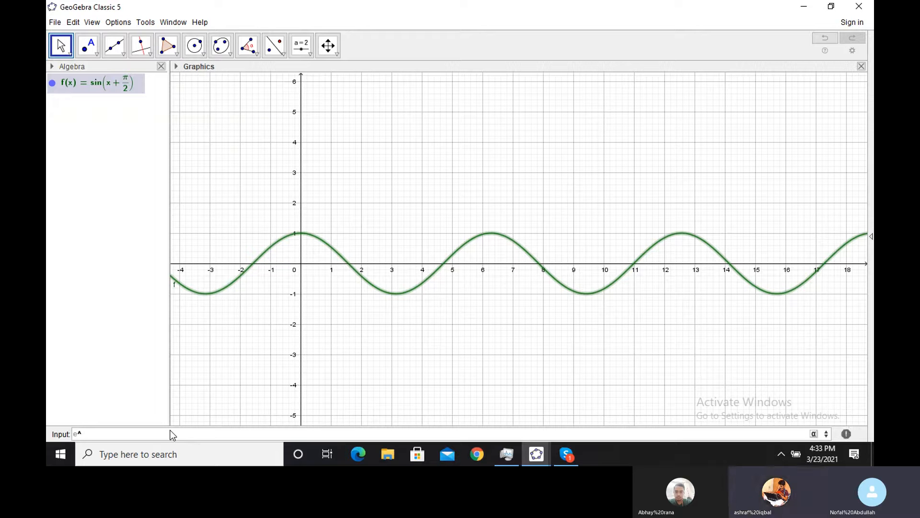
{"action": "type", "text": "-x"}
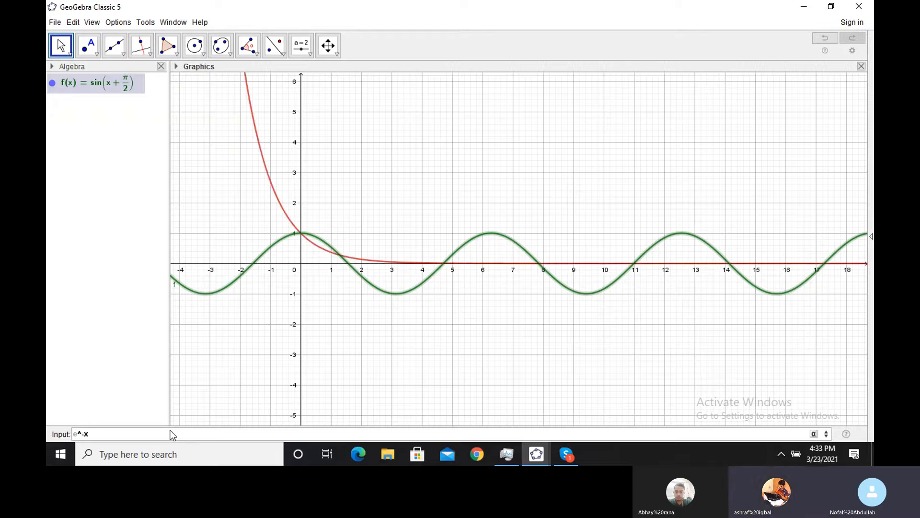
{"action": "key", "text": "Return"}
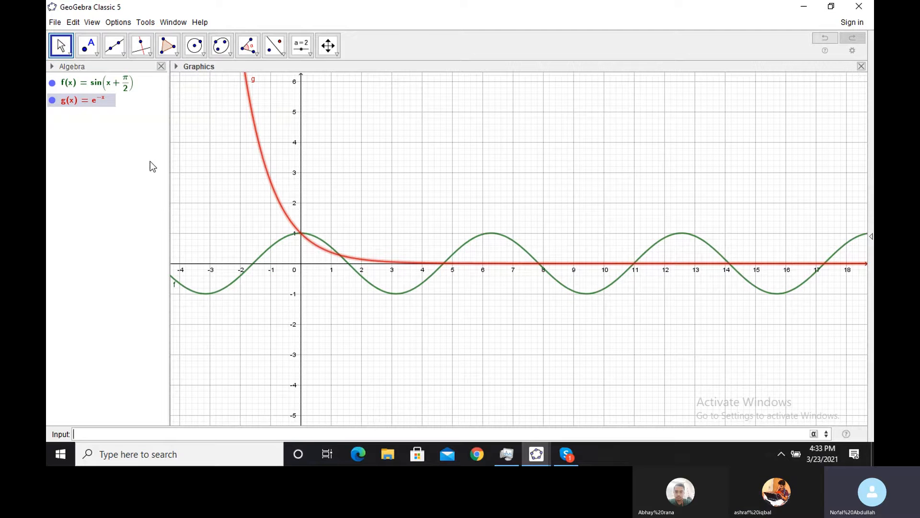
Mark the intersection point of the sine curve and the exponential curve between x = 1 and x = 2.
{"action": "left_click", "coordinate": [116, 47]}
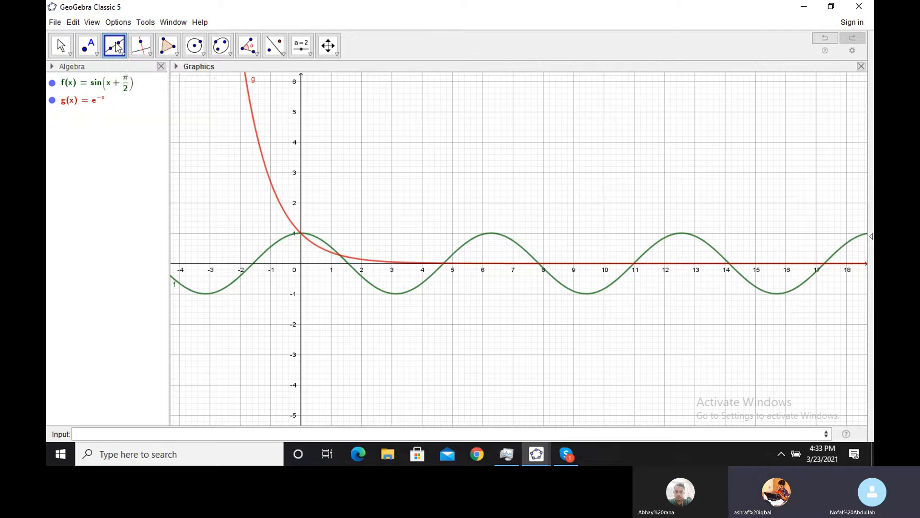
{"action": "left_click", "coordinate": [117, 48]}
{"action": "mouse_move", "coordinate": [141, 46]}
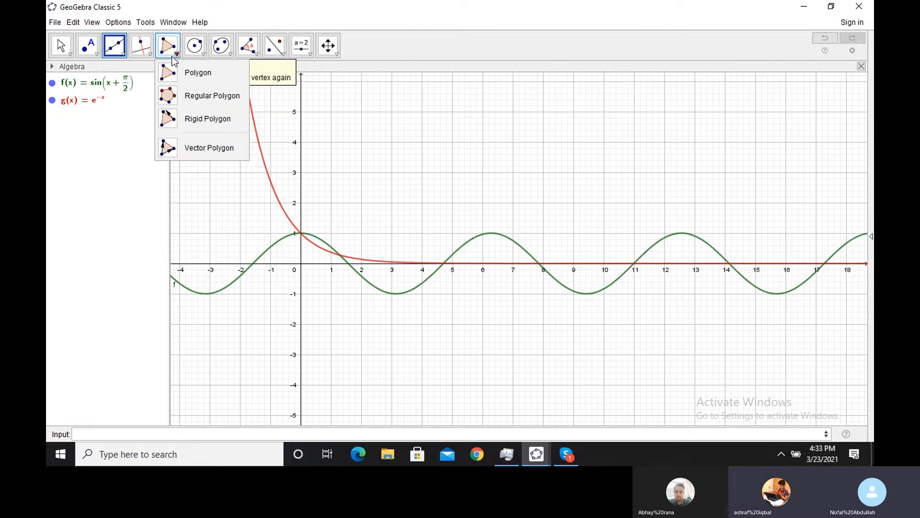
{"action": "mouse_move", "coordinate": [185, 52]}
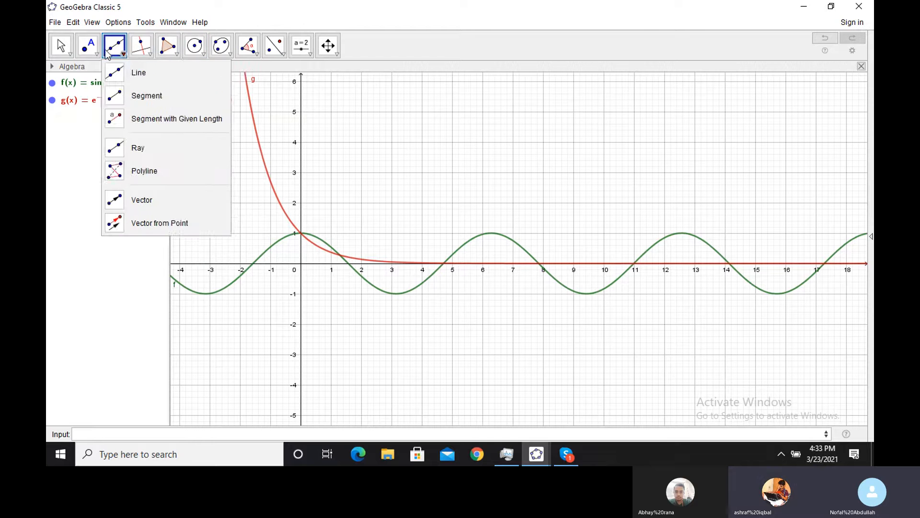
{"action": "mouse_move", "coordinate": [89, 48]}
{"action": "left_click", "coordinate": [112, 147]}
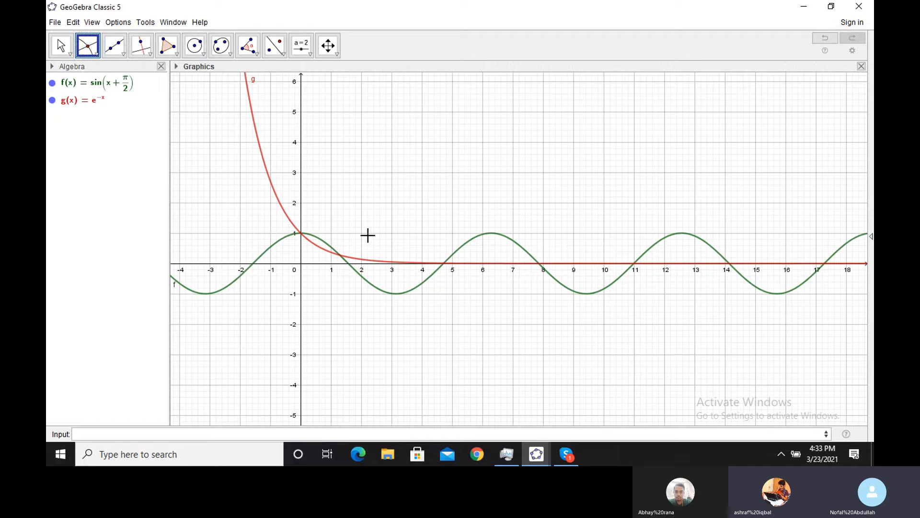
{"action": "left_click", "coordinate": [353, 264]}
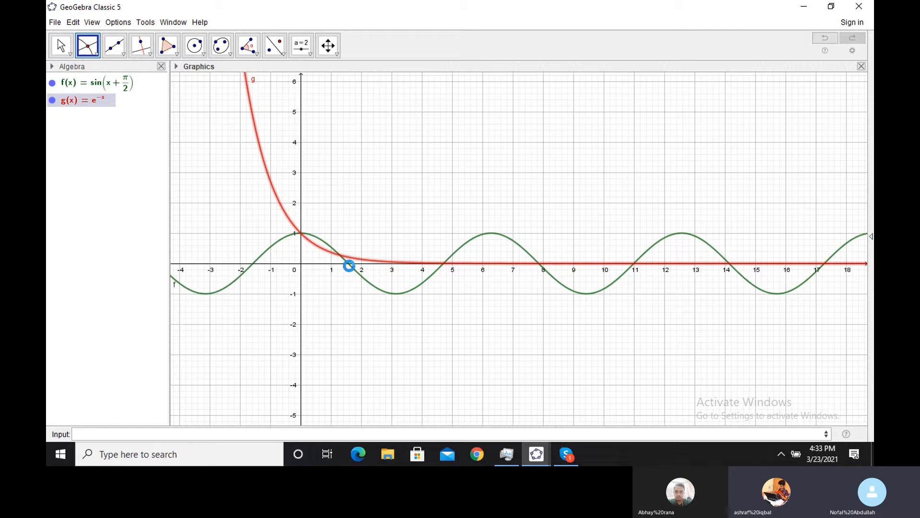
{"action": "left_click", "coordinate": [345, 264]}
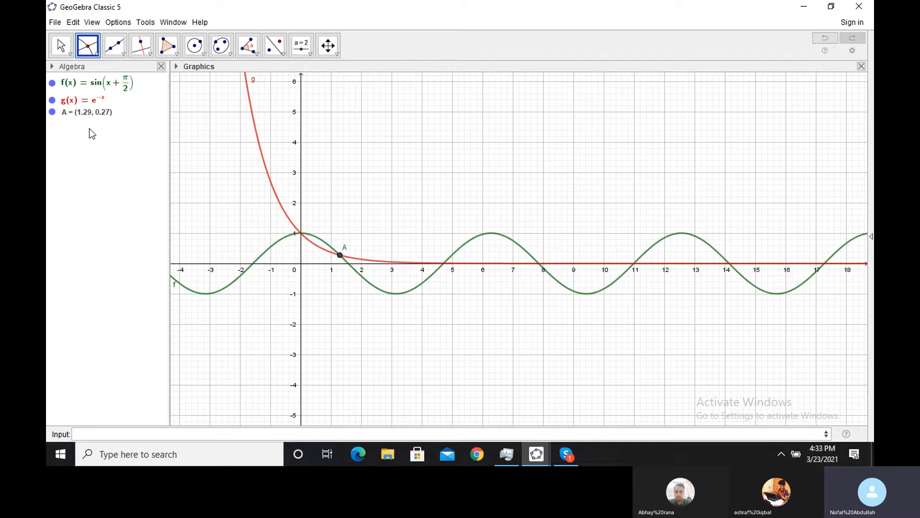
{"action": "left_click", "coordinate": [61, 48]}
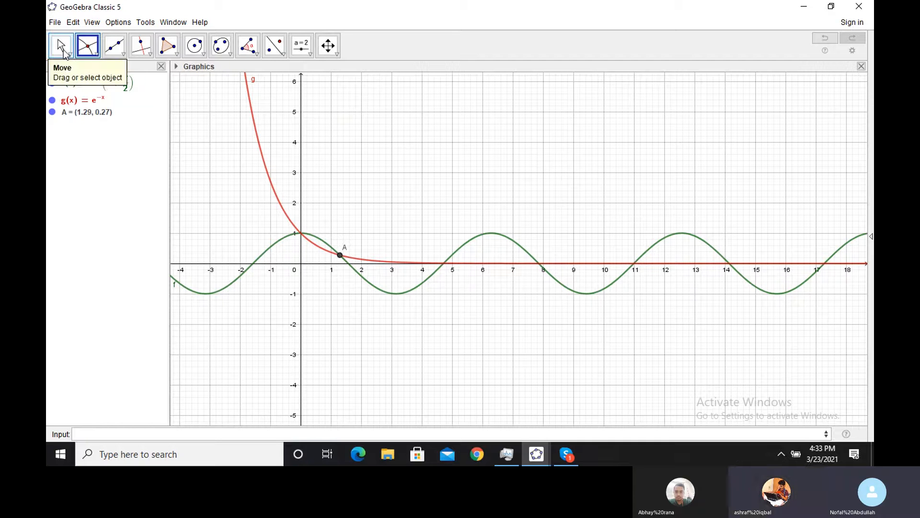
{"action": "mouse_move", "coordinate": [336, 260]}
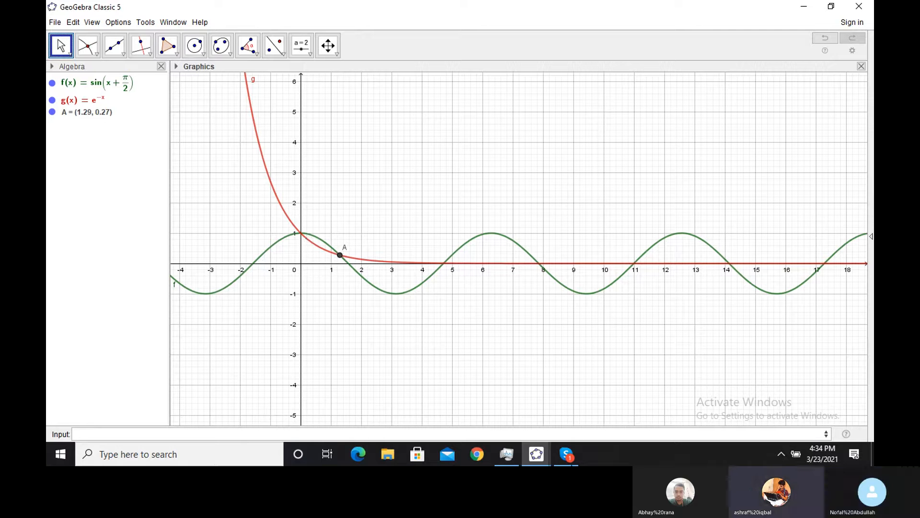
Switch to the verify heat equation(1.2927)2.ggb window and examine its point and curve definitions and the 3D graph along the green axis.
{"action": "left_click", "coordinate": [531, 452]}
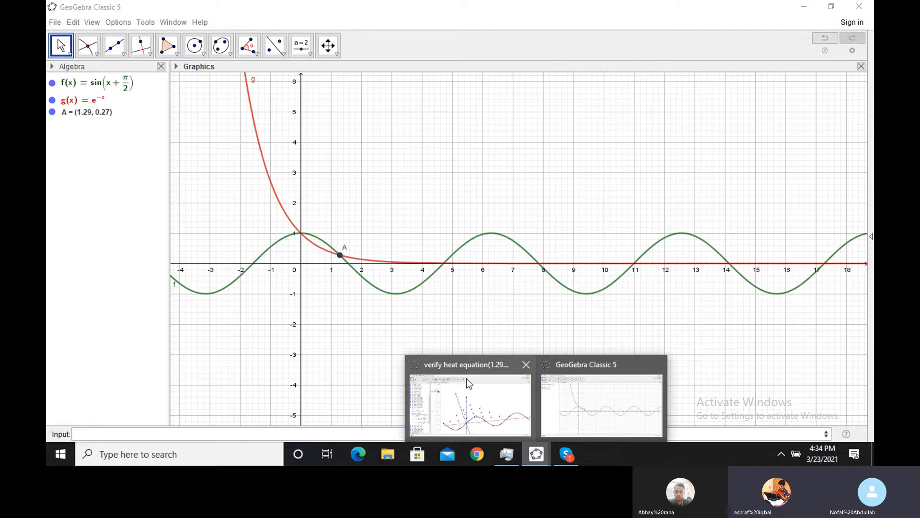
{"action": "mouse_move", "coordinate": [467, 378]}
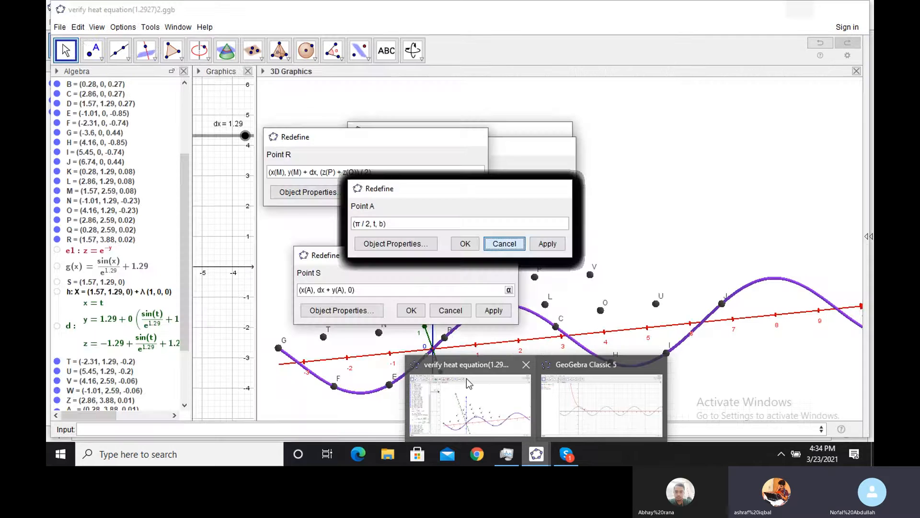
{"action": "left_click", "coordinate": [481, 375]}
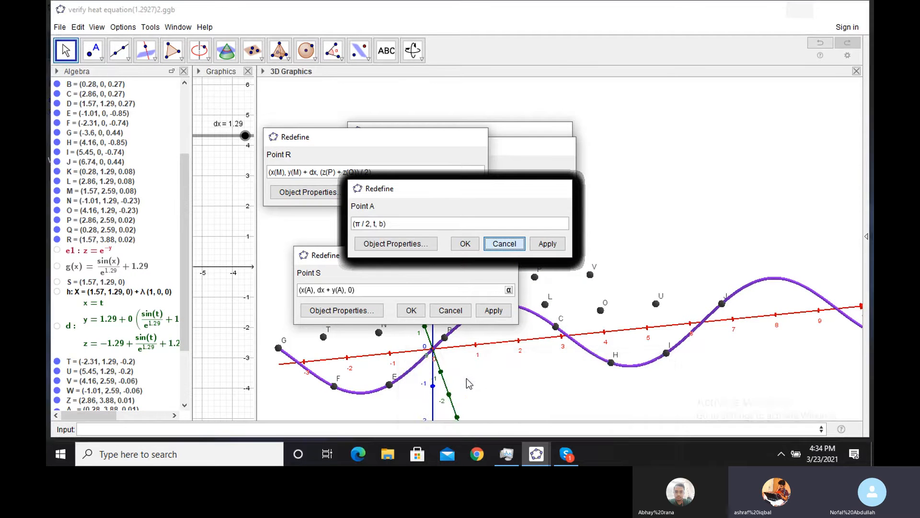
{"action": "key", "text": "alt+Tab"}
{"action": "key", "text": "alt+Tab"}
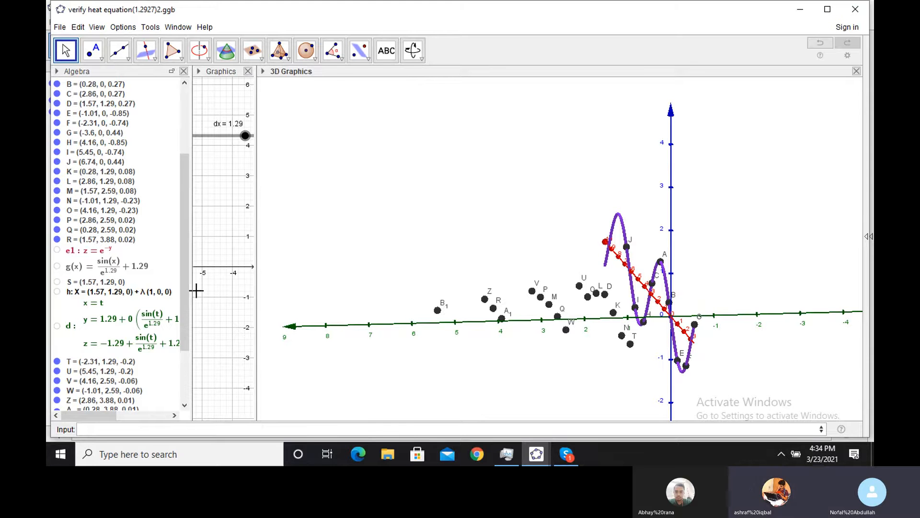
{"action": "scroll", "coordinate": [185, 294], "scroll_direction": "down", "scroll_amount": 3}
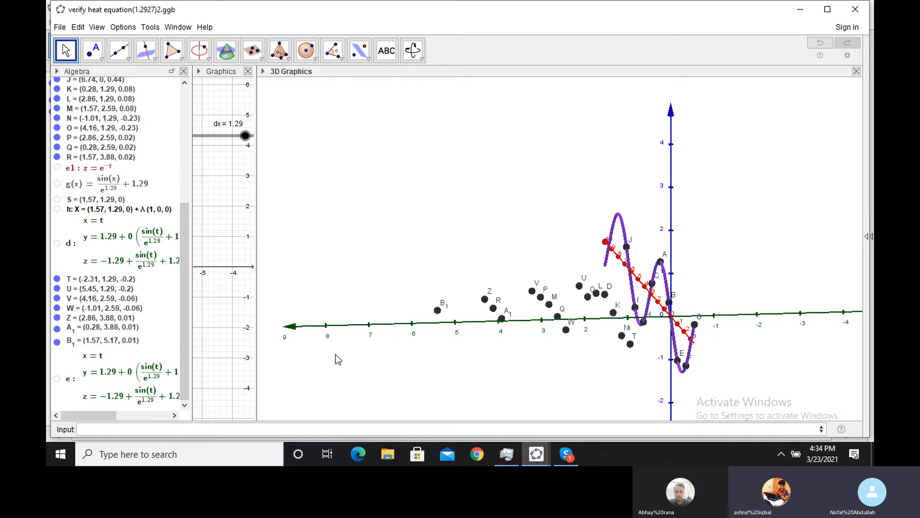
{"action": "left_click_drag", "start_coordinate": [437, 358], "coordinate": [425, 355]}
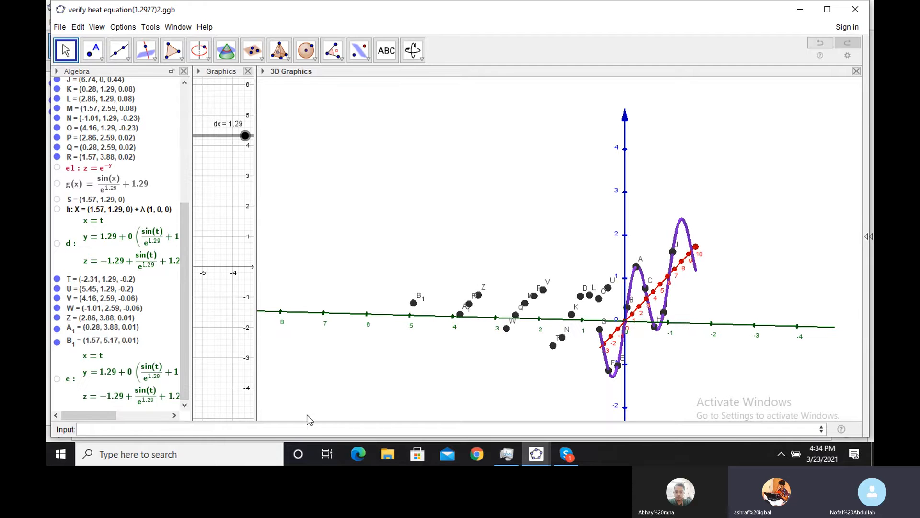
{"action": "left_click", "coordinate": [285, 426]}
Return to the 2D graph window and change the sine function to sin(2x+pi/2).
{"action": "left_click", "coordinate": [801, 9]}
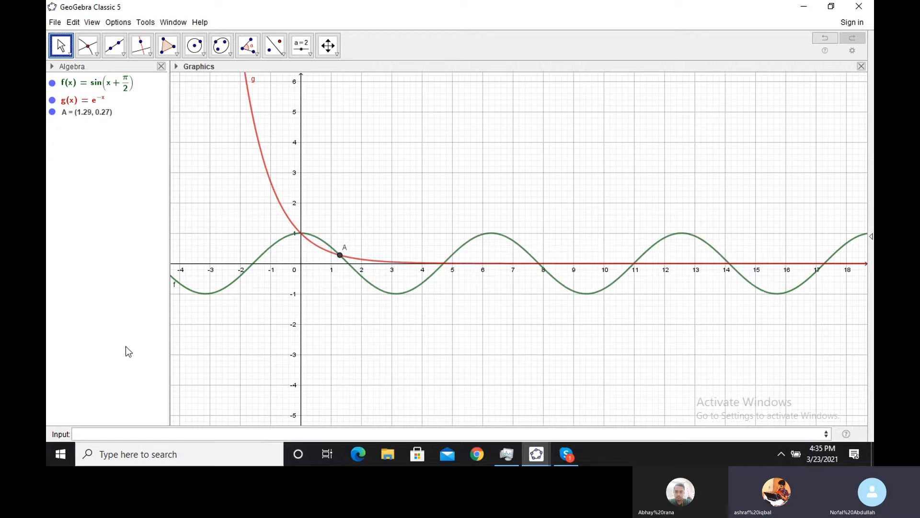
{"action": "double_click", "coordinate": [131, 86]}
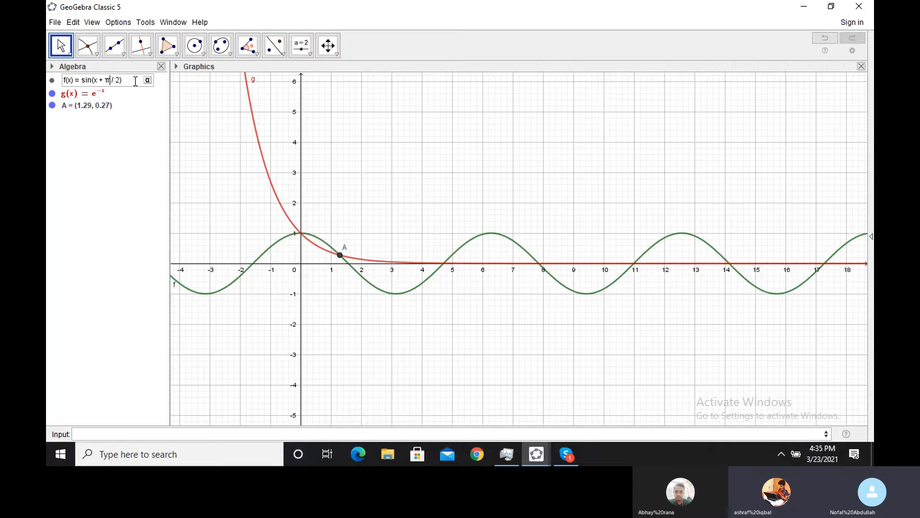
{"action": "key", "text": "Left"}
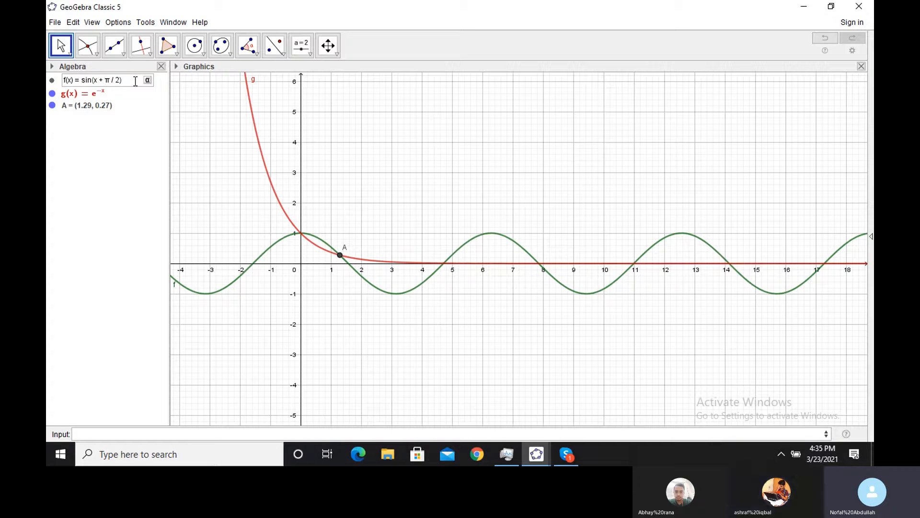
{"action": "type", "text": "2"}
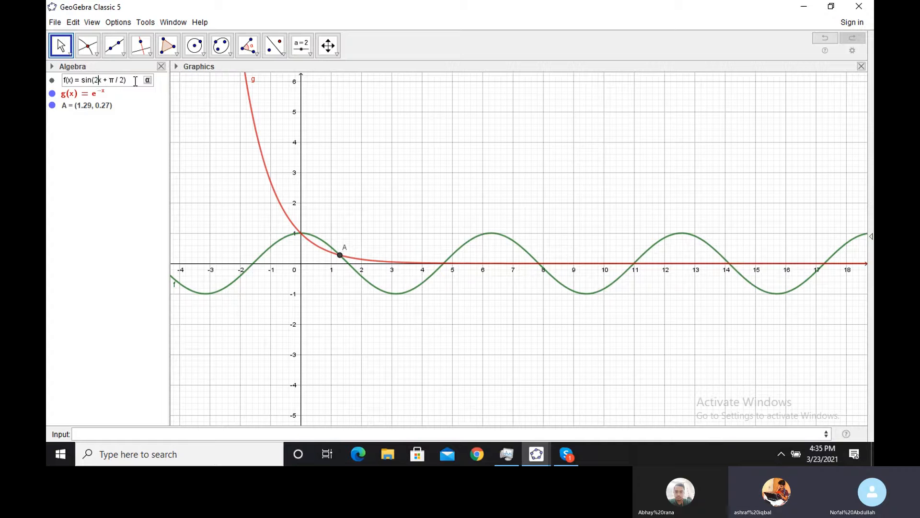
{"action": "key", "text": "Return"}
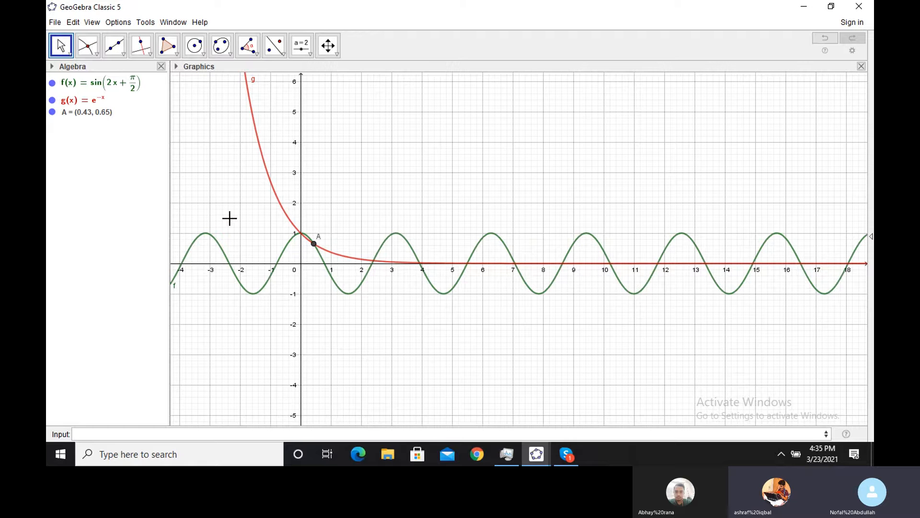
Examine the intersection of the sine and exponential curves up close and check point A's precise coordinates in its definition.
{"action": "scroll", "coordinate": [229, 218], "scroll_direction": "up", "scroll_amount": 1}
{"action": "scroll", "coordinate": [230, 218], "scroll_direction": "up", "scroll_amount": 1}
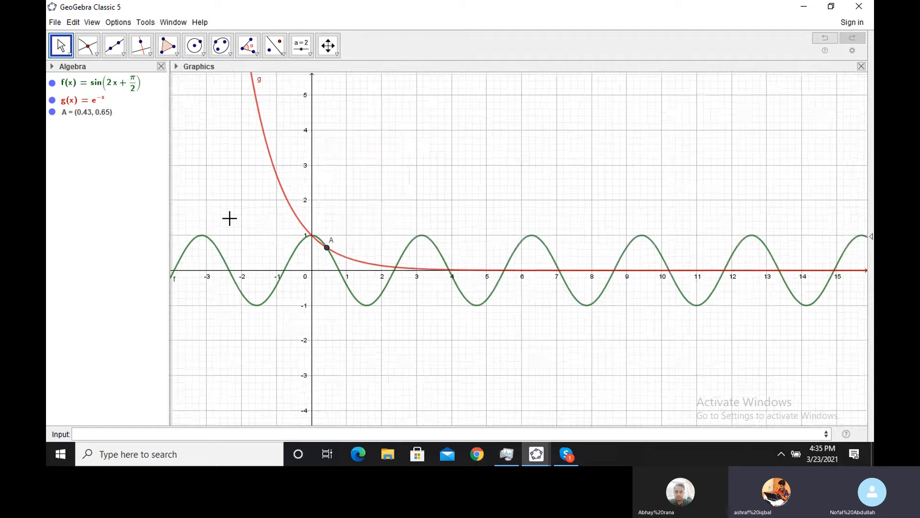
{"action": "scroll", "coordinate": [300, 273], "scroll_direction": "up", "scroll_amount": 1}
{"action": "scroll", "coordinate": [252, 265], "scroll_direction": "up", "scroll_amount": 3}
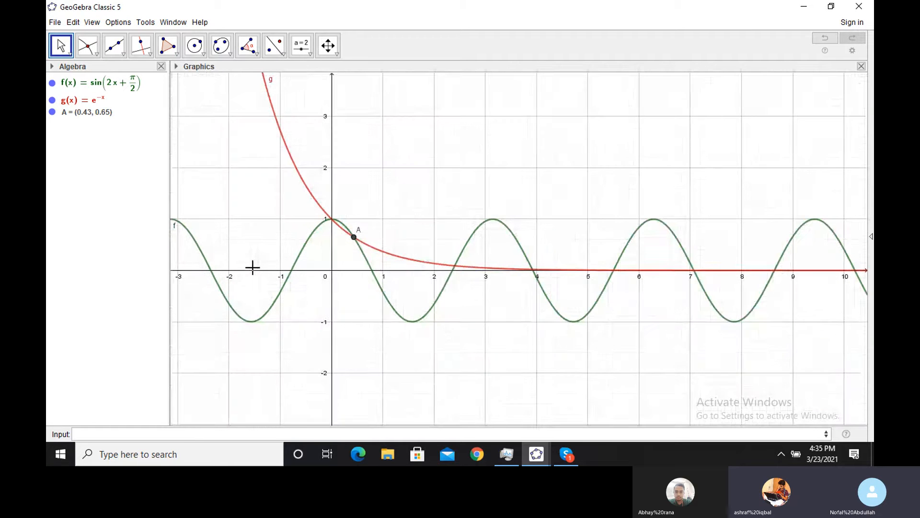
{"action": "scroll", "coordinate": [345, 278], "scroll_direction": "up", "scroll_amount": 3}
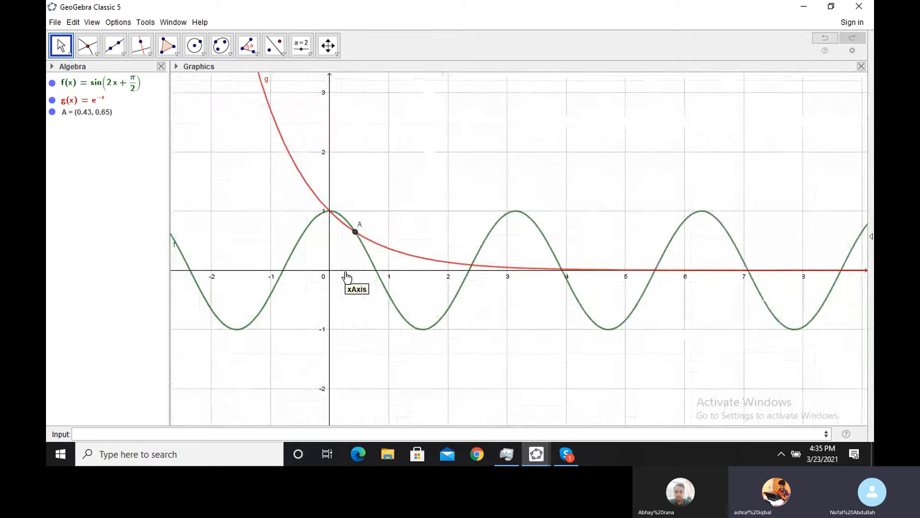
{"action": "scroll", "coordinate": [346, 277], "scroll_direction": "up", "scroll_amount": 6}
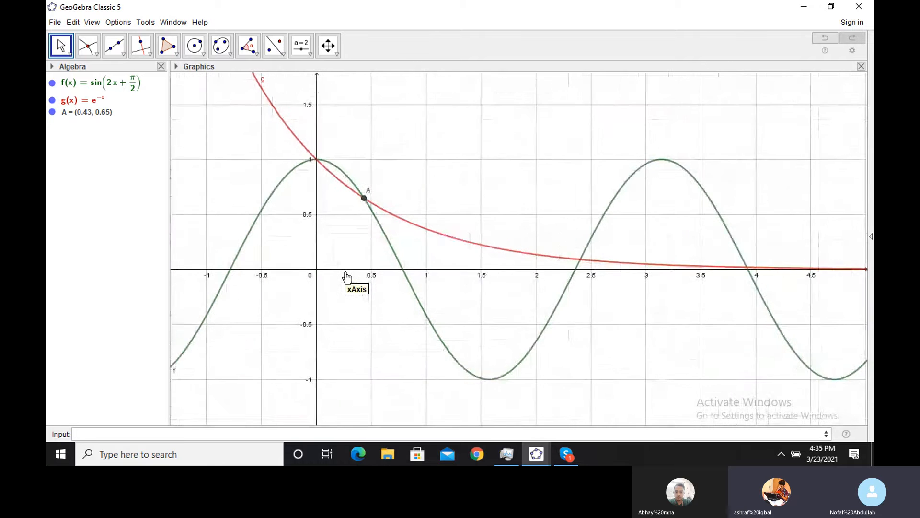
{"action": "scroll", "coordinate": [346, 277], "scroll_direction": "up", "scroll_amount": 6}
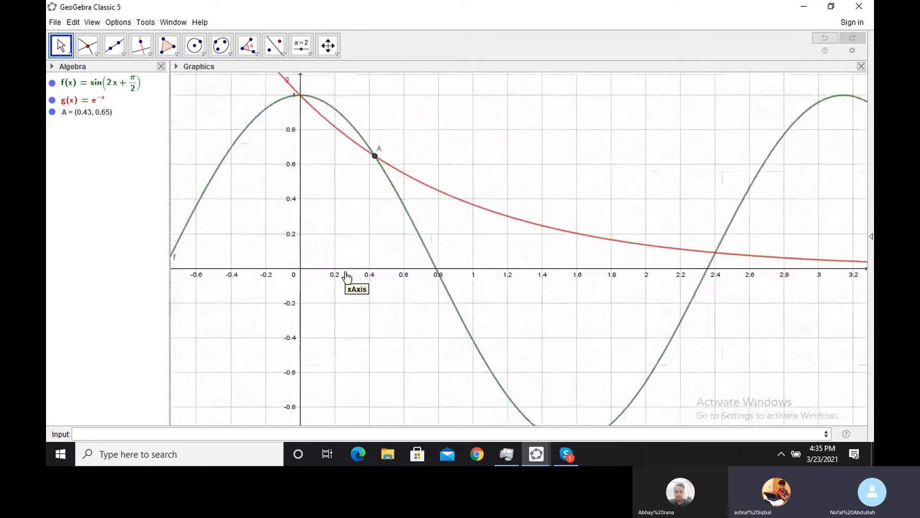
{"action": "left_click_drag", "start_coordinate": [347, 277], "coordinate": [382, 302]}
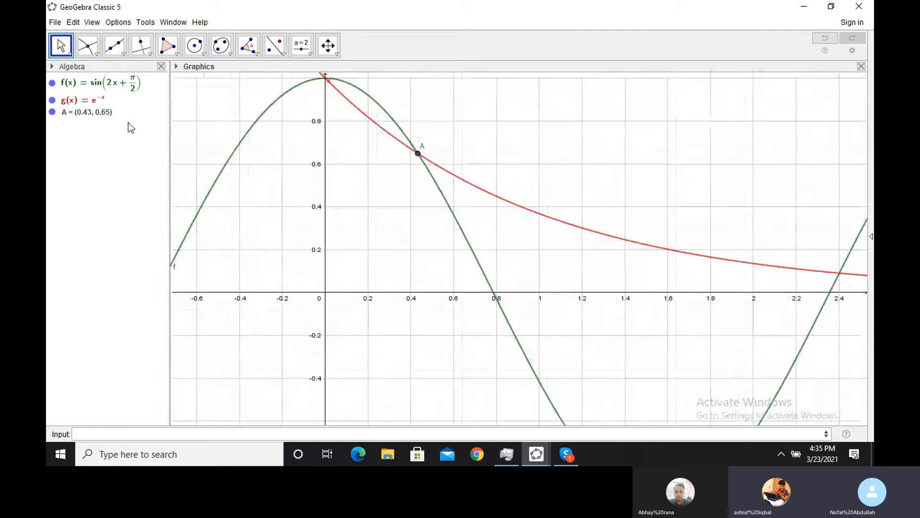
{"action": "double_click", "coordinate": [91, 113]}
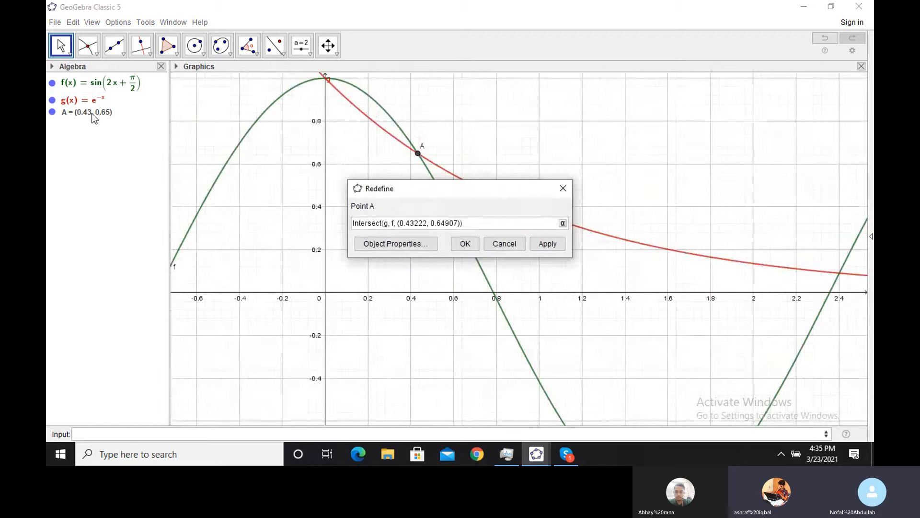
{"action": "left_click", "coordinate": [518, 244]}
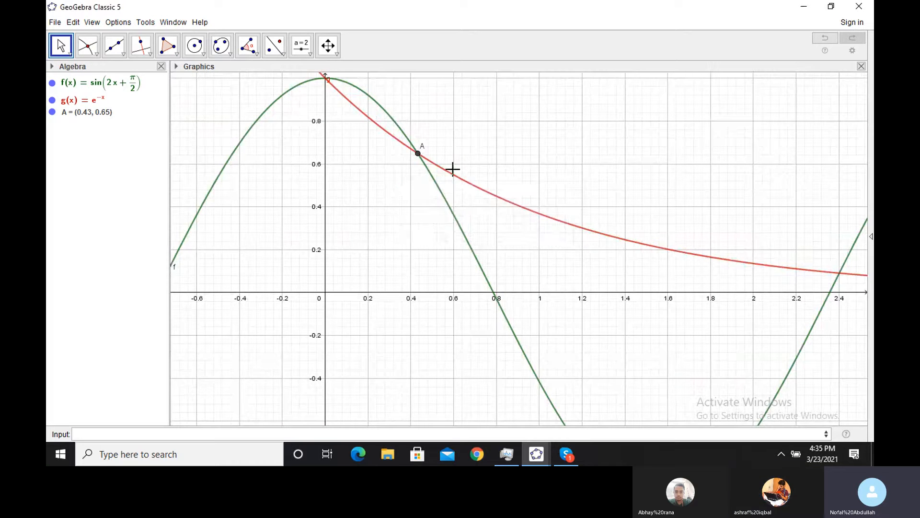
{"action": "left_click", "coordinate": [417, 154]}
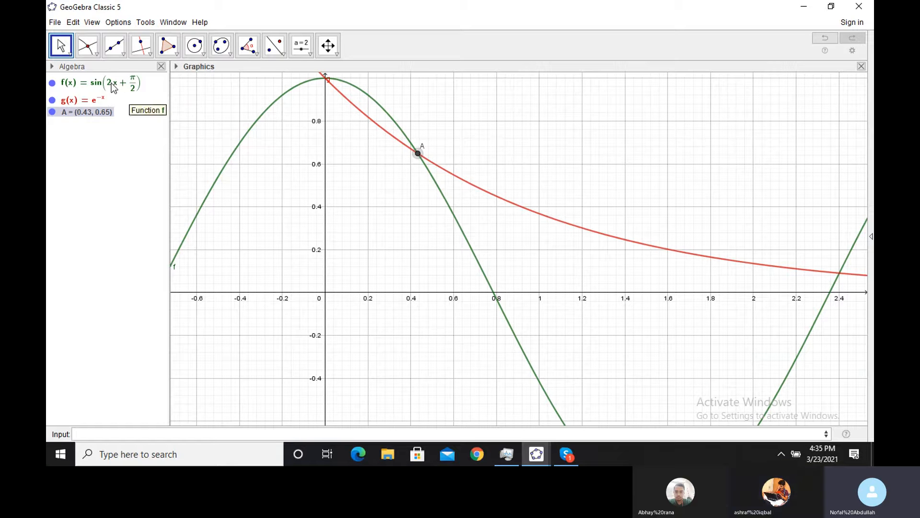
Change the exponential function g(x) to e^(-4x).
{"action": "left_click", "coordinate": [102, 100]}
{"action": "left_click", "coordinate": [102, 101]}
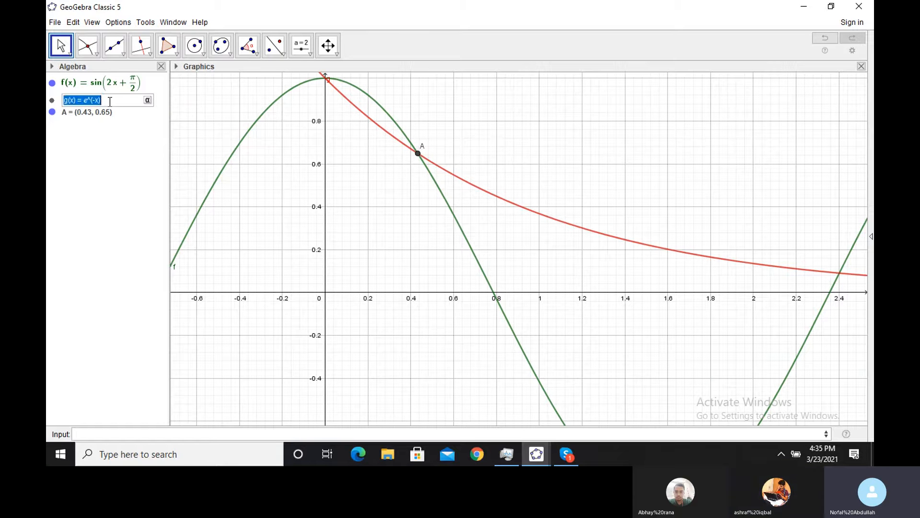
{"action": "left_click", "coordinate": [110, 101]}
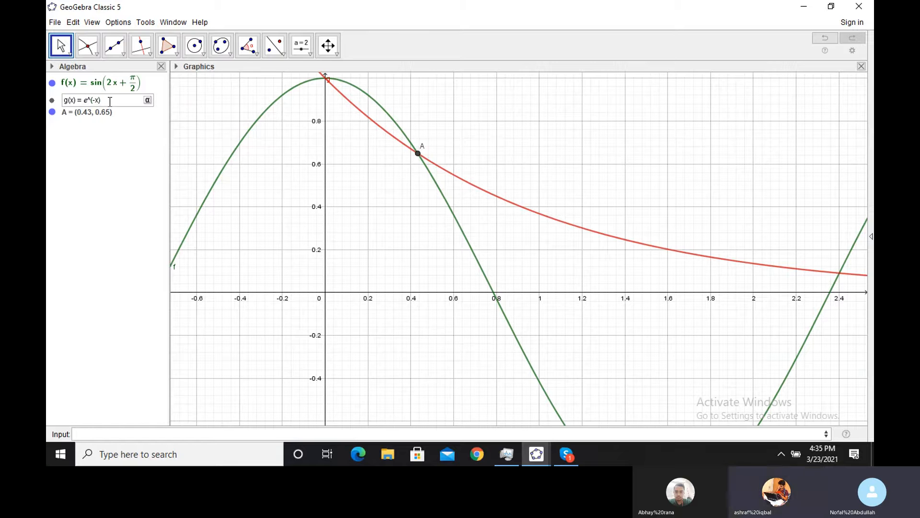
{"action": "type", "text": "4"}
{"action": "key", "text": "Return"}
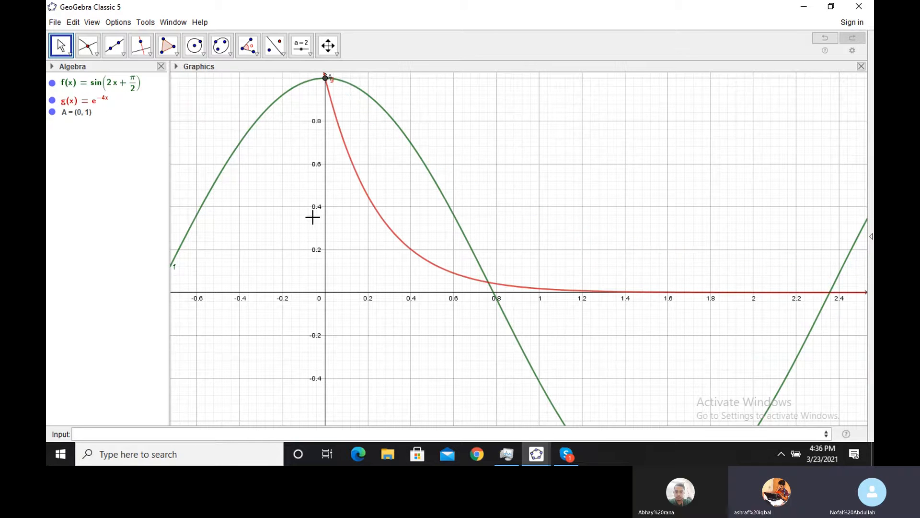
Mark the intersection point of the sine curve and the steeper exponential curve just before x = 0.8.
{"action": "left_click_drag", "start_coordinate": [288, 206], "coordinate": [307, 206]}
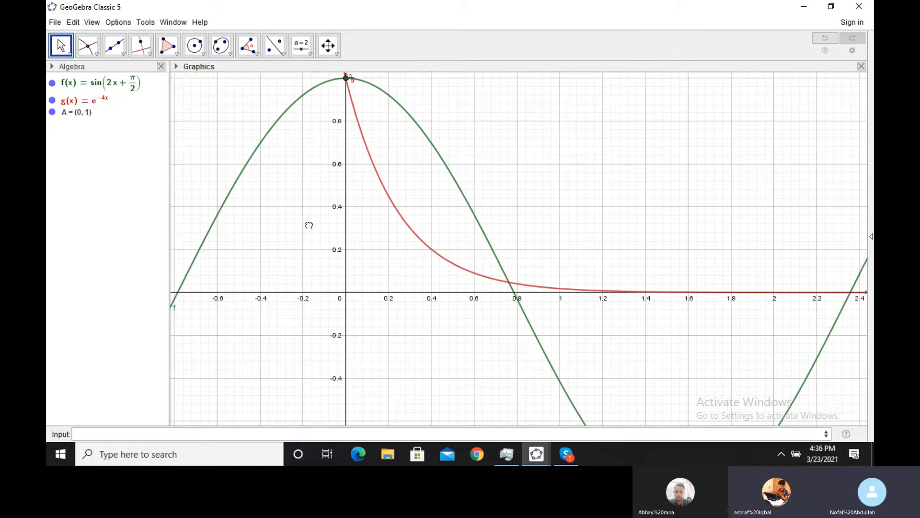
{"action": "left_click", "coordinate": [87, 45]}
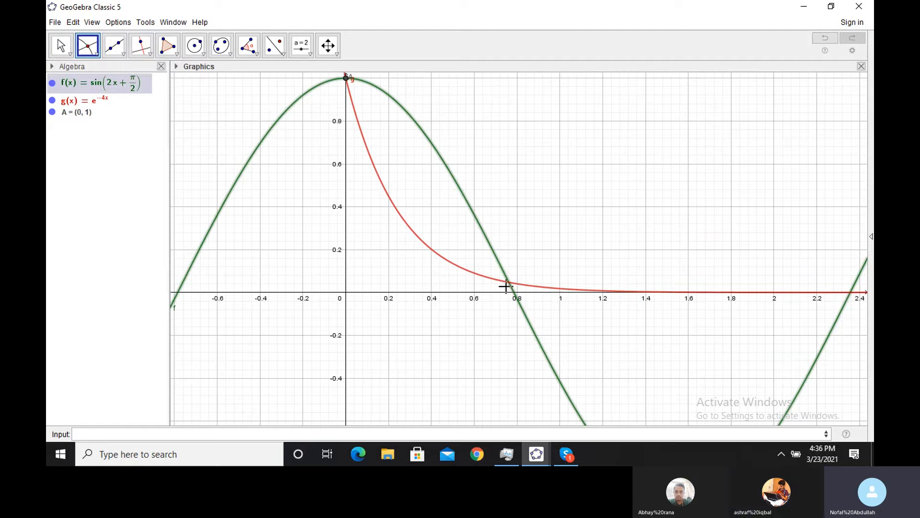
{"action": "left_click", "coordinate": [504, 281]}
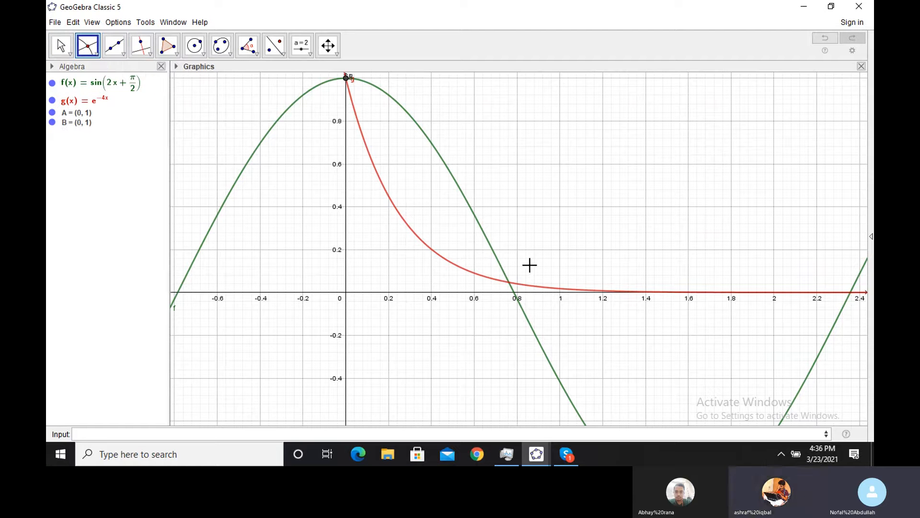
{"action": "left_click", "coordinate": [531, 288]}
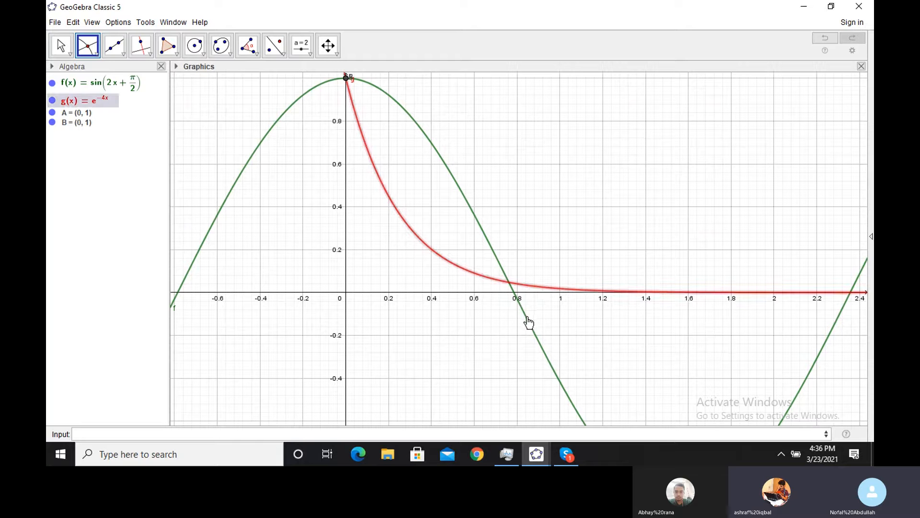
{"action": "left_click", "coordinate": [528, 317]}
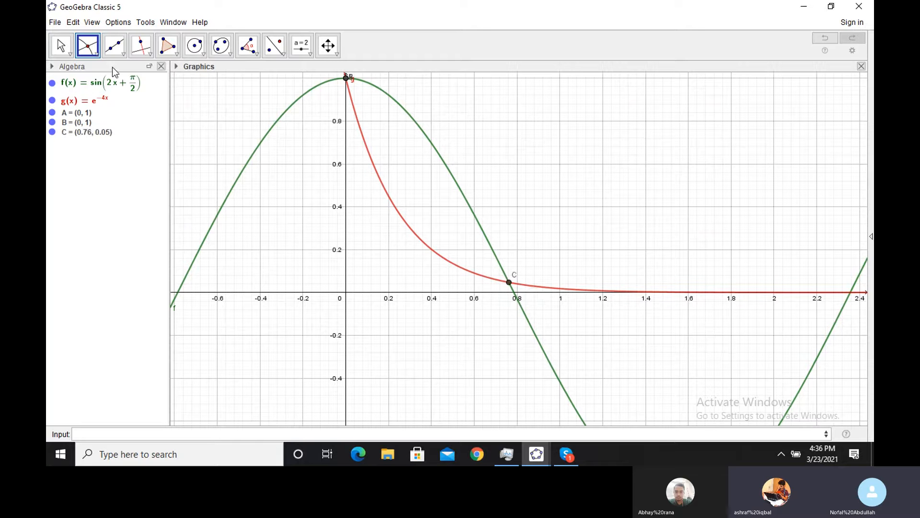
{"action": "left_click", "coordinate": [61, 46]}
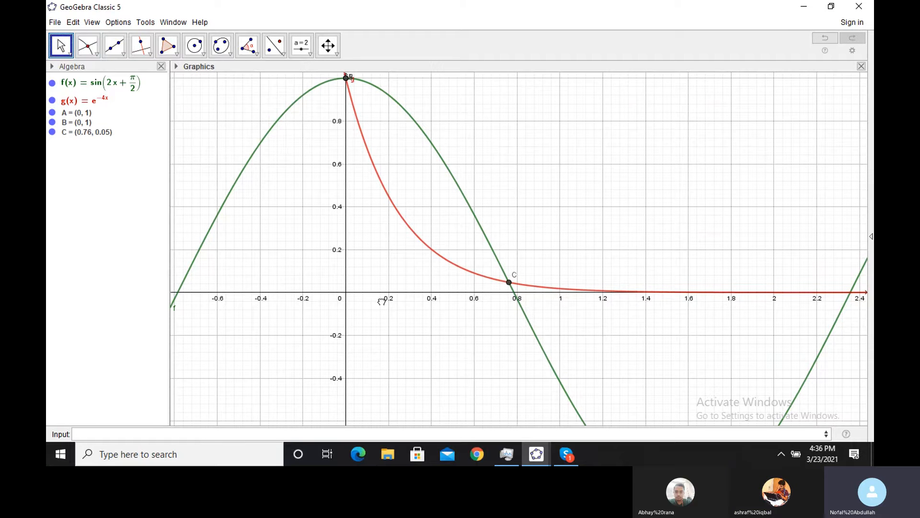
Check the precise x-coordinate of intersection point C in its definition, leaving the definition as it is.
{"action": "left_click_drag", "start_coordinate": [379, 298], "coordinate": [468, 367]}
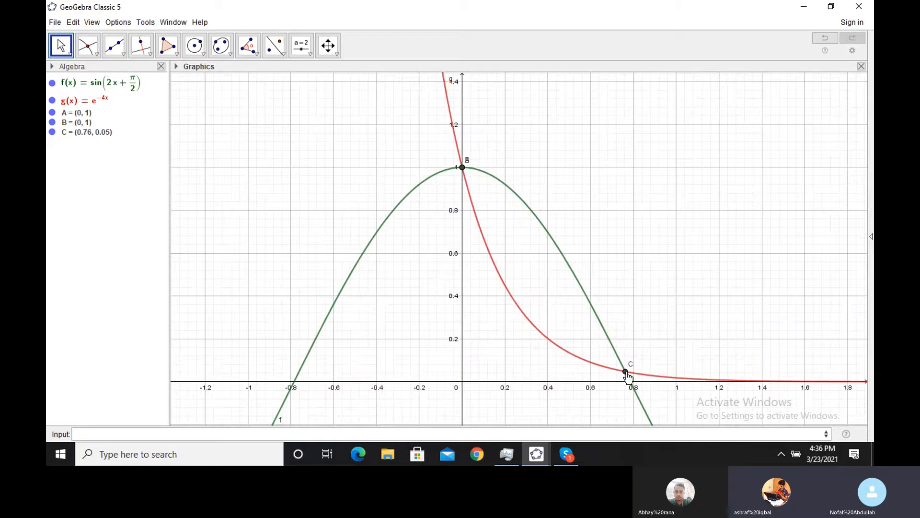
{"action": "double_click", "coordinate": [84, 136]}
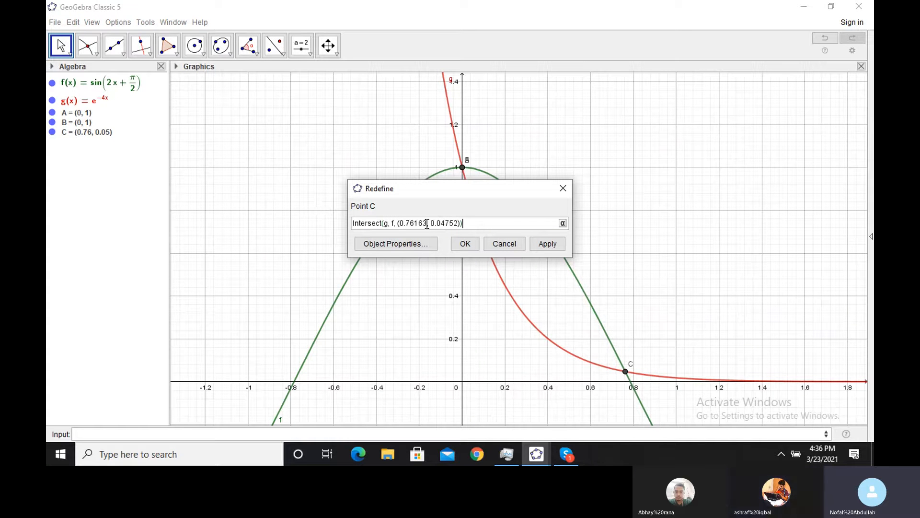
{"action": "left_click_drag", "start_coordinate": [427, 223], "coordinate": [406, 223]}
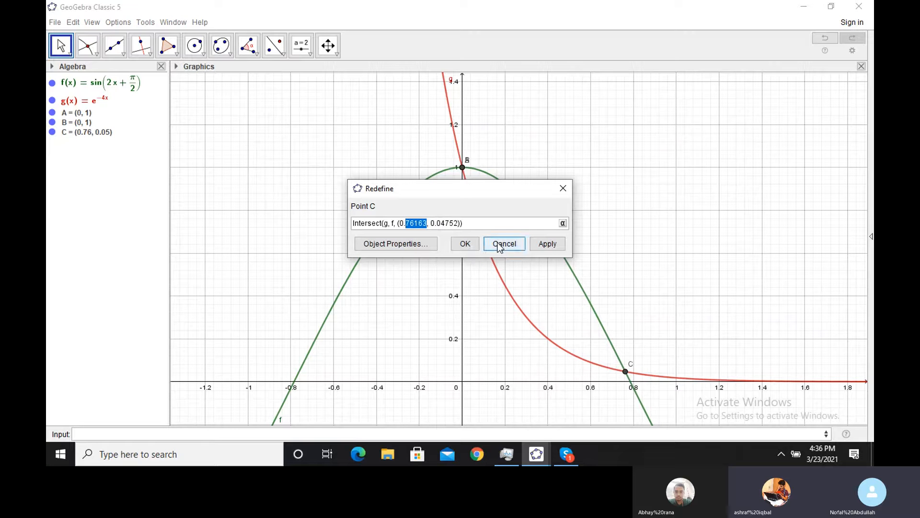
{"action": "left_click_drag", "start_coordinate": [427, 224], "coordinate": [404, 223]}
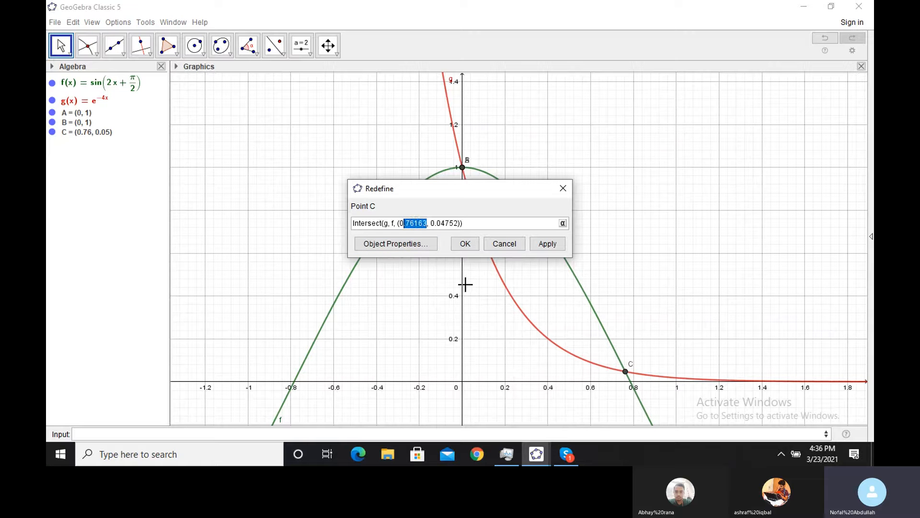
{"action": "key", "text": "Right"}
{"action": "key", "text": "Left"}
{"action": "key", "text": "Left"}
{"action": "key", "text": "shift+Right"}
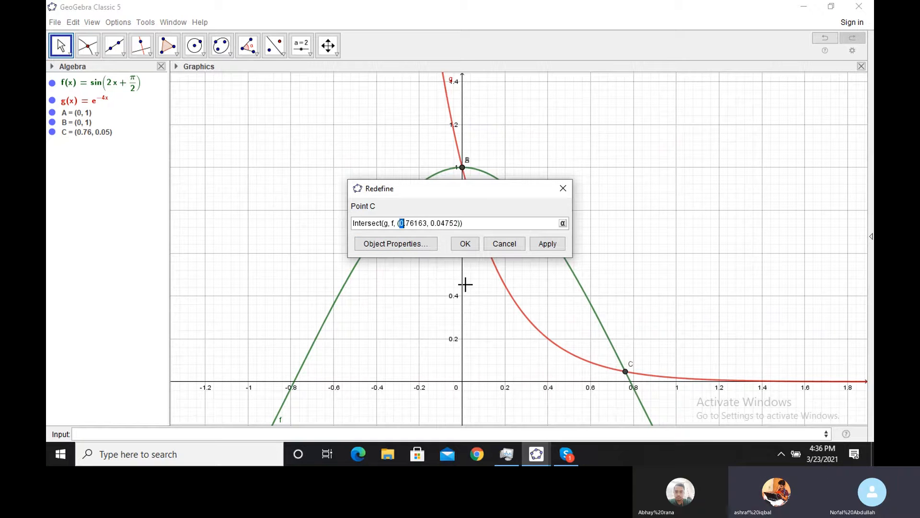
{"action": "key", "text": "shift+Right"}
{"action": "key", "text": "shift+Right"}
{"action": "key", "text": "shift+Right"}
{"action": "key", "text": "shift+Right"}
{"action": "key", "text": "shift+Right"}
{"action": "key", "text": "shift+Right"}
{"action": "key", "text": "shift+Right"}
{"action": "left_click", "coordinate": [505, 241]}
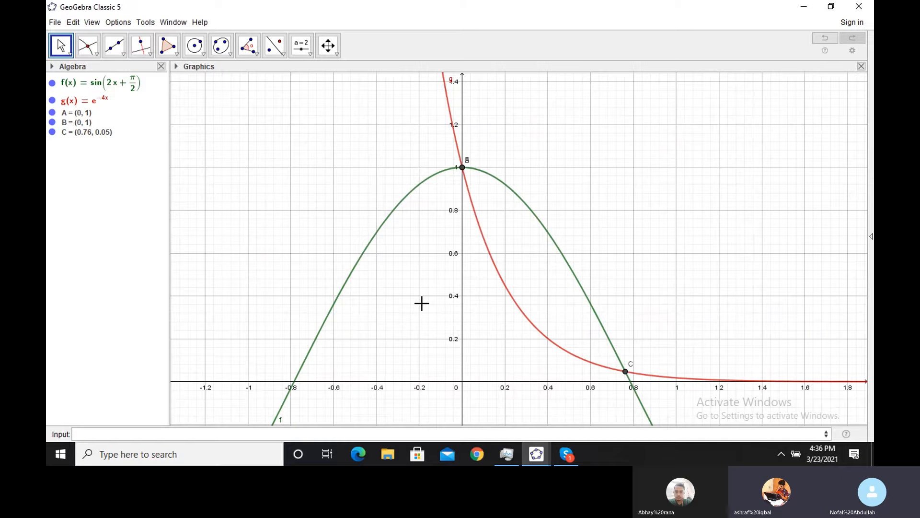
Switch to the verify heat equation(1.2927)2.ggb window and set the step size dx to 0.76163.
{"action": "key", "text": "alt+Tab"}
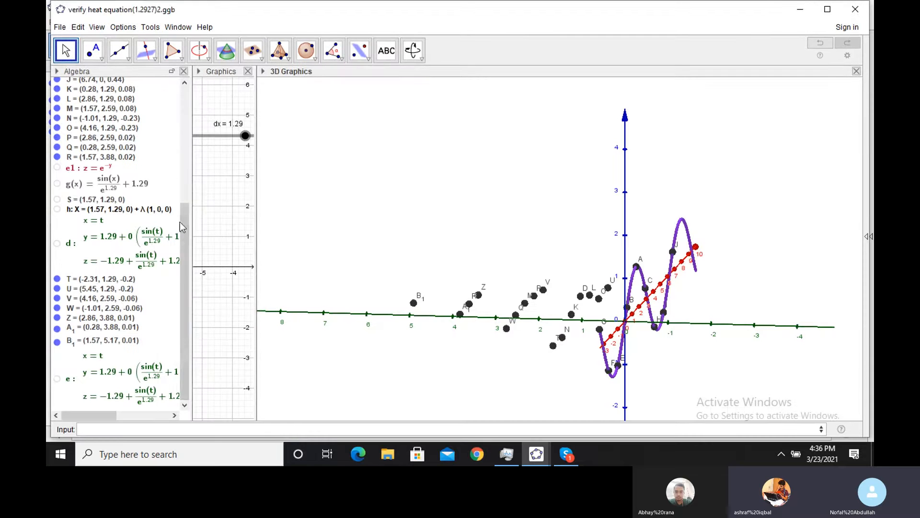
{"action": "left_click_drag", "start_coordinate": [183, 226], "coordinate": [181, 130]}
{"action": "double_click", "coordinate": [89, 111]}
{"action": "left_click", "coordinate": [109, 112]}
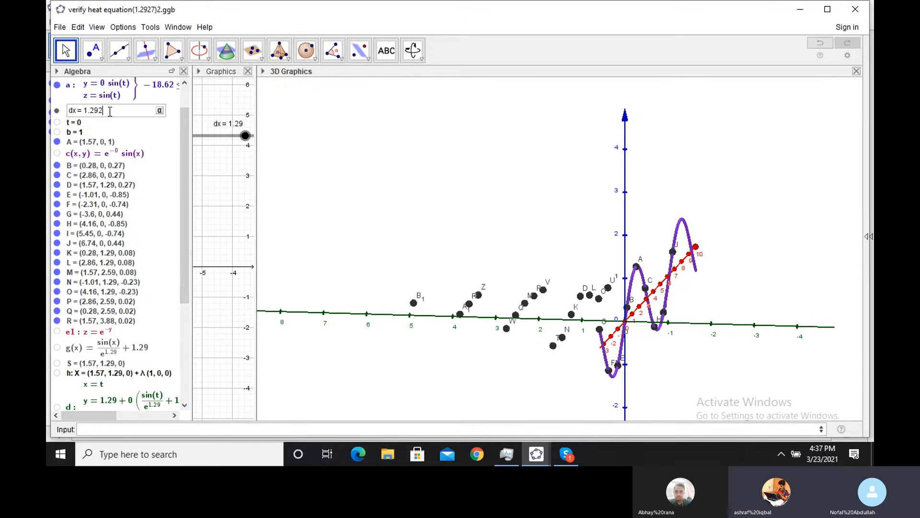
{"action": "key", "text": "BackSpace"}
{"action": "key", "text": "BackSpace"}
{"action": "key", "text": "BackSpace"}
{"action": "key", "text": "BackSpace"}
{"action": "type", "text": "0.76163"}
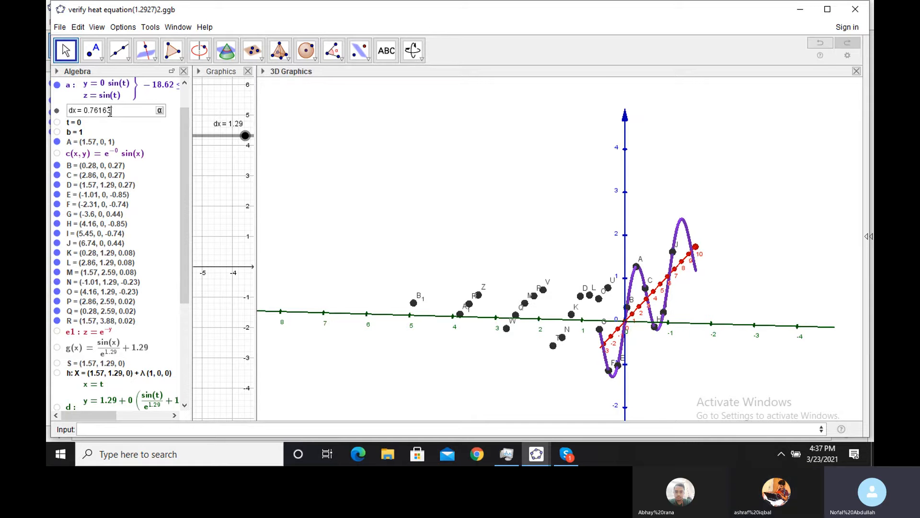
{"action": "key", "text": "Return"}
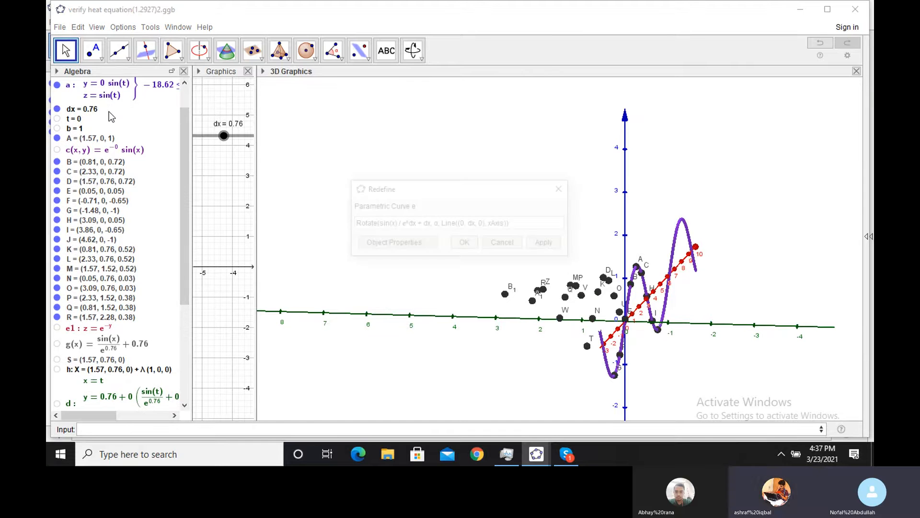
{"action": "left_click", "coordinate": [504, 243]}
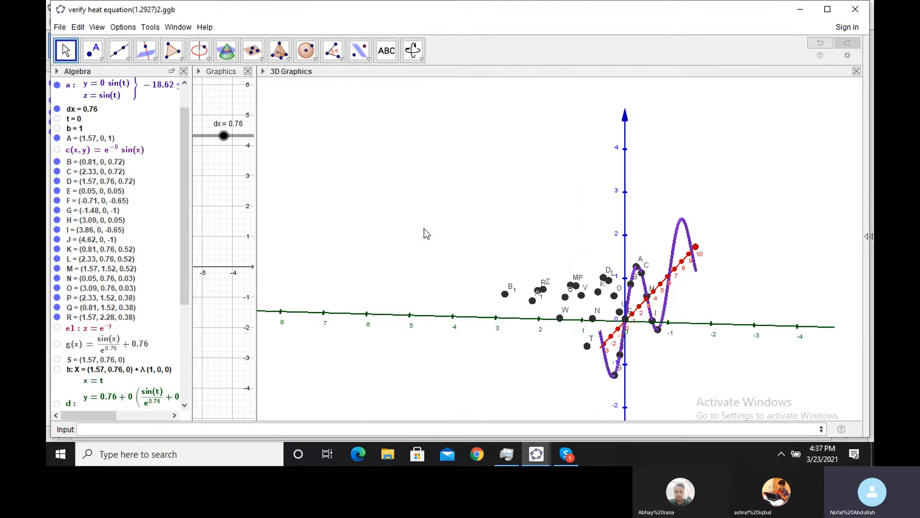
{"action": "mouse_move", "coordinate": [425, 232]}
{"action": "left_mouse_down"}
{"action": "mouse_move", "coordinate": [439, 235]}
{"action": "mouse_move", "coordinate": [427, 232]}
{"action": "mouse_move", "coordinate": [432, 242]}
{"action": "left_mouse_up"}
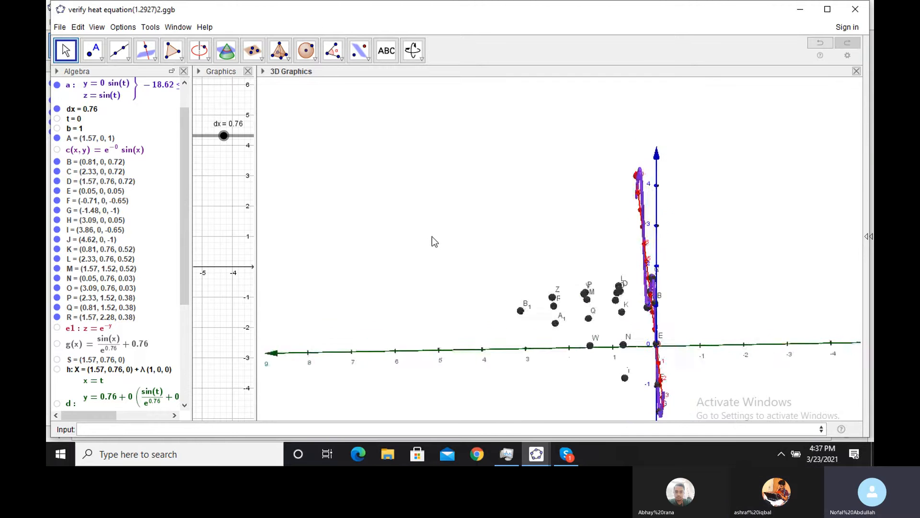
Try to create the surface z = e^(-y²) sin(2x) as a new equation in the 3D model.
{"action": "scroll", "coordinate": [188, 296], "scroll_direction": "down", "scroll_amount": 1}
{"action": "left_click_drag", "start_coordinate": [188, 296], "coordinate": [196, 398]}
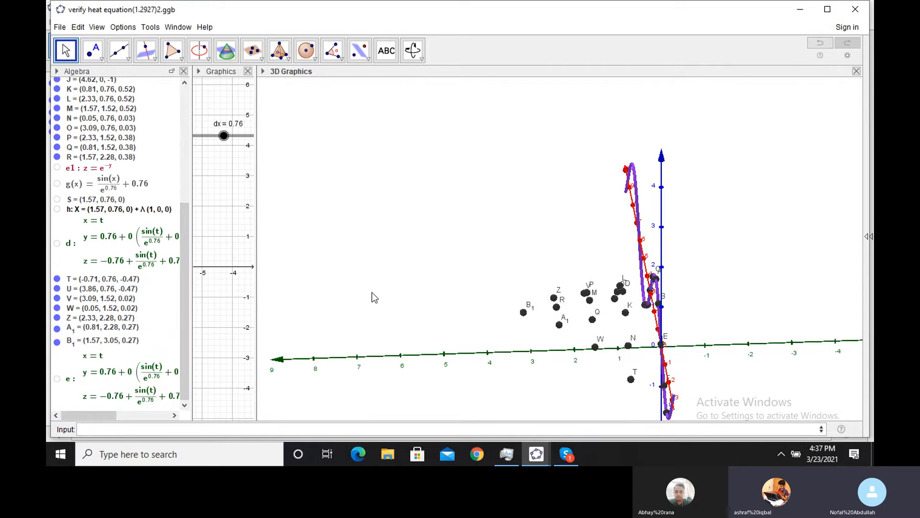
{"action": "left_click_drag", "start_coordinate": [371, 292], "coordinate": [331, 288]}
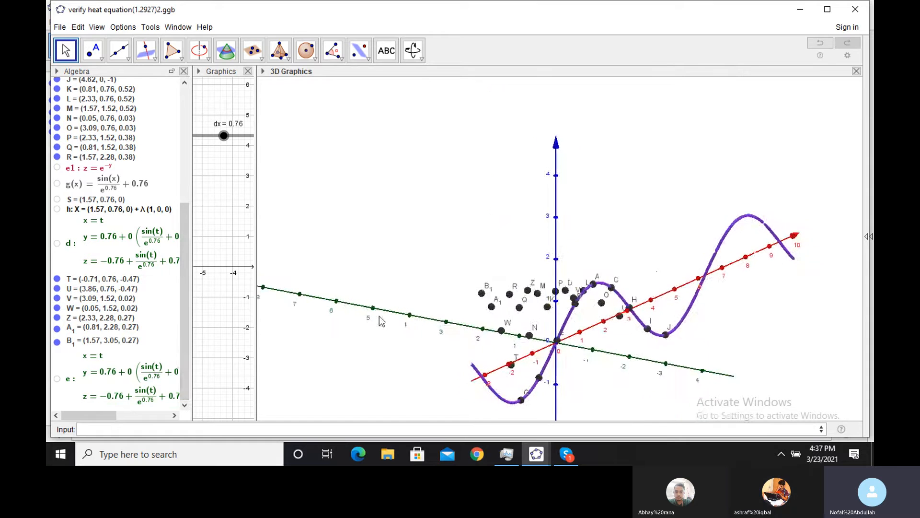
{"action": "left_click", "coordinate": [382, 320]}
{"action": "left_click", "coordinate": [181, 425]}
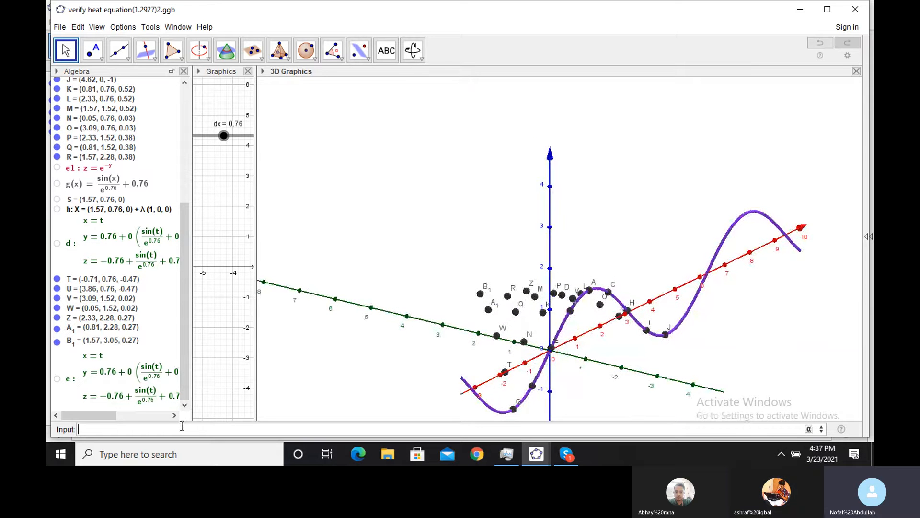
{"action": "type", "text": "z="}
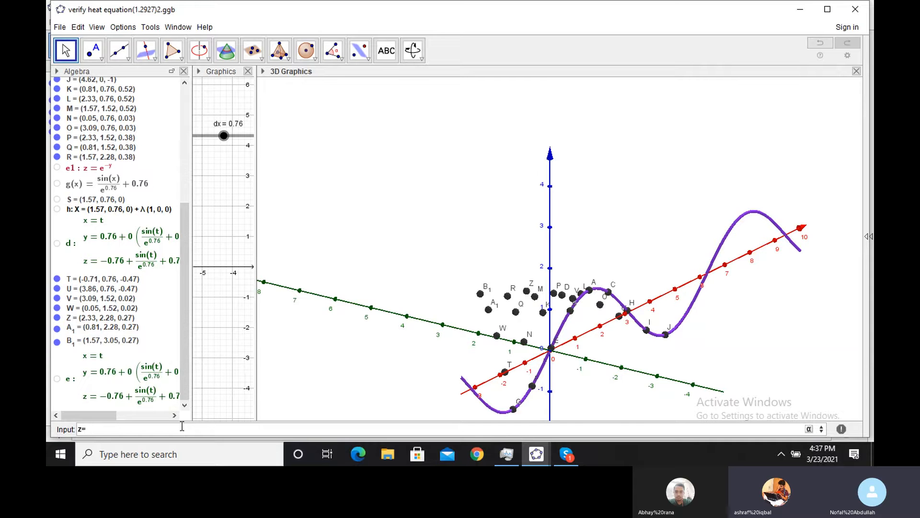
{"action": "type", "text": "e^-y"}
{"action": "type", "text": "si"}
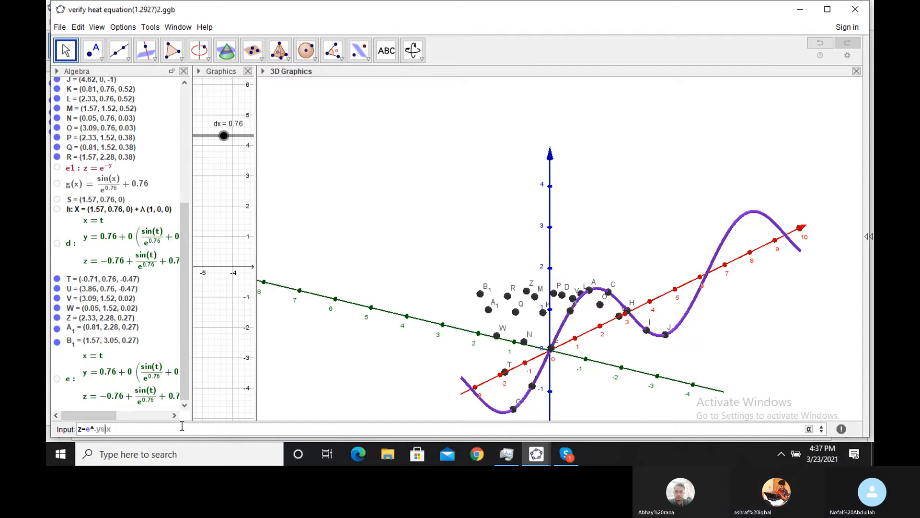
{"action": "key", "text": "Left"}
{"action": "type", "text": ")"}
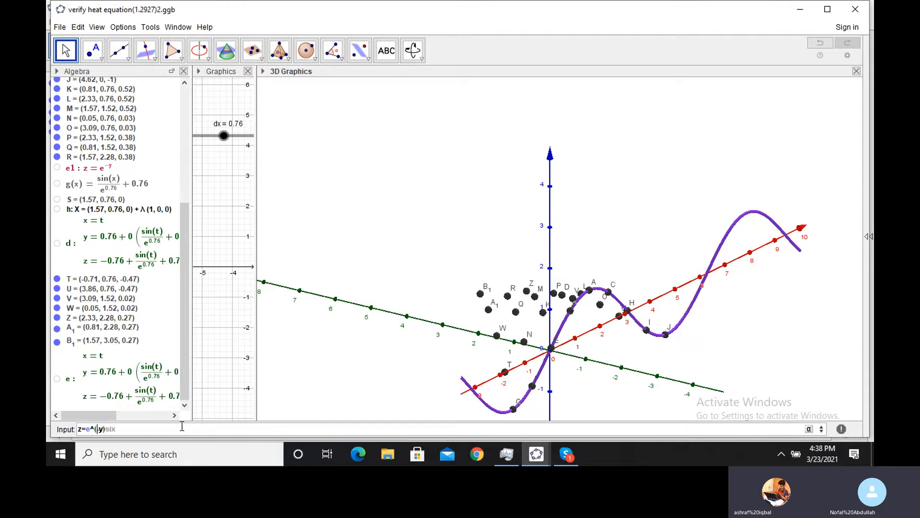
{"action": "type", "text": "-"}
{"action": "key", "text": "Right"}
{"action": "key", "text": "Right"}
{"action": "key", "text": "Right"}
{"action": "key", "text": "Right"}
{"action": "type", "text": "n"}
{"action": "key", "text": "Left"}
{"action": "type", "text": "sin"}
{"action": "type", "text": "2"}
{"action": "key", "text": "Left"}
{"action": "type", "text": "(y)"}
{"action": "key", "text": "Left"}
{"action": "key", "text": "Left"}
{"action": "key", "text": "Left"}
{"action": "key", "text": "Left"}
{"action": "key", "text": "Left"}
{"action": "key", "text": "Left"}
{"action": "key", "text": "Left"}
{"action": "key", "text": "Left"}
{"action": "key", "text": "Left"}
{"action": "key", "text": "Left"}
{"action": "key", "text": "Left"}
{"action": "key", "text": "Right"}
{"action": "key", "text": "Right"}
{"action": "key", "text": "alt+2"}
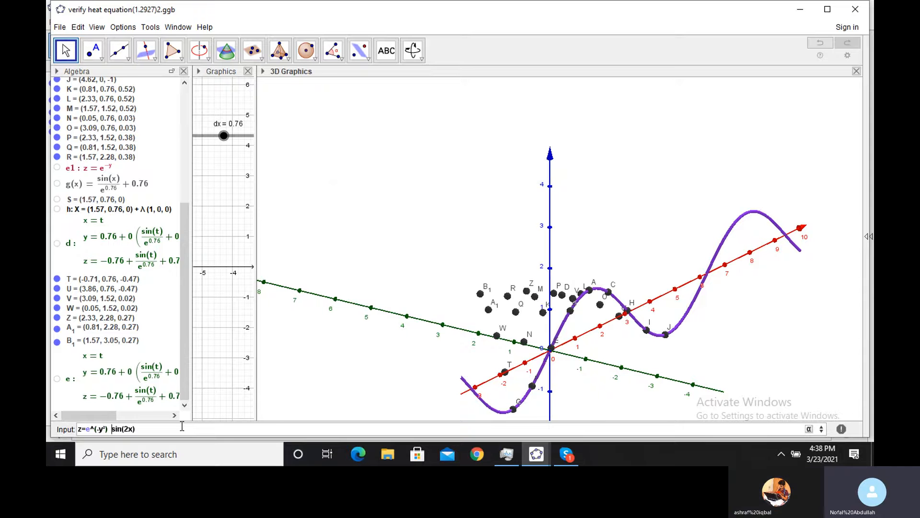
{"action": "left_click", "coordinate": [182, 426]}
{"action": "key", "text": "Return"}
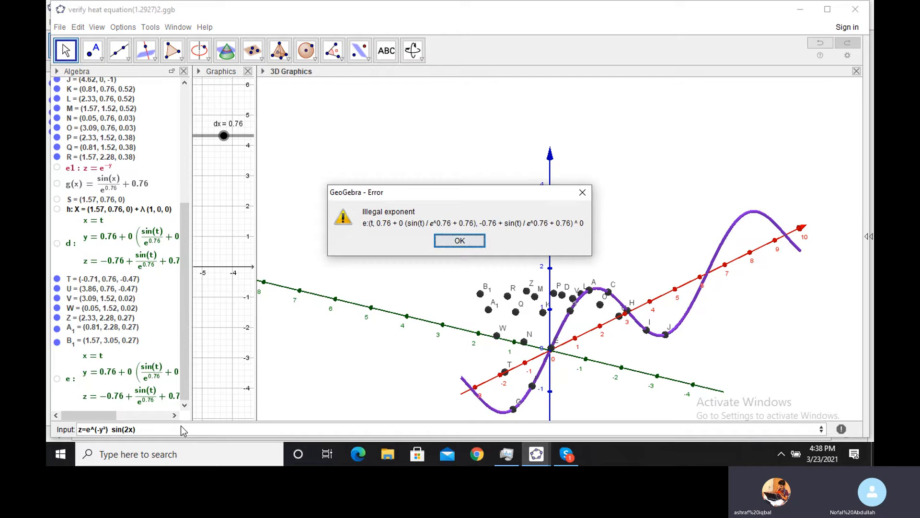
{"action": "key", "text": "Return"}
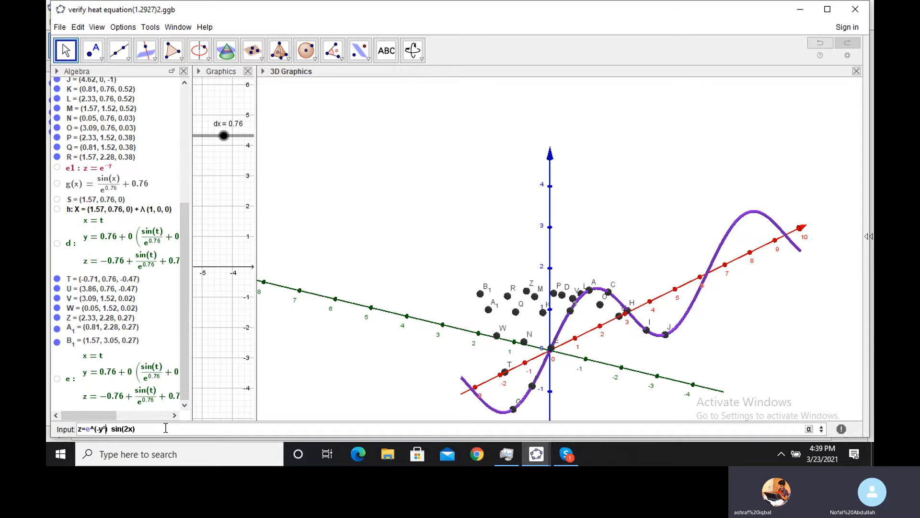
Replace the exponent with -2y and try to create the surface z = e^(-2y) sin(2x).
{"action": "key", "text": "BackSpace"}
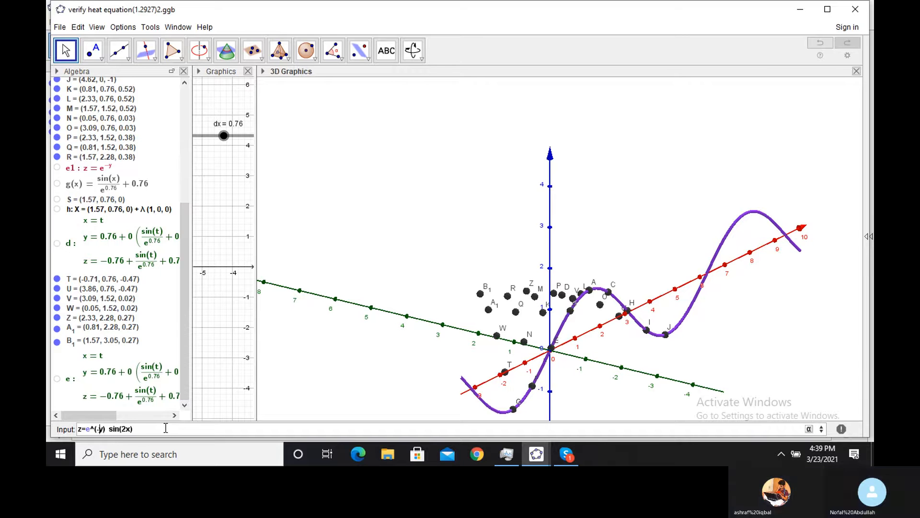
{"action": "key", "text": "Left"}
{"action": "type", "text": "2"}
{"action": "key", "text": "Right"}
{"action": "key", "text": "Right"}
{"action": "key", "text": "Right"}
{"action": "key", "text": "Right"}
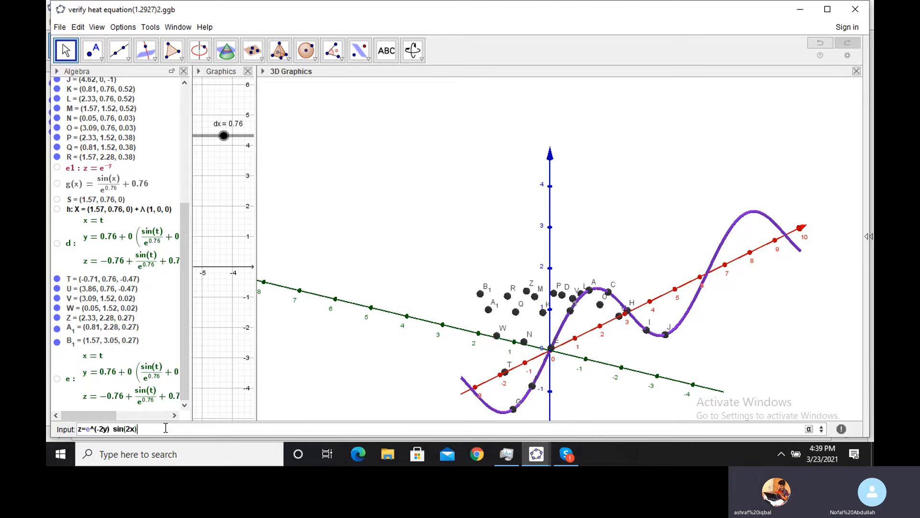
{"action": "key", "text": "Return"}
{"action": "key", "text": "Return"}
Change the exponent of the pending surface equation to -4y.
{"action": "key", "text": "Left"}
{"action": "key", "text": "Left"}
{"action": "key", "text": "Left"}
{"action": "key", "text": "Left"}
{"action": "key", "text": "Left"}
{"action": "key", "text": "Left"}
{"action": "key", "text": "Left"}
{"action": "key", "text": "Left"}
{"action": "key", "text": "Left"}
{"action": "key", "text": "Left"}
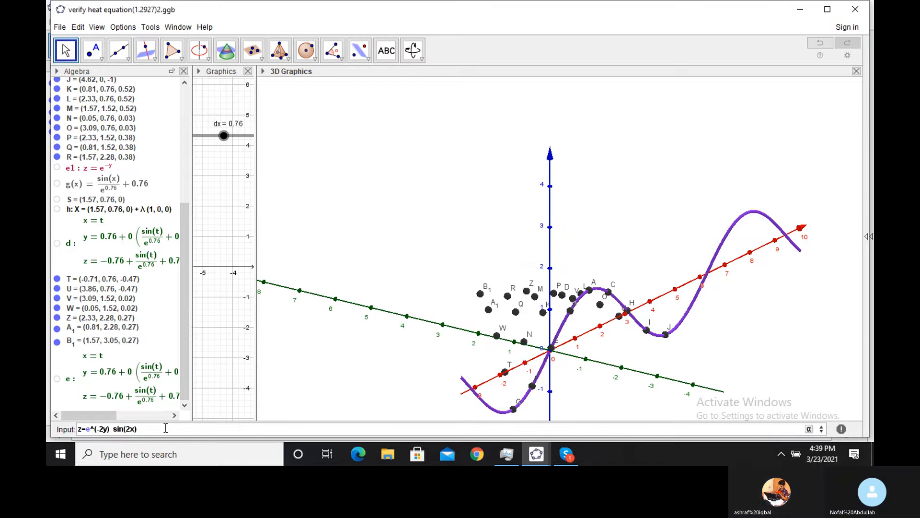
{"action": "key", "text": "BackSpace"}
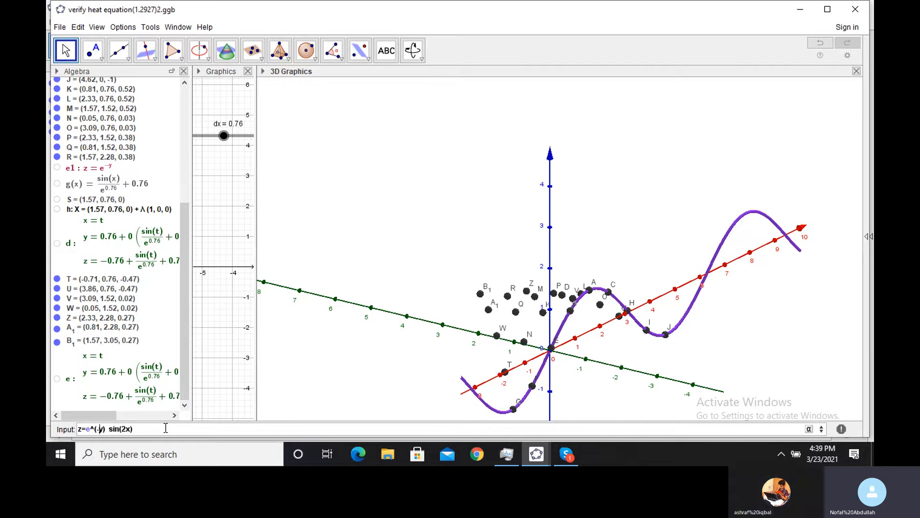
{"action": "type", "text": "4"}
{"action": "key", "text": "Right"}
{"action": "key", "text": "Right"}
{"action": "key", "text": "Right"}
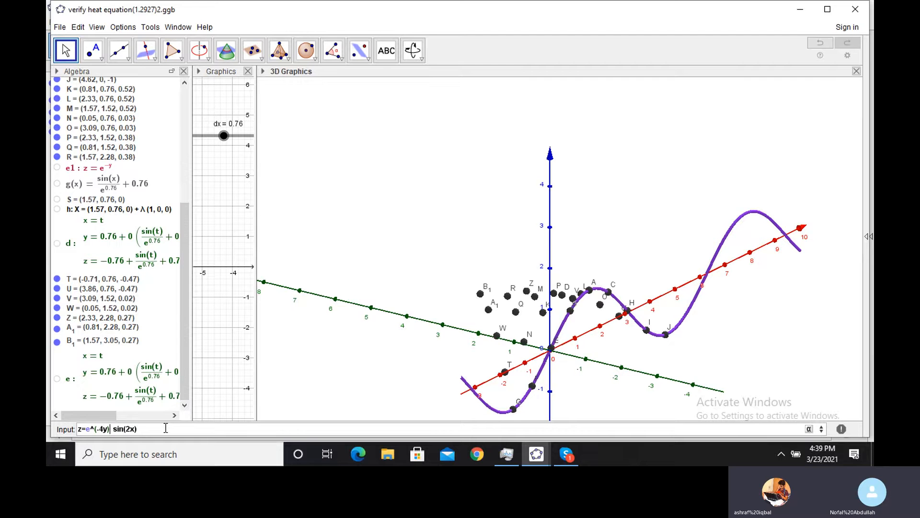
Copy the sin(2x) factor and try to create the surface z = e^(-4y) sin(2x).
{"action": "key", "text": "shift+Right"}
{"action": "key", "text": "shift+Right"}
{"action": "key", "text": "shift+Right"}
{"action": "key", "text": "shift+Right"}
{"action": "key", "text": "shift+Right"}
{"action": "key", "text": "shift+Right"}
{"action": "key", "text": "shift+Right"}
{"action": "key", "text": "ctrl+c"}
{"action": "key", "text": "Return"}
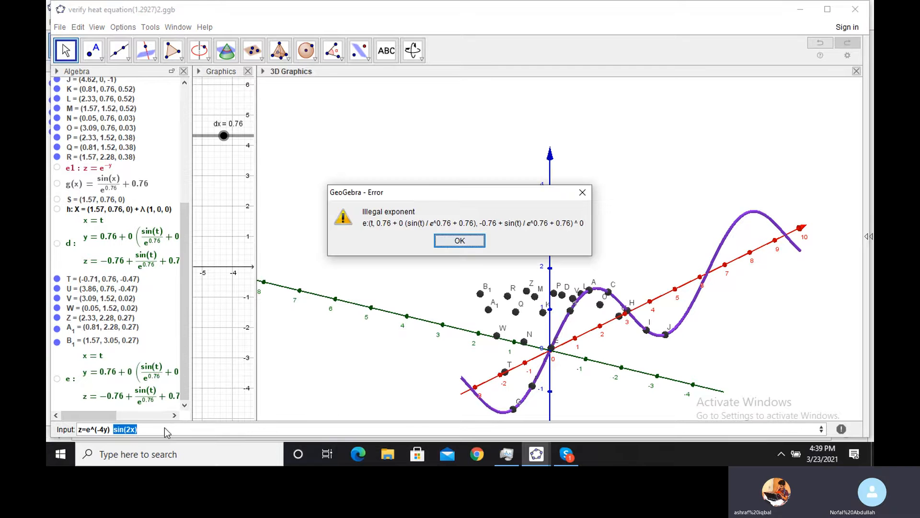
{"action": "key", "text": "Return"}
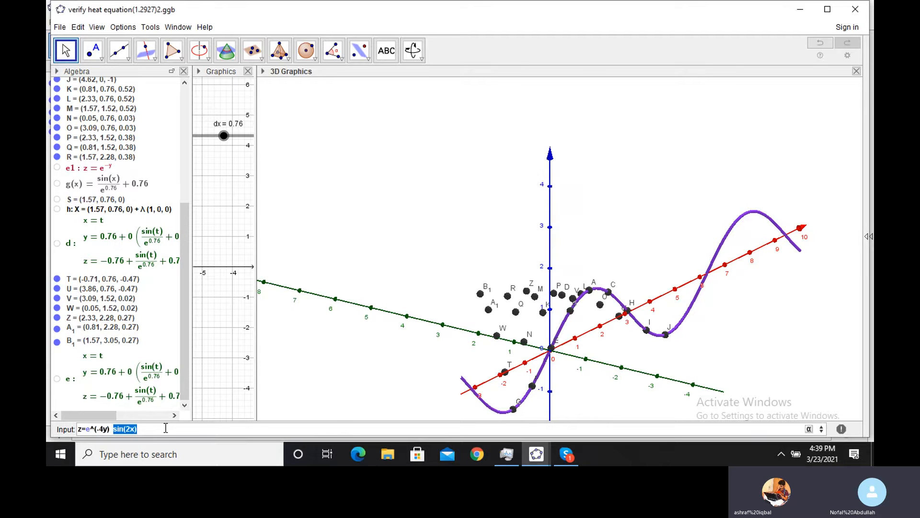
Move the sin(2x) factor ahead of the exponential and try to create z = sin(2x) e^(-4y).
{"action": "key", "text": "BackSpace"}
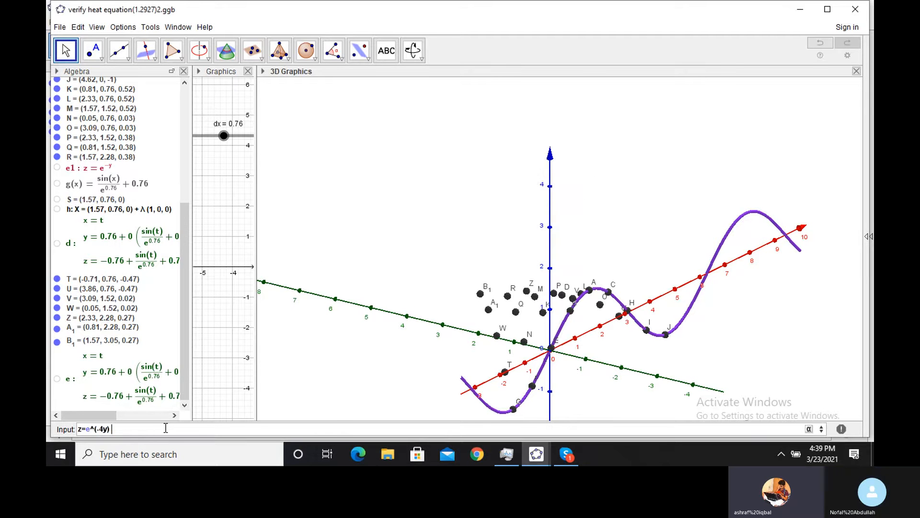
{"action": "key", "text": "Left"}
{"action": "key", "text": "Left"}
{"action": "key", "text": "Left"}
{"action": "key", "text": "Left"}
{"action": "key", "text": "Left"}
{"action": "key", "text": "Left"}
{"action": "key", "text": "Left"}
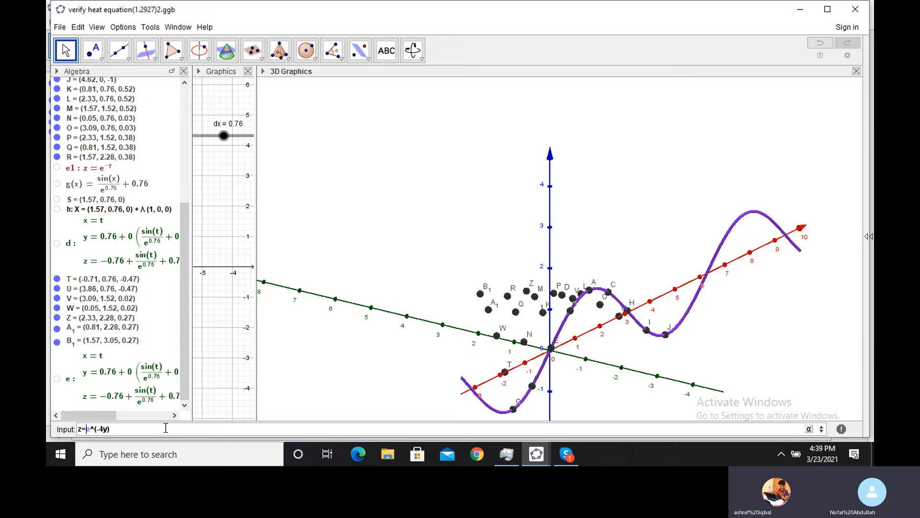
{"action": "key", "text": "ctrl+v"}
{"action": "key", "text": "Return"}
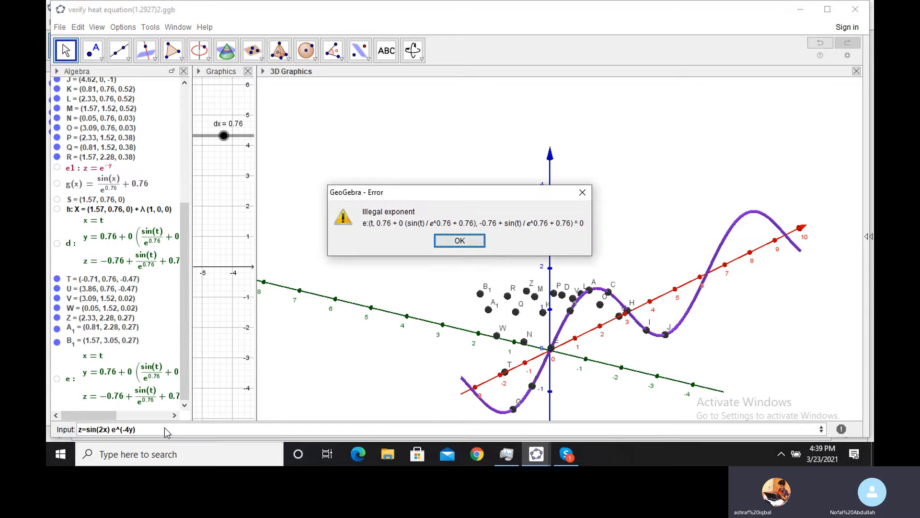
{"action": "key", "text": "Return"}
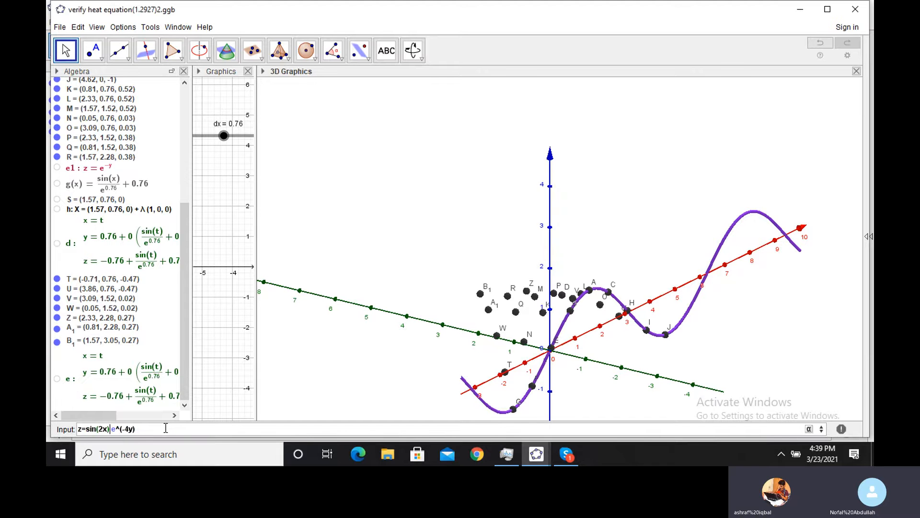
Remove the sin(2x) factor and try to create only z = e^(-4y).
{"action": "key", "text": "BackSpace"}
{"action": "key", "text": "BackSpace"}
{"action": "key", "text": "BackSpace"}
{"action": "key", "text": "BackSpace"}
{"action": "key", "text": "BackSpace"}
{"action": "key", "text": "BackSpace"}
{"action": "key", "text": "BackSpace"}
{"action": "key", "text": "BackSpace"}
{"action": "key", "text": "BackSpace"}
{"action": "type", "text": "="}
{"action": "key", "text": "Return"}
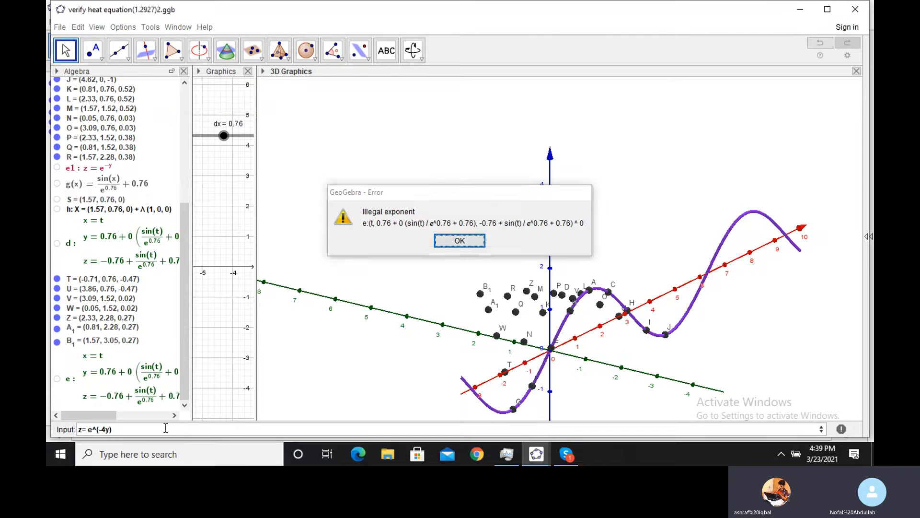
{"action": "key", "text": "Return"}
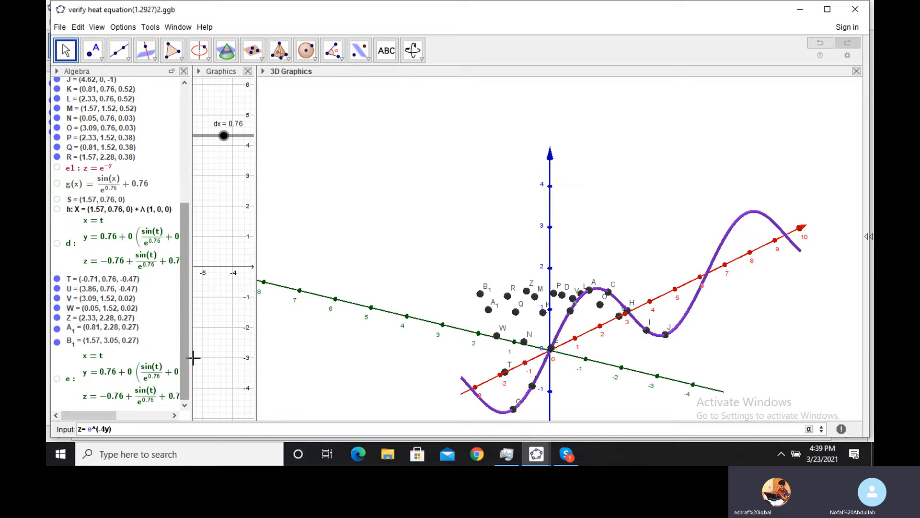
Select parametric curve e and clear the whole pending equation from the input.
{"action": "left_click_drag", "start_coordinate": [178, 370], "coordinate": [178, 381]}
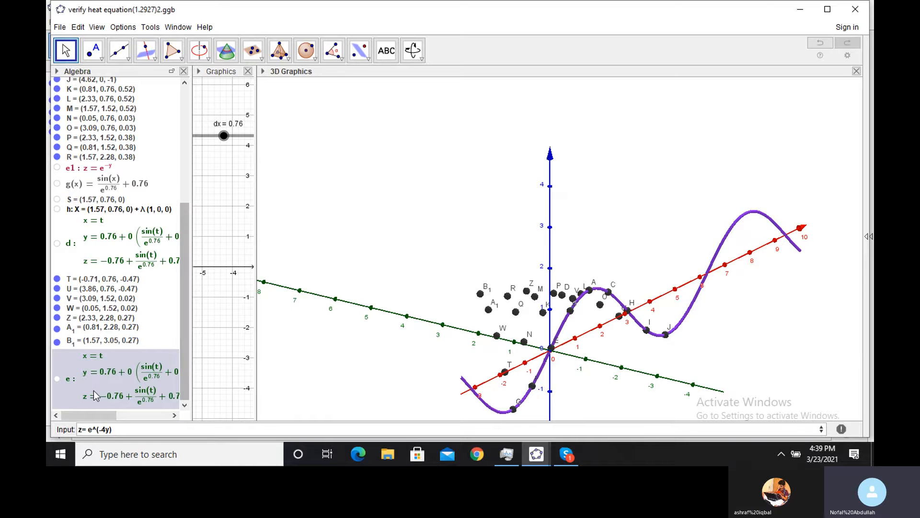
{"action": "left_click", "coordinate": [125, 432]}
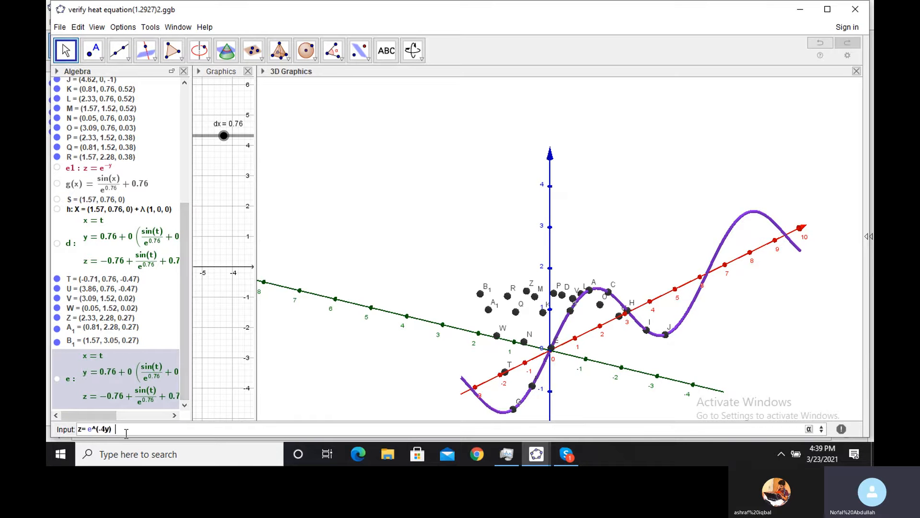
{"action": "key", "text": "BackSpace"}
{"action": "key", "text": "BackSpace"}
{"action": "key", "text": "BackSpace"}
{"action": "key", "text": "BackSpace"}
{"action": "key", "text": "BackSpace"}
{"action": "key", "text": "BackSpace"}
{"action": "key", "text": "BackSpace"}
{"action": "key", "text": "BackSpace"}
{"action": "key", "text": "BackSpace"}
{"action": "key", "text": "BackSpace"}
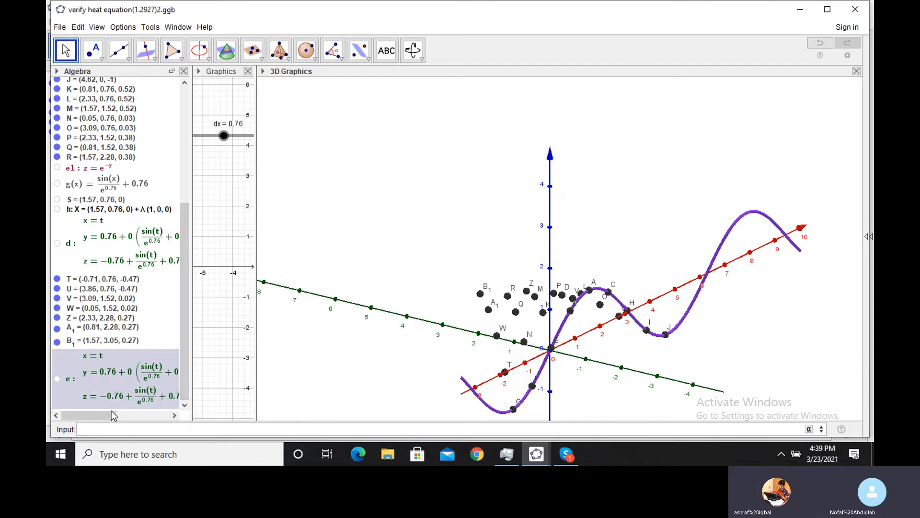
Check the definition of parametric curve e, leaving it as it is.
{"action": "left_click", "coordinate": [69, 384]}
{"action": "double_click", "coordinate": [69, 383]}
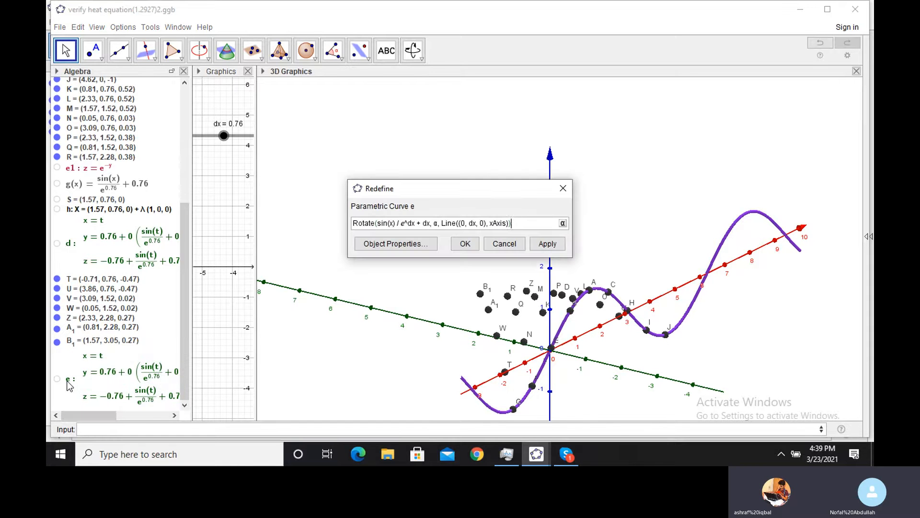
{"action": "left_click", "coordinate": [504, 244]}
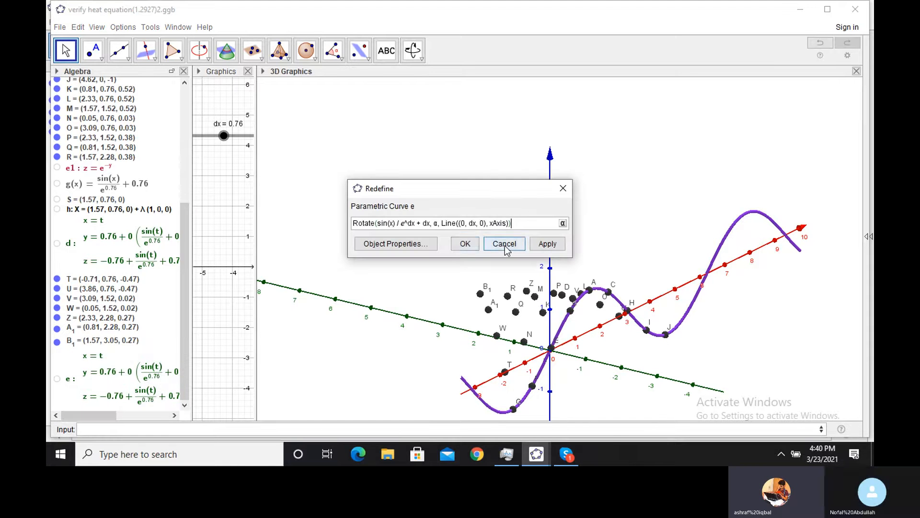
Show parametric curve e to identify it in the 3D model, and delete it.
{"action": "left_click", "coordinate": [71, 385]}
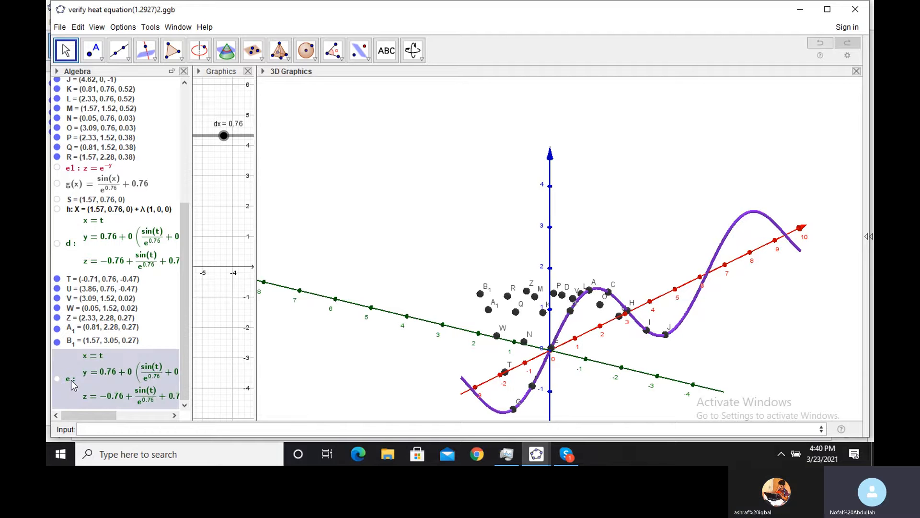
{"action": "left_click", "coordinate": [59, 379]}
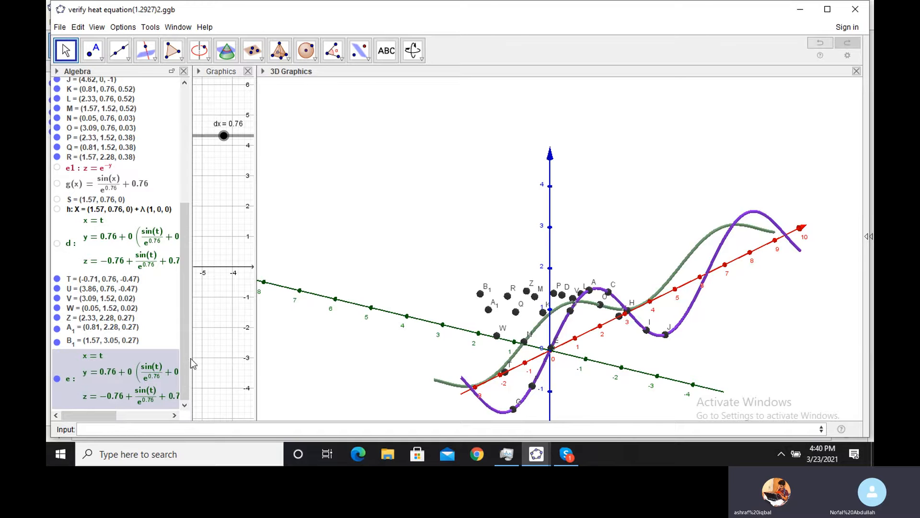
{"action": "right_click", "coordinate": [89, 373]}
{"action": "left_click", "coordinate": [144, 456]}
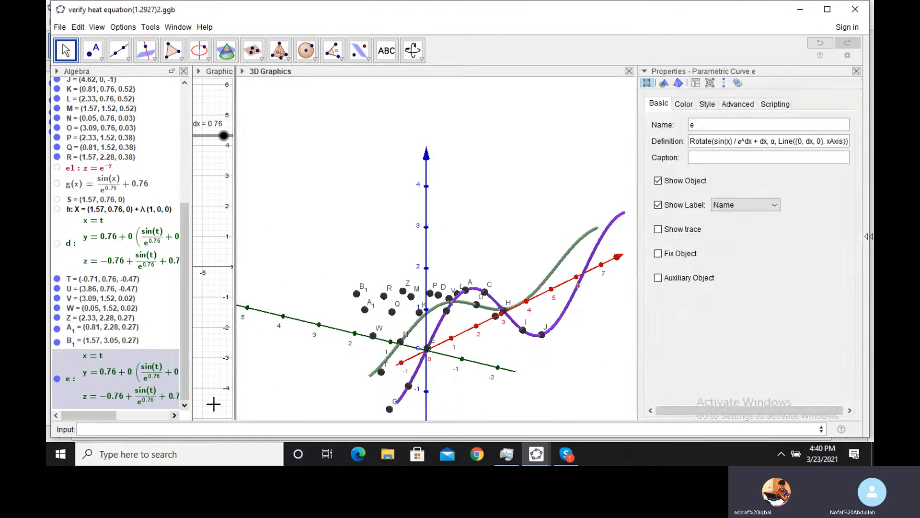
{"action": "left_click", "coordinate": [856, 71]}
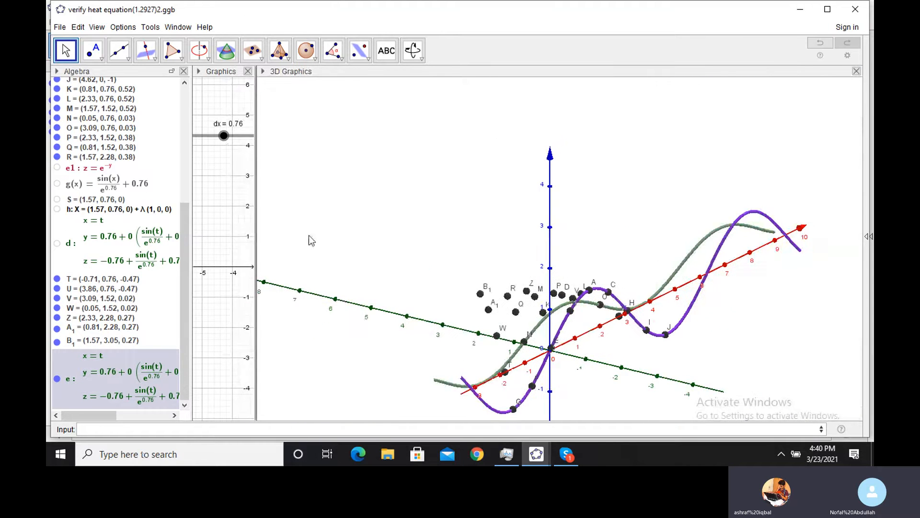
{"action": "key", "text": "Delete"}
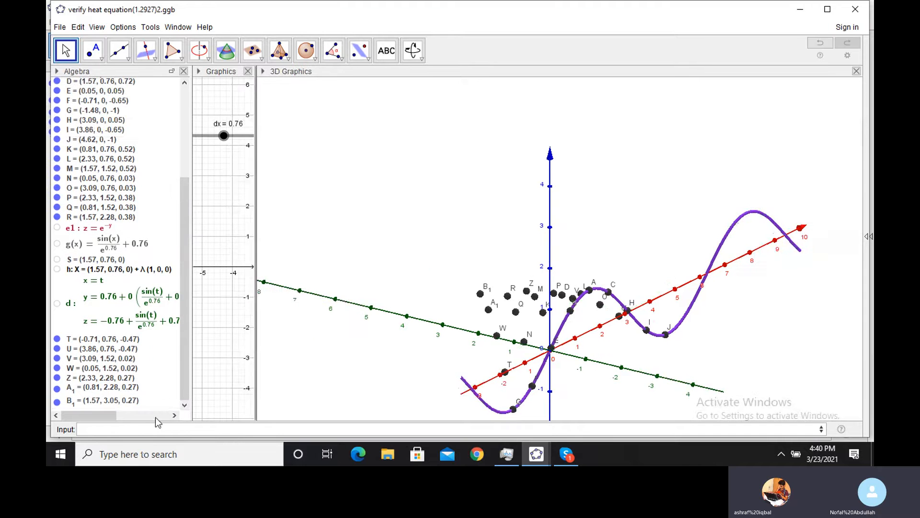
Create the surface z = e^(-4y) sin(2x) in the 3D model.
{"action": "left_click", "coordinate": [142, 430]}
{"action": "type", "text": "z"}
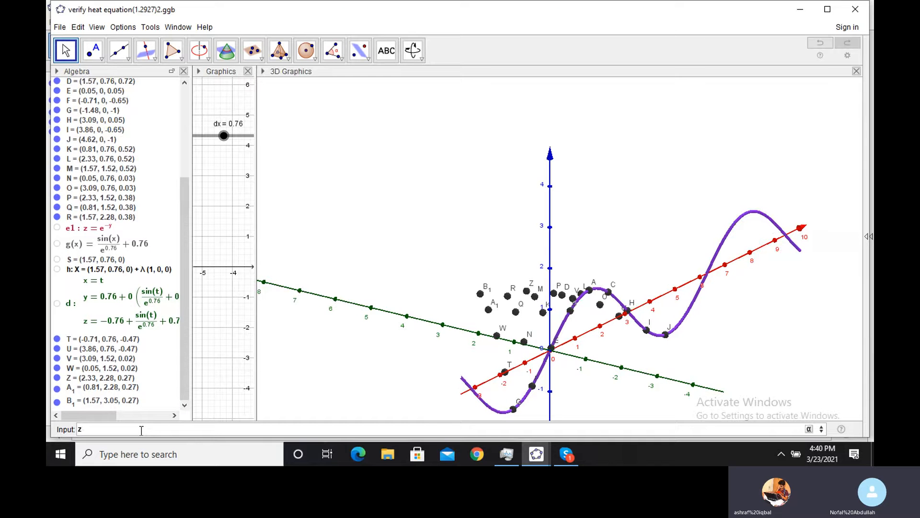
{"action": "type", "text": "=e"}
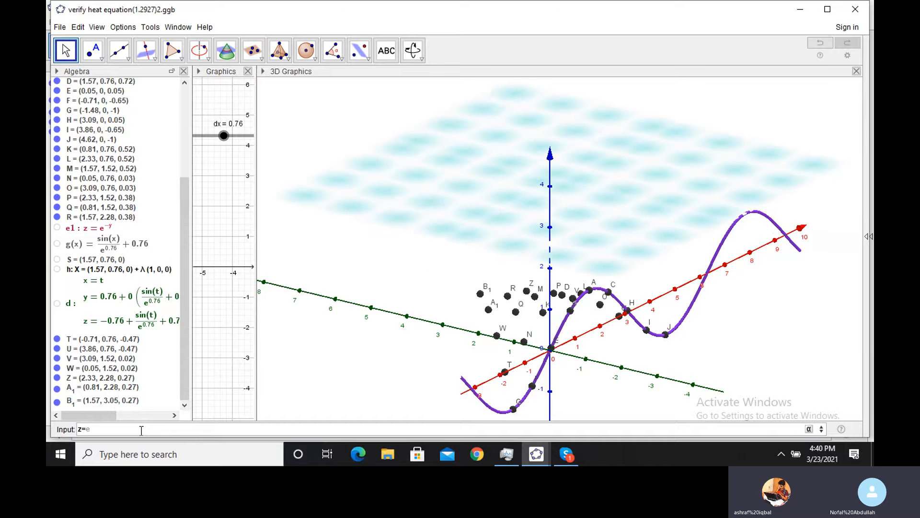
{"action": "type", "text": "^(2)2"}
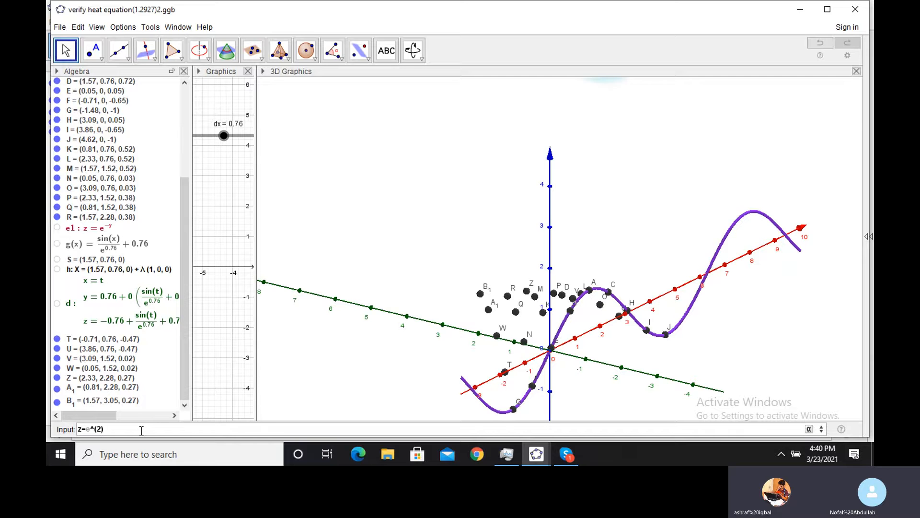
{"action": "key", "text": "BackSpace"}
{"action": "type", "text": "4y"}
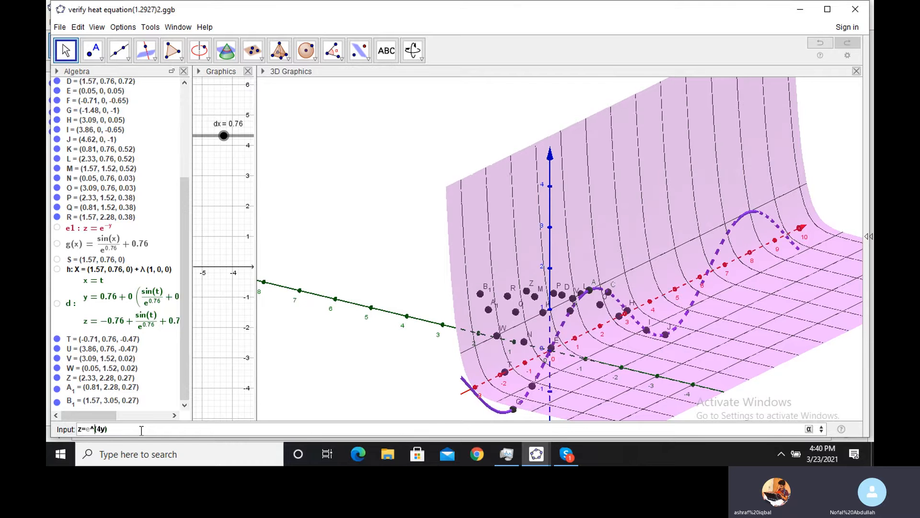
{"action": "type", "text": "-"}
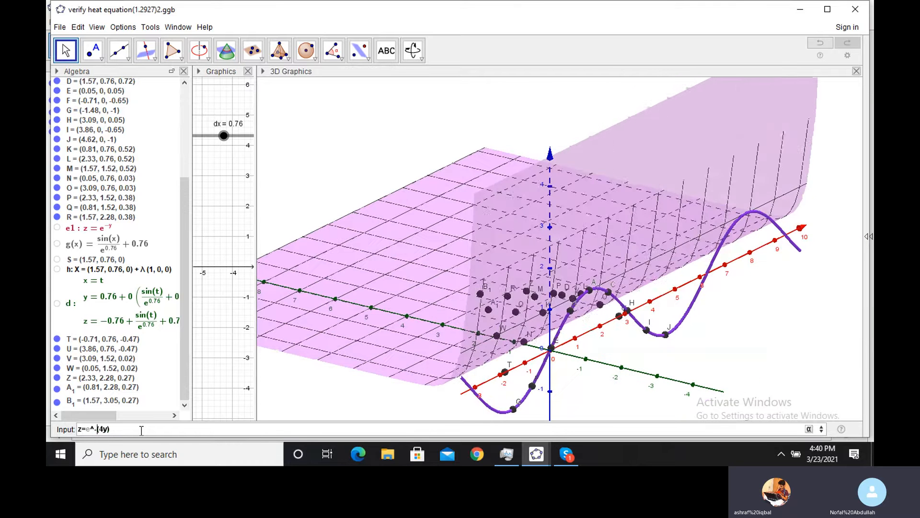
{"action": "key", "text": "BackSpace"}
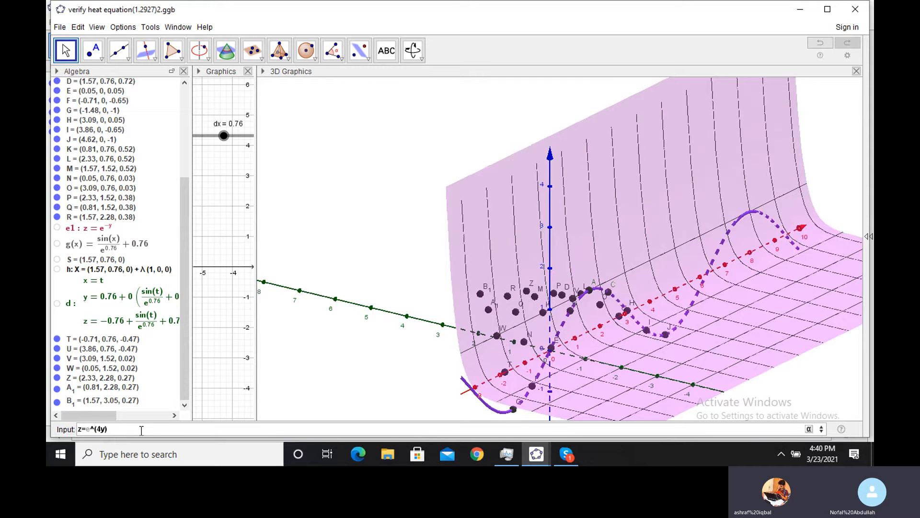
{"action": "type", "text": "-"}
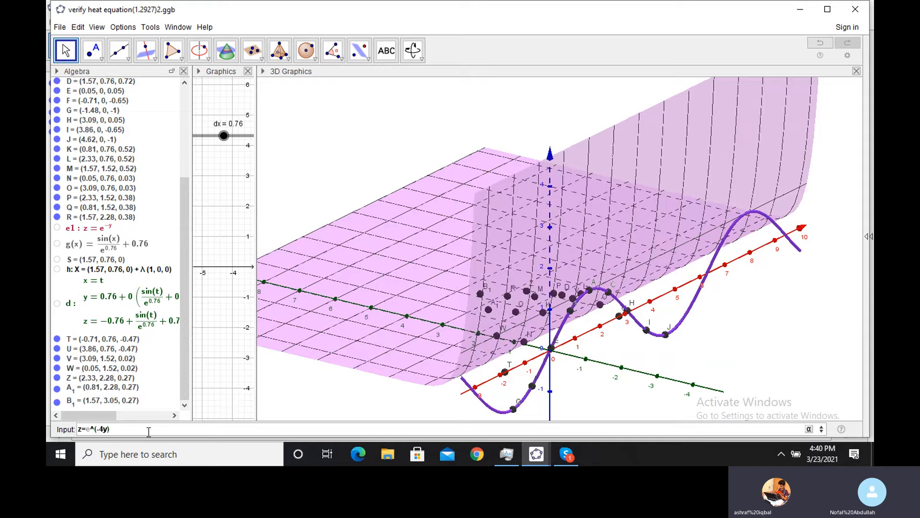
{"action": "type", "text": "sin"}
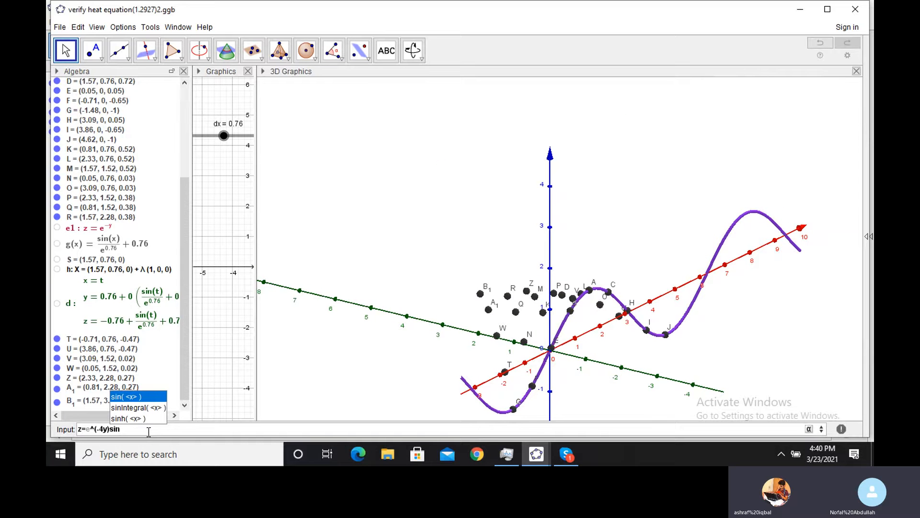
{"action": "key", "text": "Return"}
{"action": "type", "text": "2"}
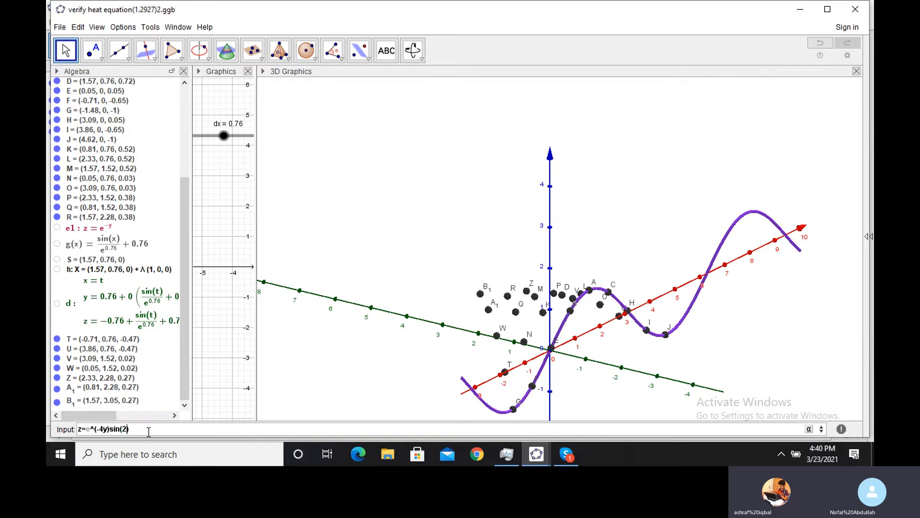
{"action": "type", "text": "x"}
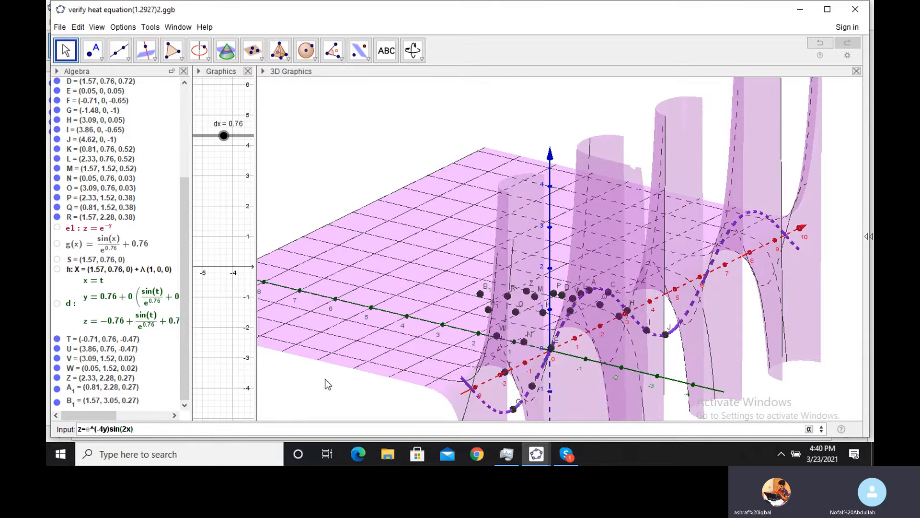
{"action": "key", "text": "Return"}
Examine the new surface against the grid points from side and oblique angles, and check the definition of parametric curve a.
{"action": "mouse_move", "coordinate": [366, 387]}
{"action": "left_mouse_down"}
{"action": "mouse_move", "coordinate": [386, 380]}
{"action": "mouse_move", "coordinate": [375, 371]}
{"action": "left_mouse_up"}
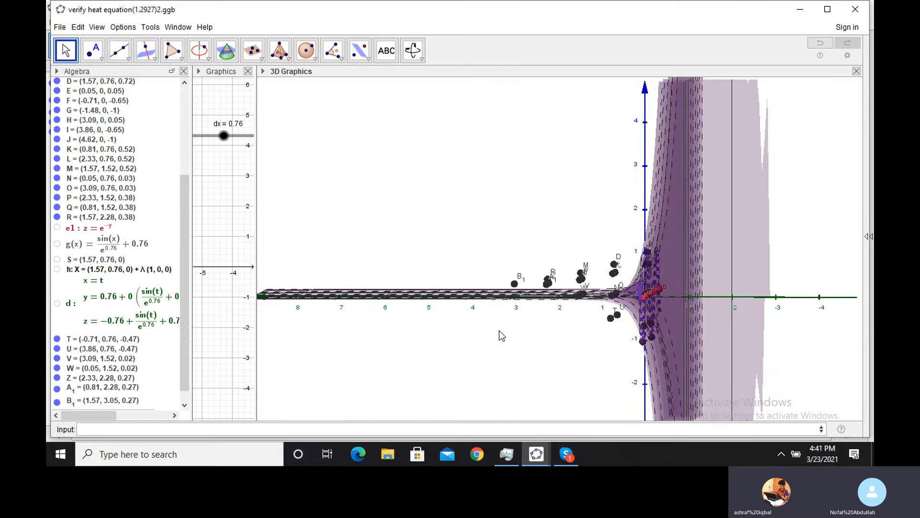
{"action": "mouse_move", "coordinate": [503, 332]}
{"action": "left_mouse_down"}
{"action": "mouse_move", "coordinate": [496, 343]}
{"action": "mouse_move", "coordinate": [503, 331]}
{"action": "mouse_move", "coordinate": [538, 351]}
{"action": "mouse_move", "coordinate": [498, 336]}
{"action": "left_mouse_up"}
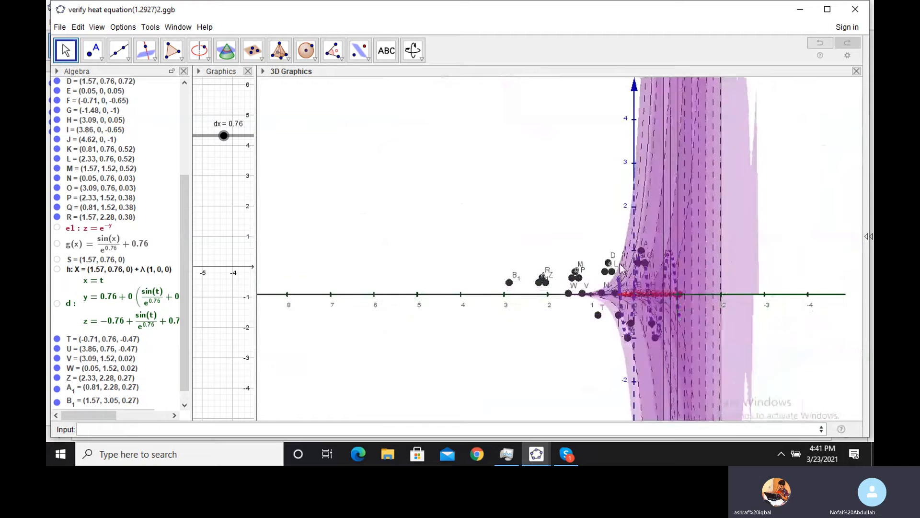
{"action": "double_click", "coordinate": [610, 264]}
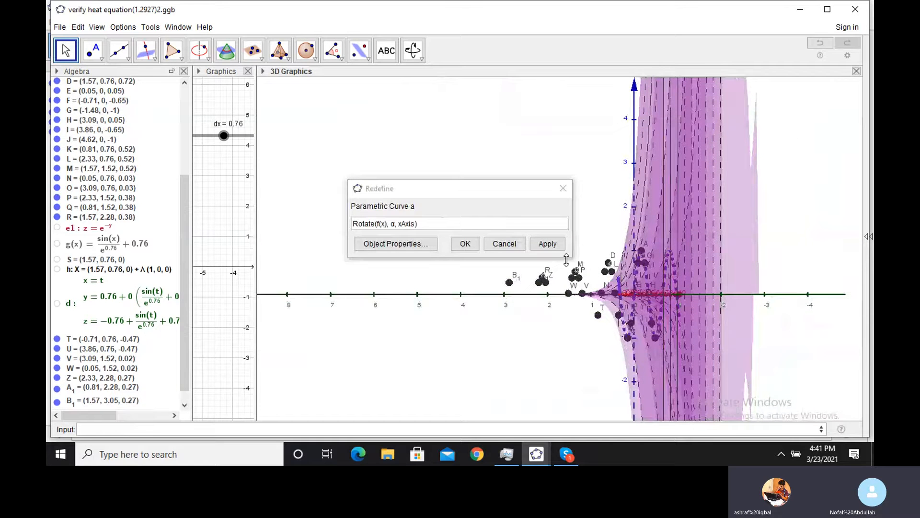
{"action": "left_click", "coordinate": [507, 245]}
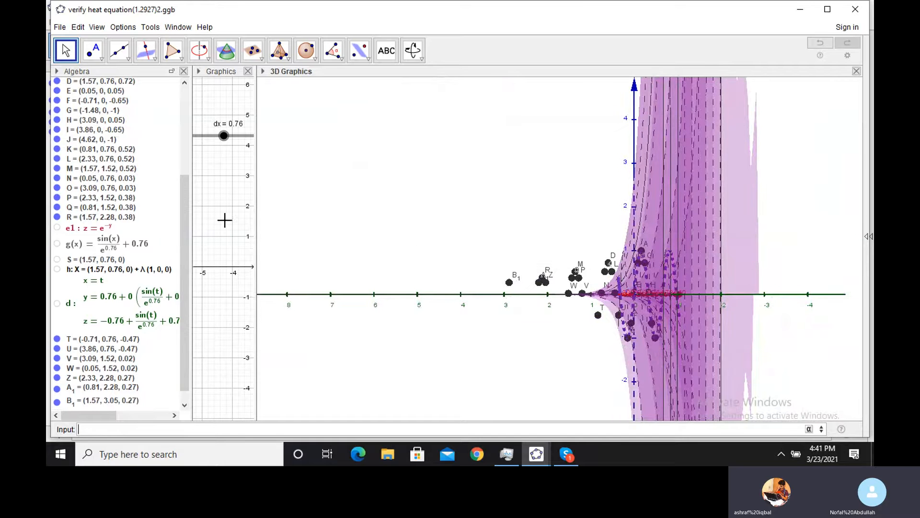
{"action": "left_click_drag", "start_coordinate": [221, 219], "coordinate": [233, 254]}
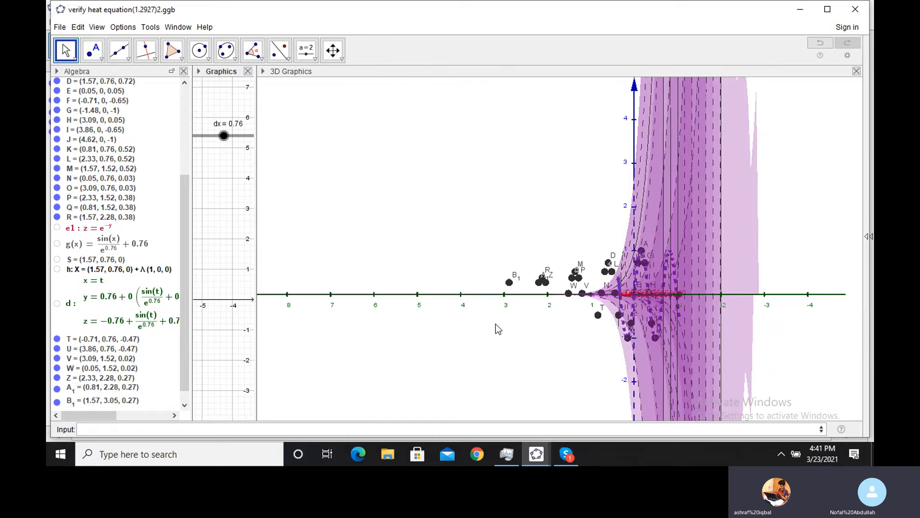
{"action": "left_click_drag", "start_coordinate": [495, 323], "coordinate": [499, 323]}
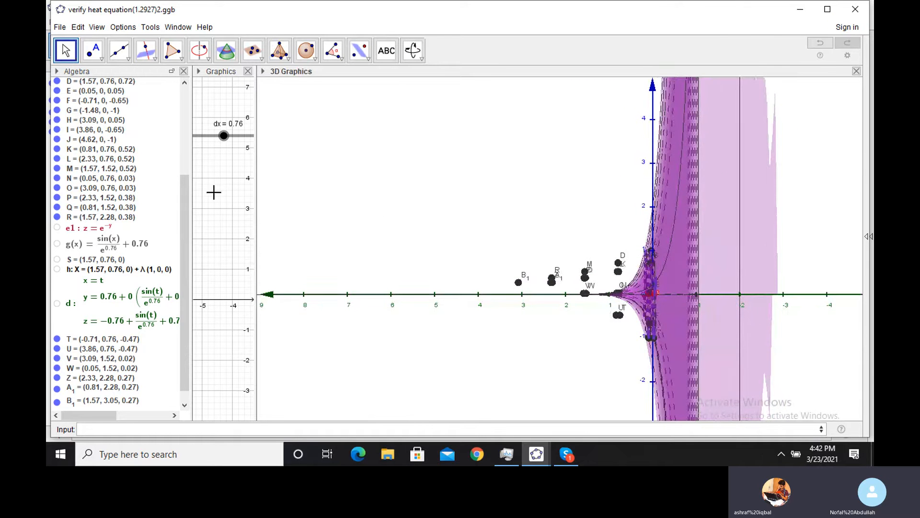
{"action": "left_click_drag", "start_coordinate": [213, 192], "coordinate": [190, 226]}
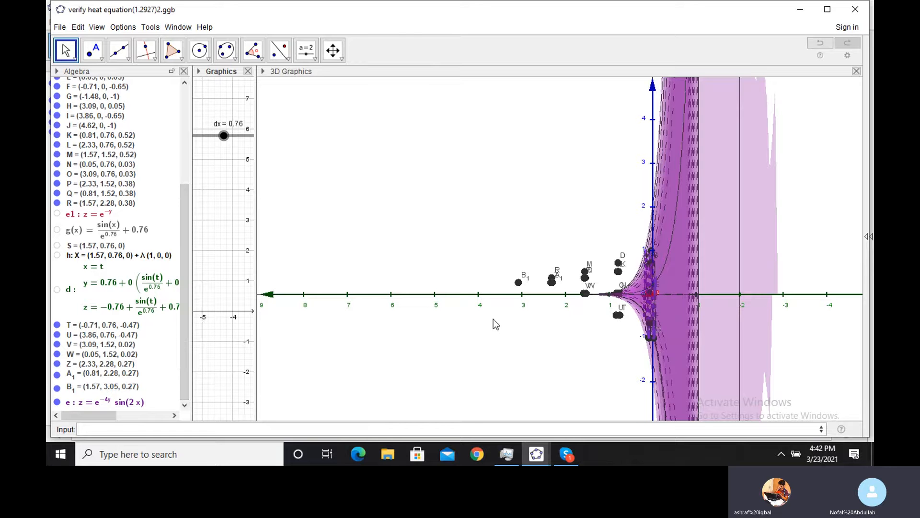
{"action": "left_click", "coordinate": [521, 343]}
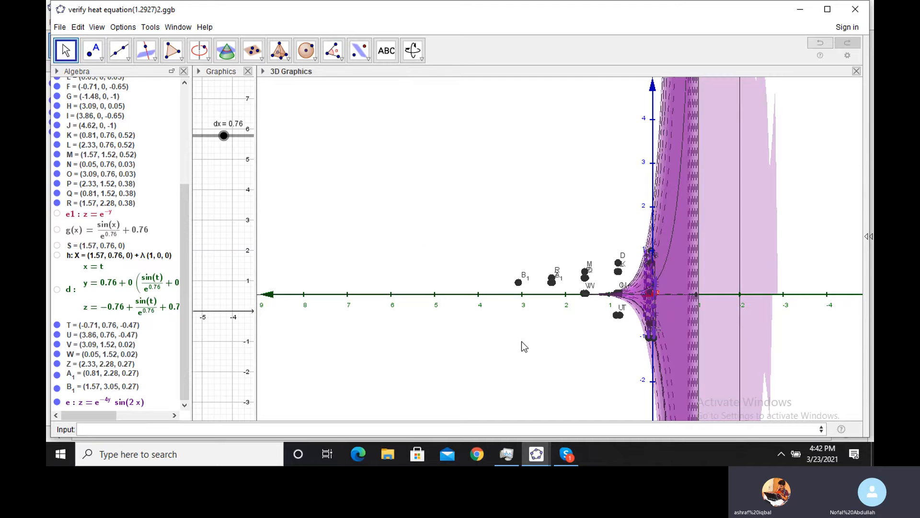
{"action": "left_click_drag", "start_coordinate": [521, 342], "coordinate": [554, 372]}
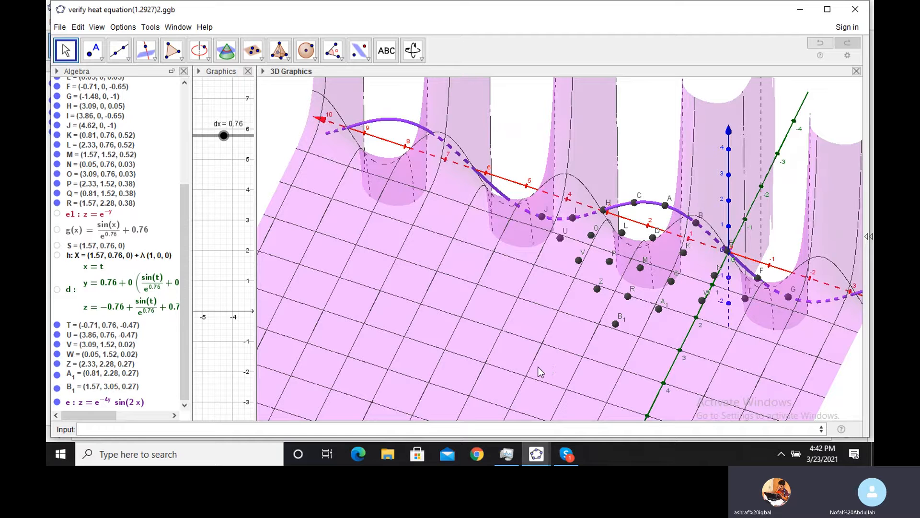
{"action": "left_click_drag", "start_coordinate": [538, 368], "coordinate": [537, 367]}
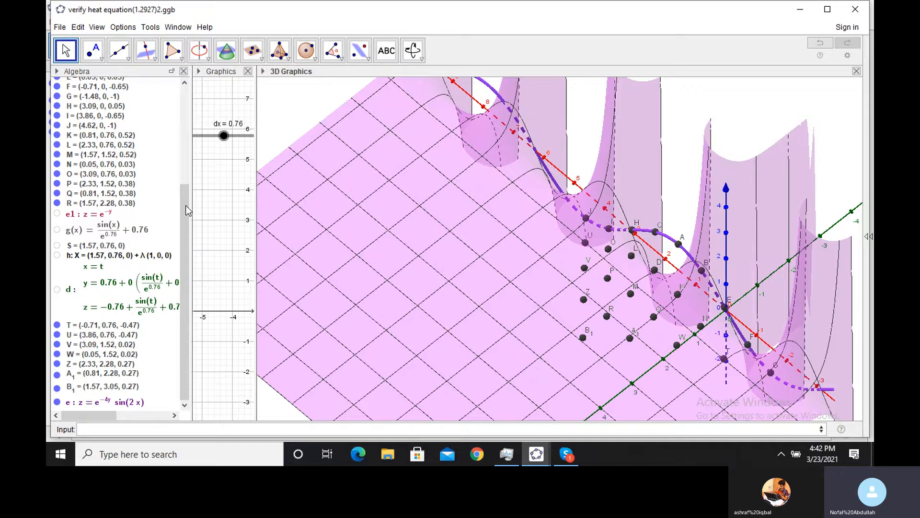
Check the definition of point A in the object list, leaving it as it is.
{"action": "scroll", "coordinate": [186, 211], "scroll_direction": "up", "scroll_amount": 3}
{"action": "left_click", "coordinate": [194, 219]}
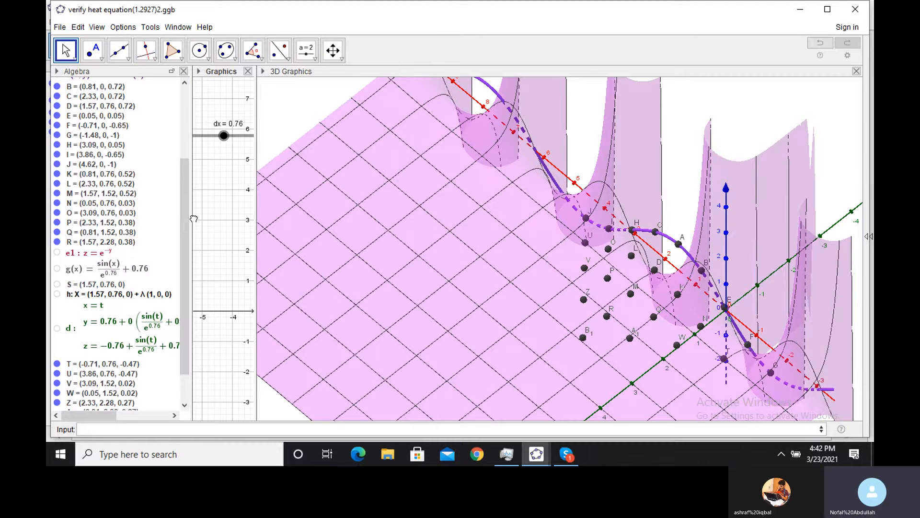
{"action": "left_click_drag", "start_coordinate": [185, 218], "coordinate": [180, 183]}
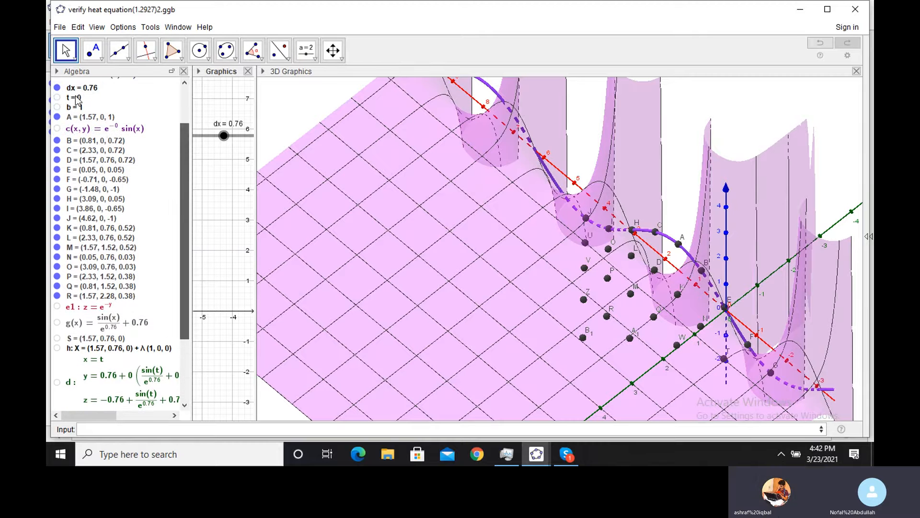
{"action": "left_click", "coordinate": [97, 121]}
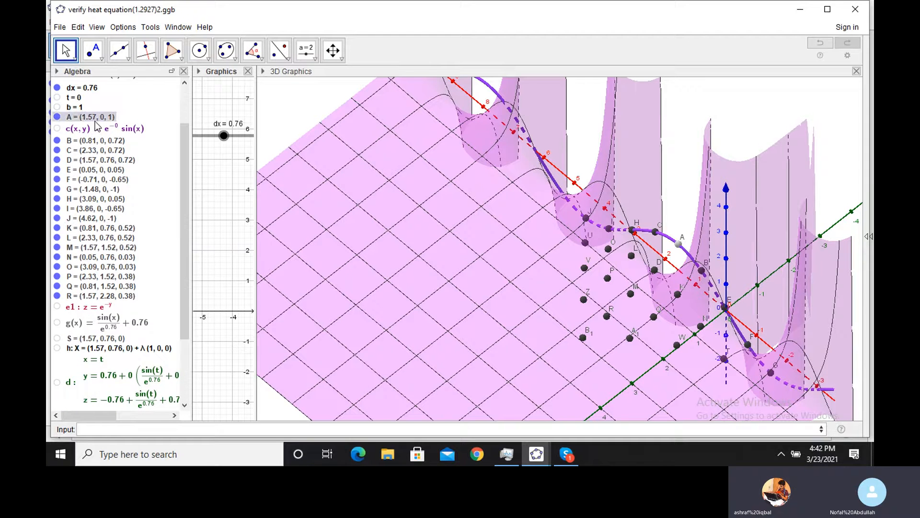
{"action": "double_click", "coordinate": [95, 120]}
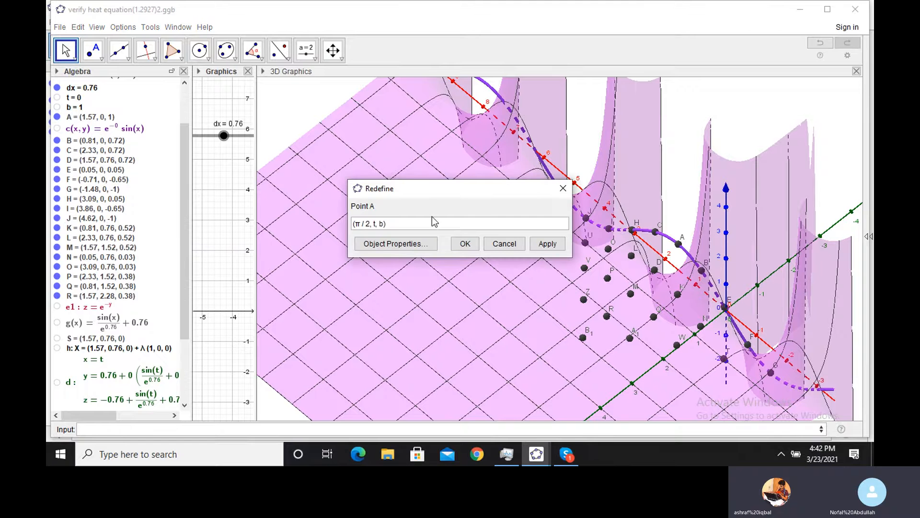
{"action": "left_click", "coordinate": [464, 244]}
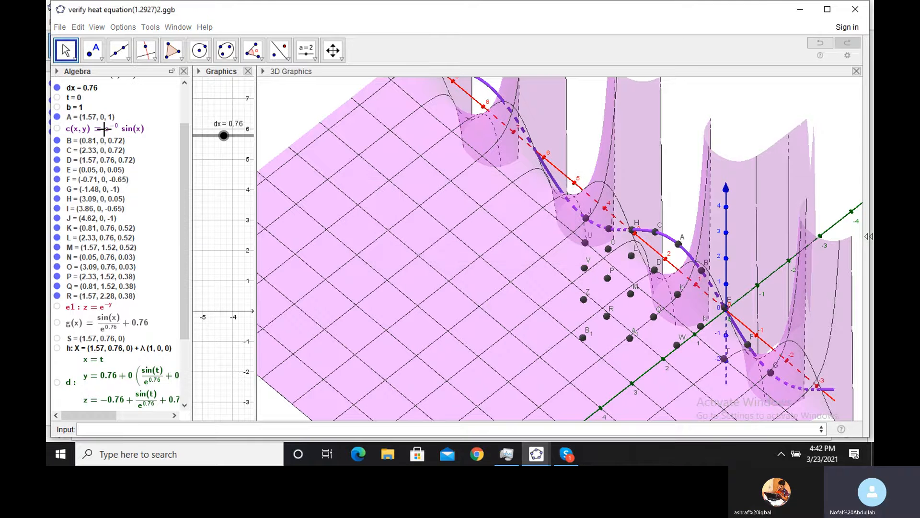
Redefine number b as e^(-4t) sin(π/2).
{"action": "double_click", "coordinate": [80, 108]}
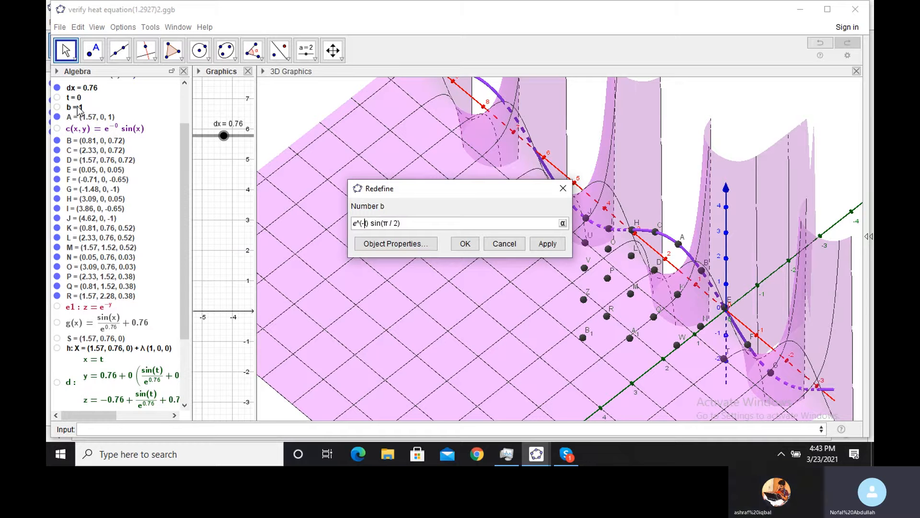
{"action": "type", "text": "4"}
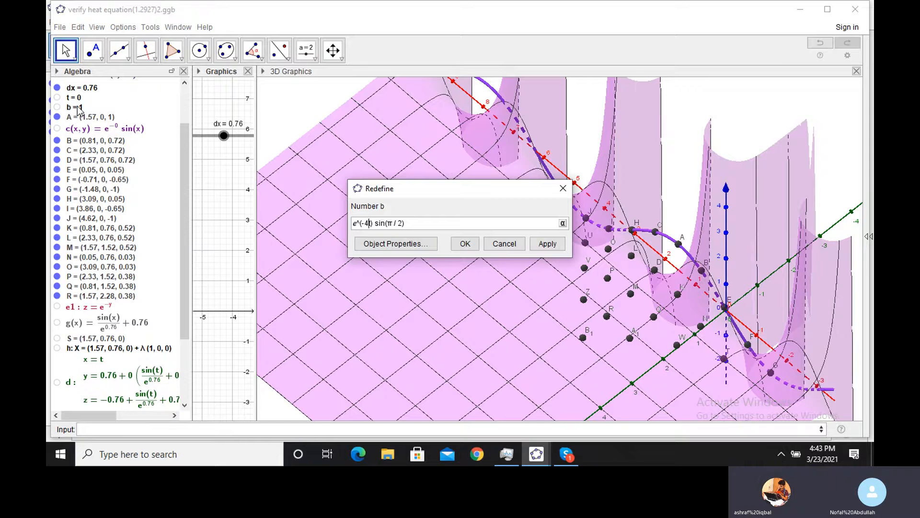
{"action": "key", "text": "Return"}
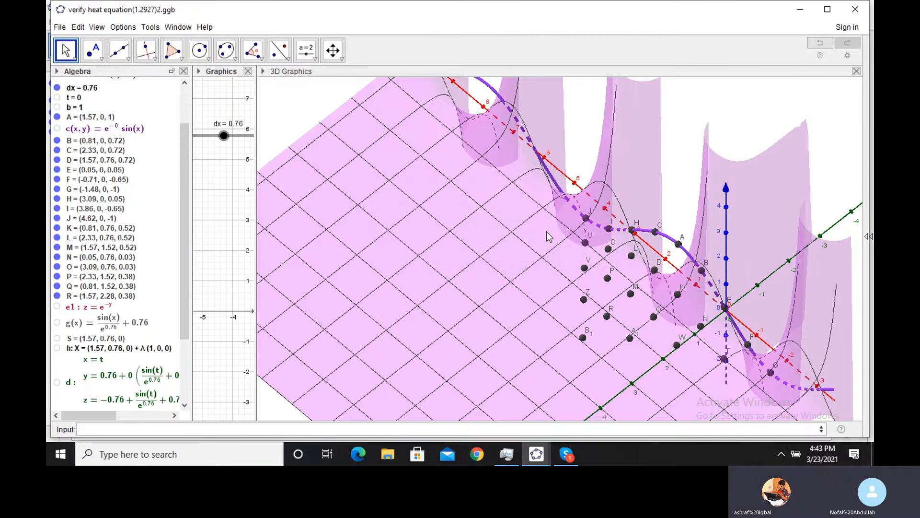
Check the definition of the e^(-4y) sin(2x) surface without changing it, and inspect its waves along the x-axis.
{"action": "left_click", "coordinate": [546, 229]}
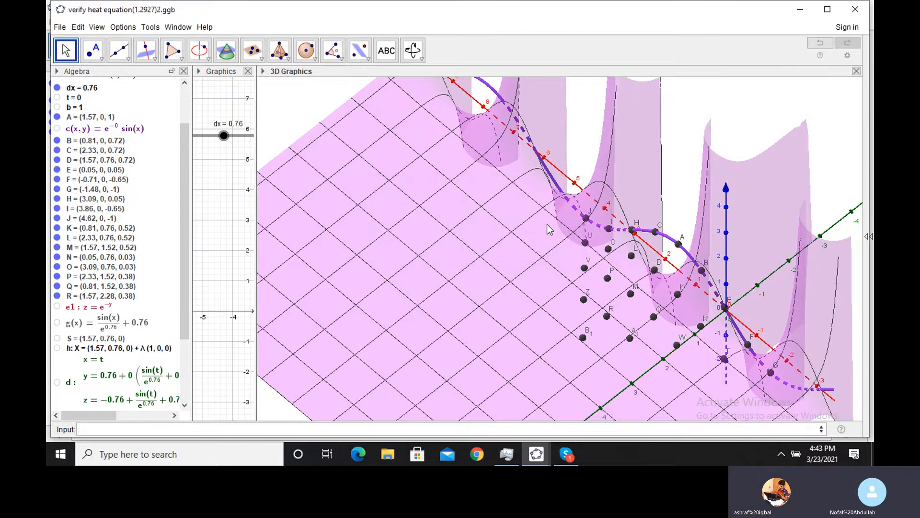
{"action": "double_click", "coordinate": [548, 224]}
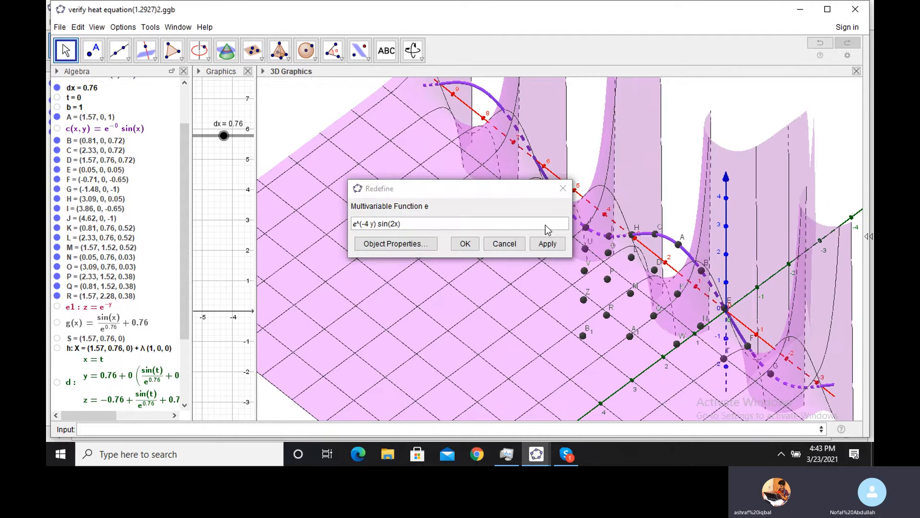
{"action": "left_click", "coordinate": [510, 244]}
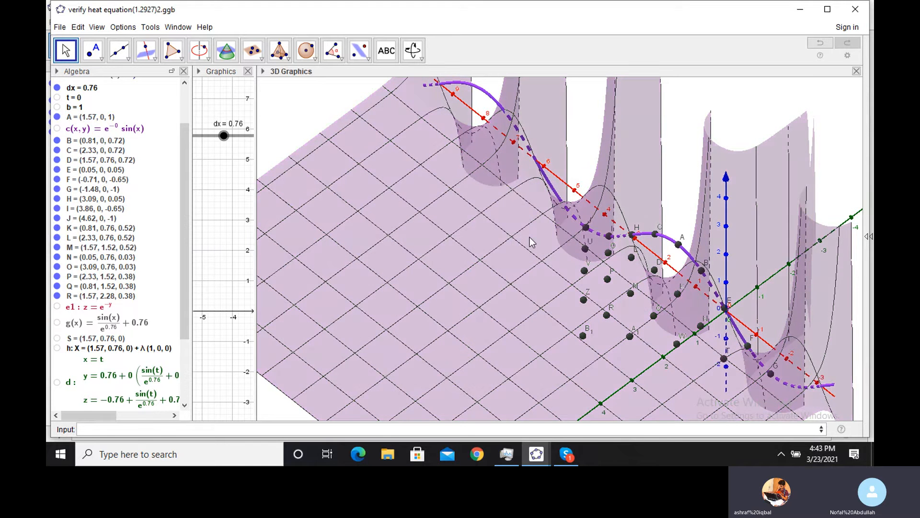
{"action": "left_click_drag", "start_coordinate": [534, 231], "coordinate": [539, 249]}
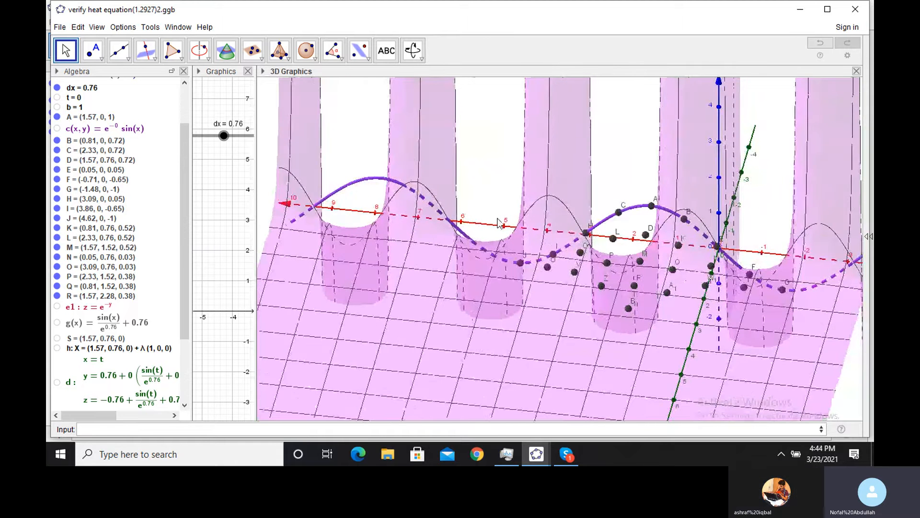
Change the sine argument in number b to π/4, making its definition e^(-4t) sin(π/4).
{"action": "double_click", "coordinate": [75, 107]}
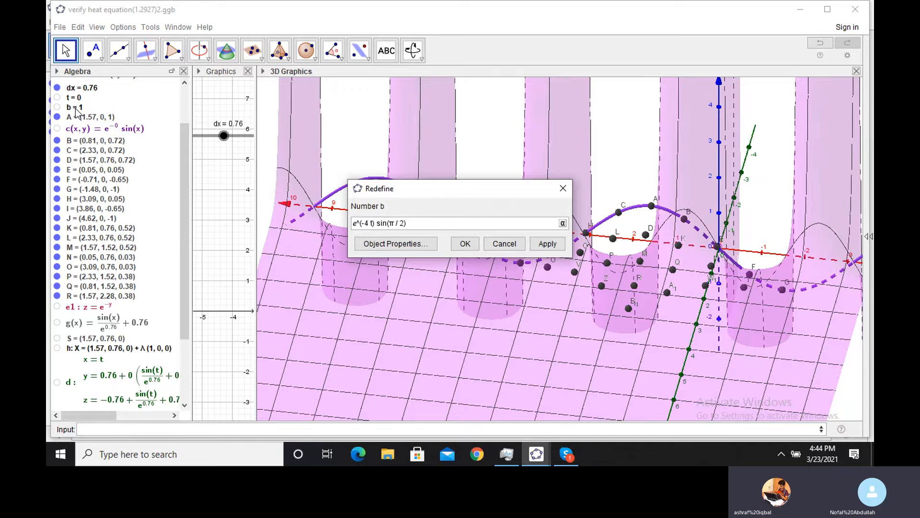
{"action": "key", "text": "BackSpace"}
{"action": "key", "text": "BackSpace"}
{"action": "type", "text": "4)"}
{"action": "key", "text": "Return"}
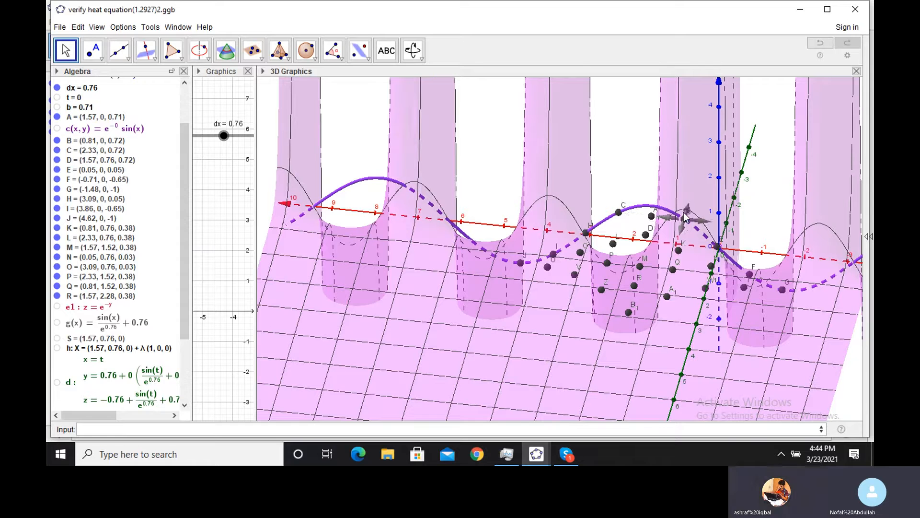
Redefine point A as (π/4, t, b) and view its new position on the curve.
{"action": "double_click", "coordinate": [91, 118]}
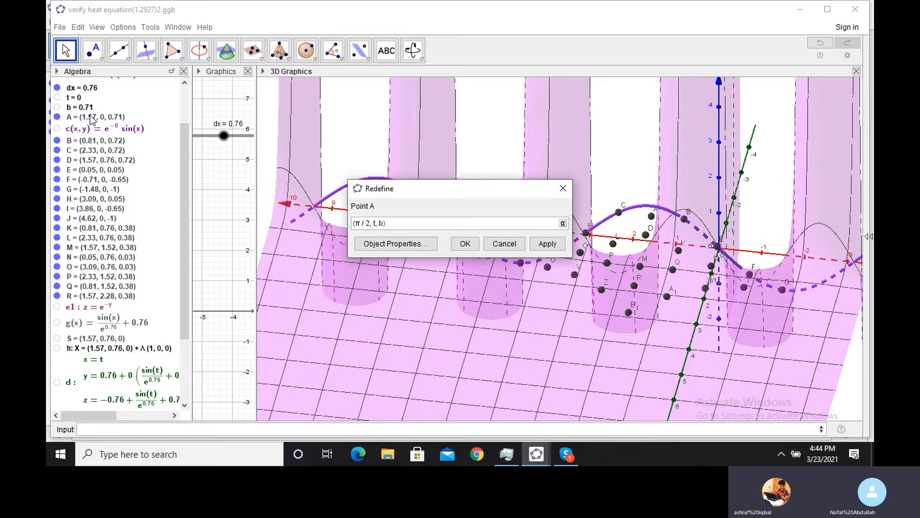
{"action": "left_click", "coordinate": [371, 224]}
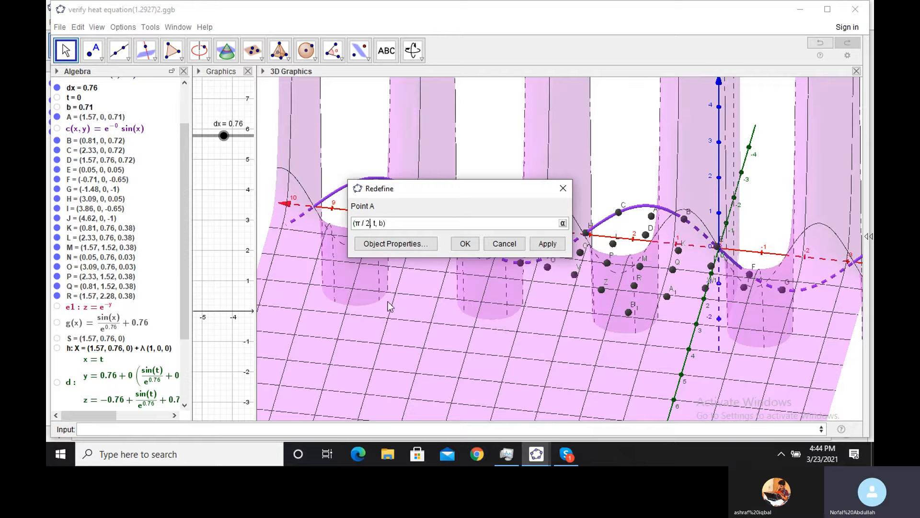
{"action": "key", "text": "BackSpace"}
{"action": "type", "text": "4"}
{"action": "key", "text": "Return"}
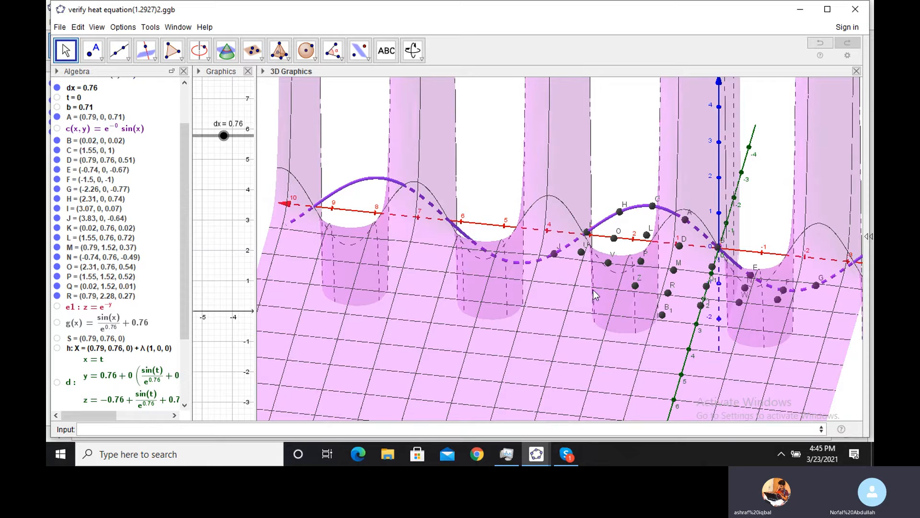
{"action": "left_click_drag", "start_coordinate": [593, 290], "coordinate": [592, 286]}
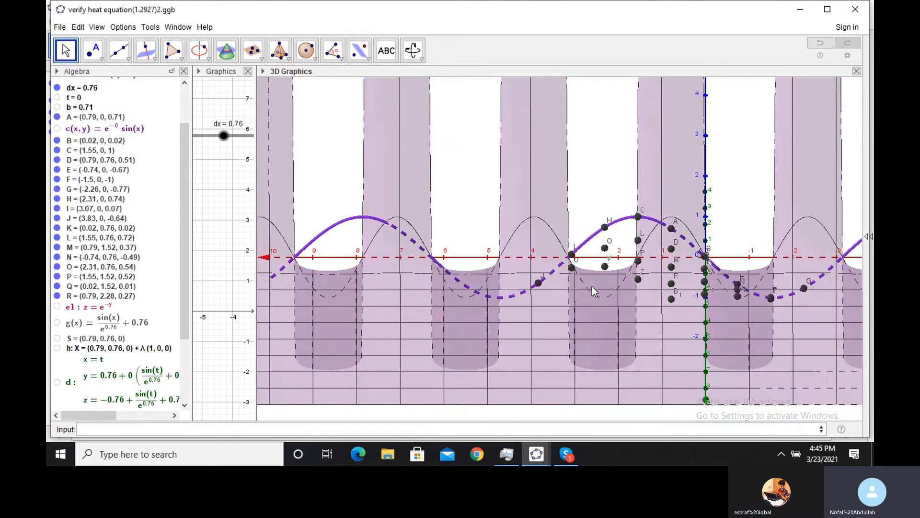
Check the pink surface's definition without changing it, and examine its waves and the points close up from the front.
{"action": "double_click", "coordinate": [591, 286]}
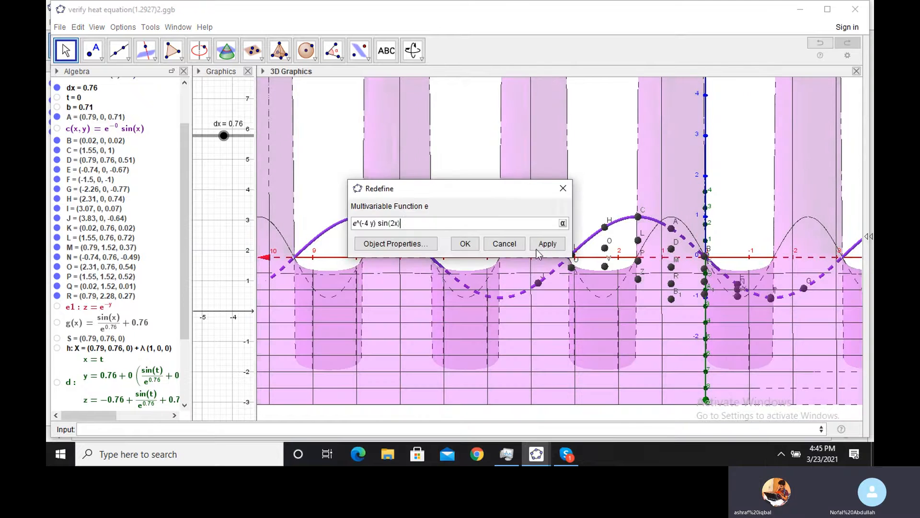
{"action": "left_click", "coordinate": [517, 244]}
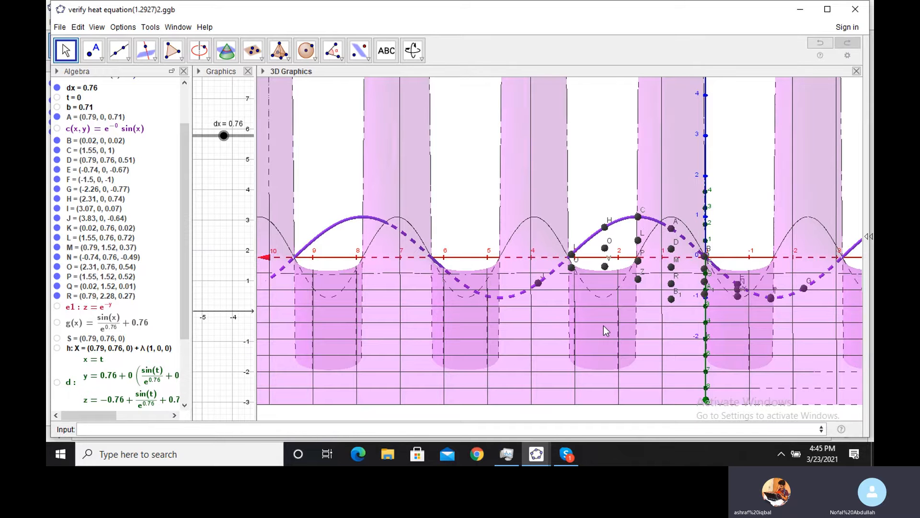
{"action": "left_click_drag", "start_coordinate": [603, 326], "coordinate": [516, 316]}
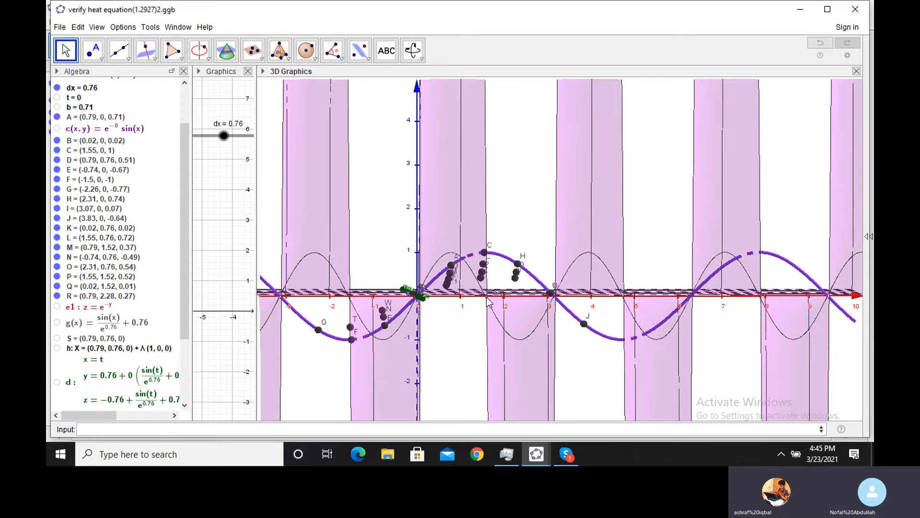
{"action": "scroll", "coordinate": [487, 301], "scroll_direction": "up", "scroll_amount": 2}
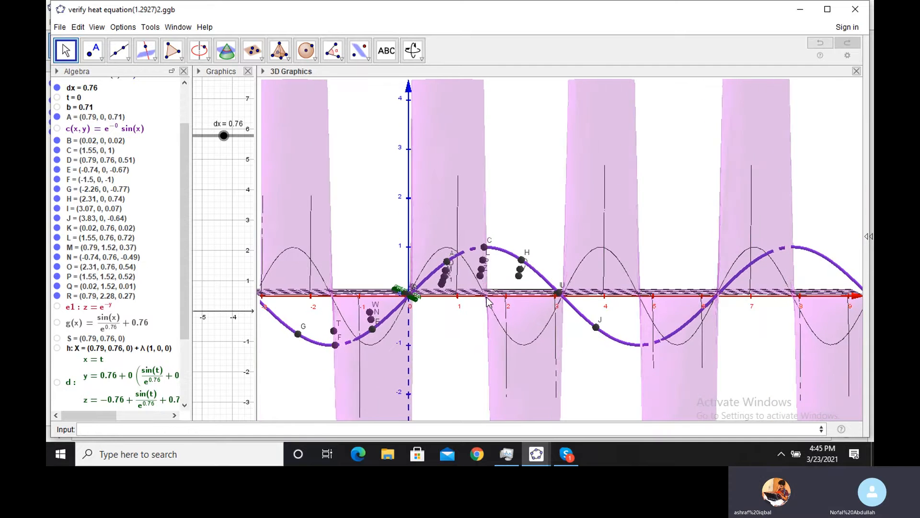
{"action": "scroll", "coordinate": [488, 301], "scroll_direction": "up", "scroll_amount": 4}
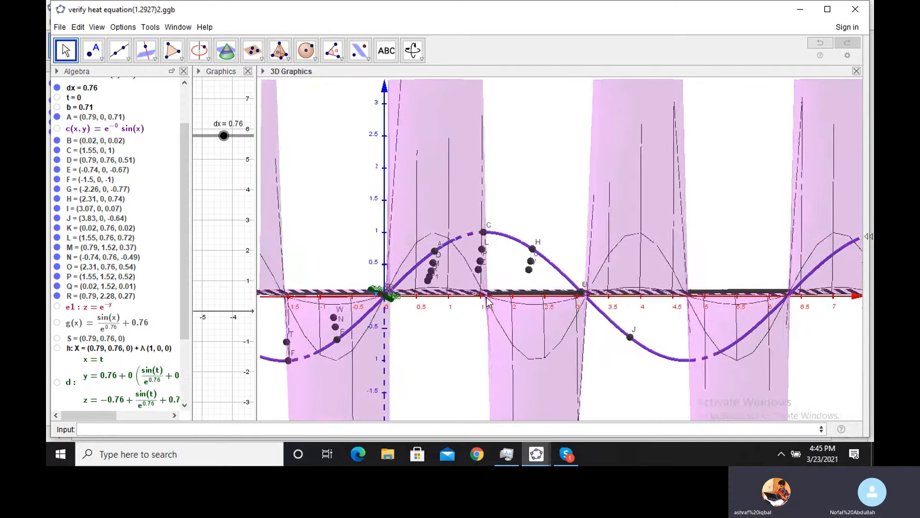
{"action": "scroll", "coordinate": [488, 301], "scroll_direction": "up", "scroll_amount": 3}
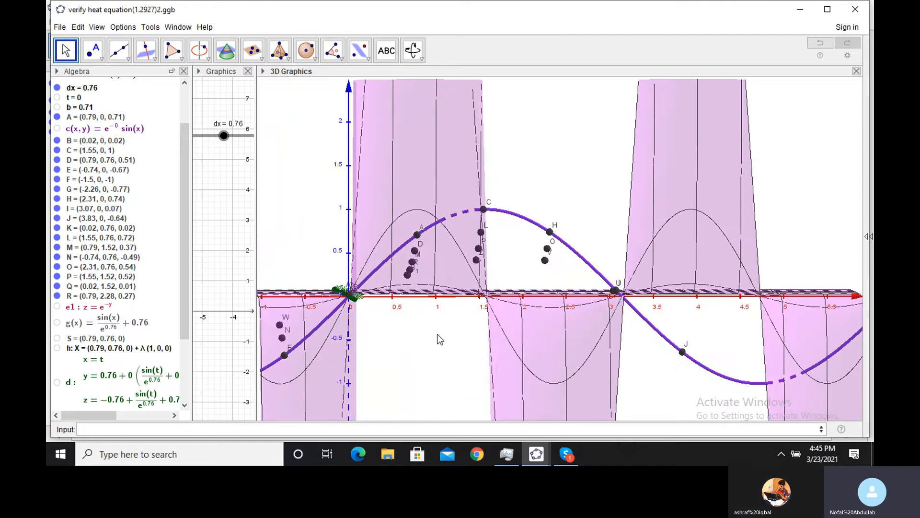
Add the plane y=0 to the 3D model.
{"action": "left_click_drag", "start_coordinate": [437, 338], "coordinate": [343, 396]}
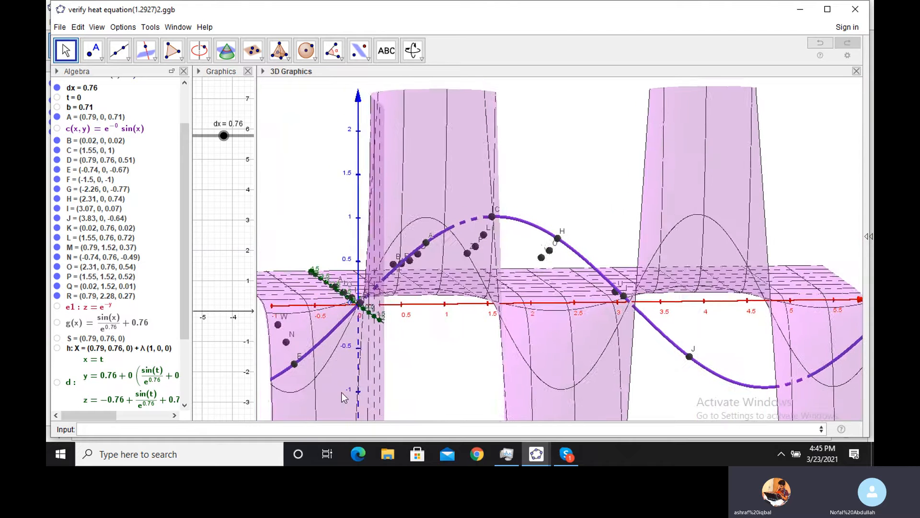
{"action": "left_click", "coordinate": [235, 429]}
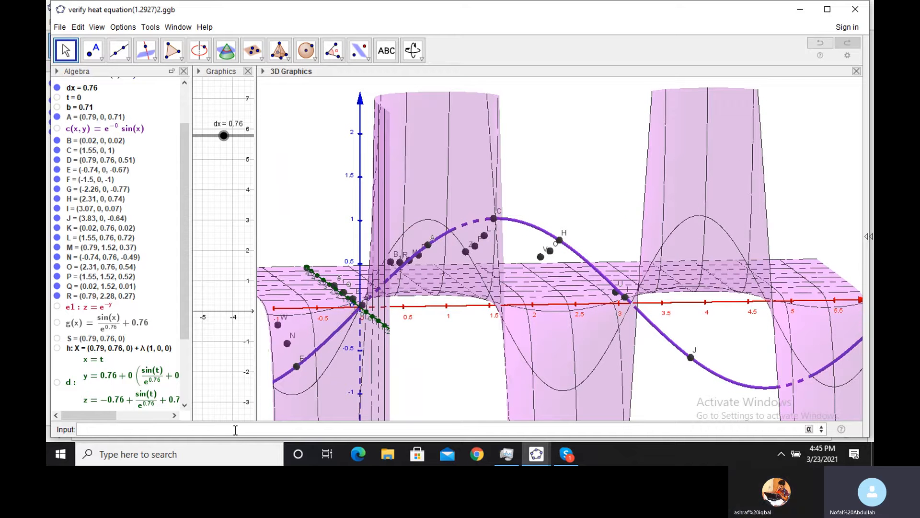
{"action": "type", "text": "y=0"}
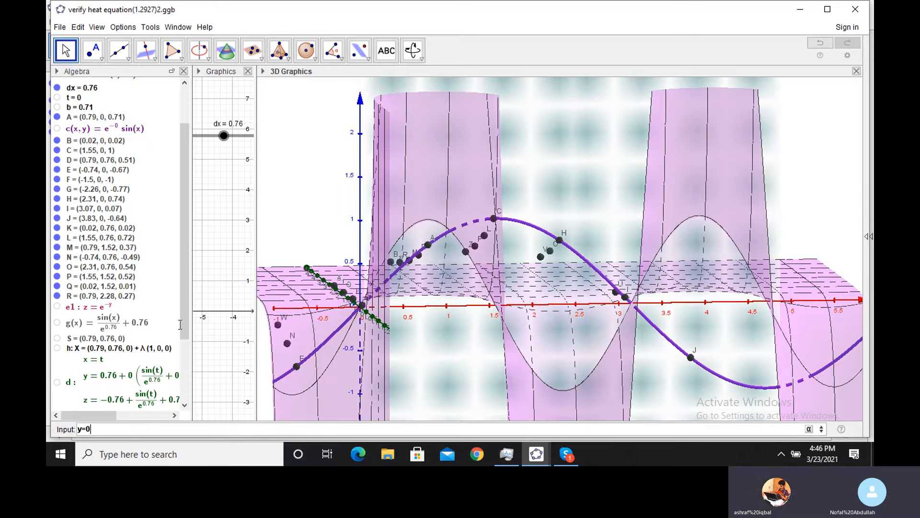
{"action": "key", "text": "Return"}
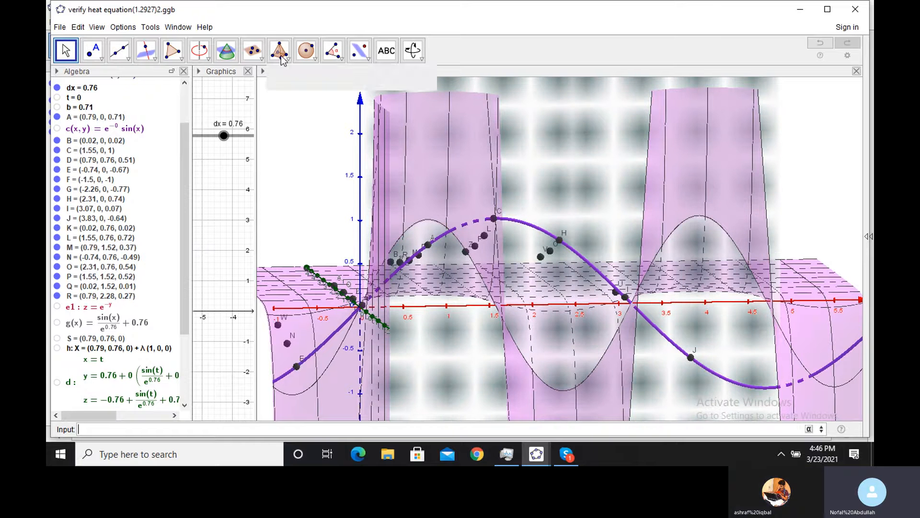
Create the intersection curve of plane y = 0 with the e^(-4y) sin(2x) surface, and hide the plane.
{"action": "left_click", "coordinate": [225, 53]}
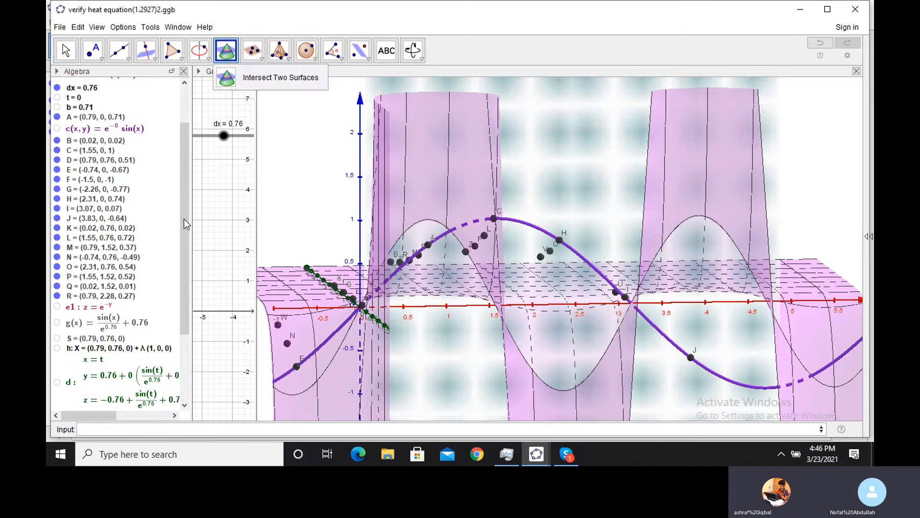
{"action": "scroll", "coordinate": [186, 286], "scroll_direction": "down", "scroll_amount": 3}
{"action": "scroll", "coordinate": [186, 286], "scroll_direction": "down", "scroll_amount": 1}
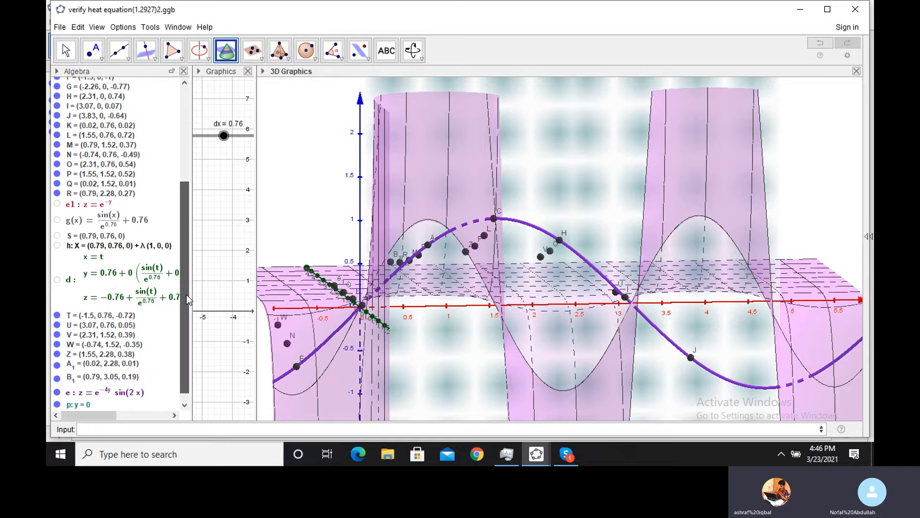
{"action": "left_click", "coordinate": [84, 405]}
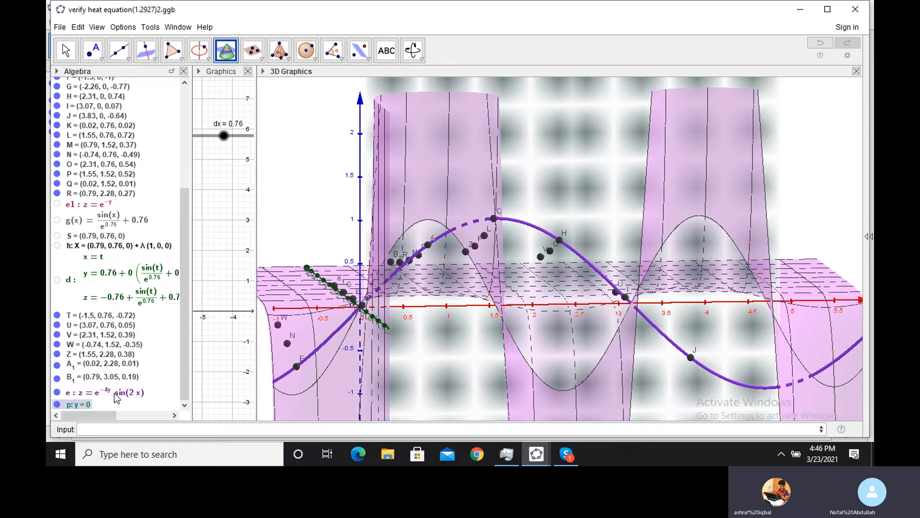
{"action": "left_click", "coordinate": [115, 394]}
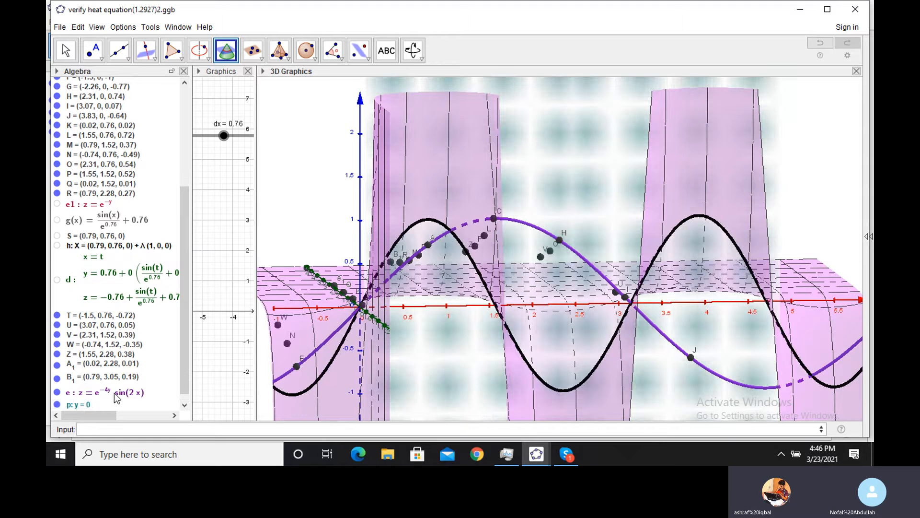
{"action": "left_click", "coordinate": [57, 405]}
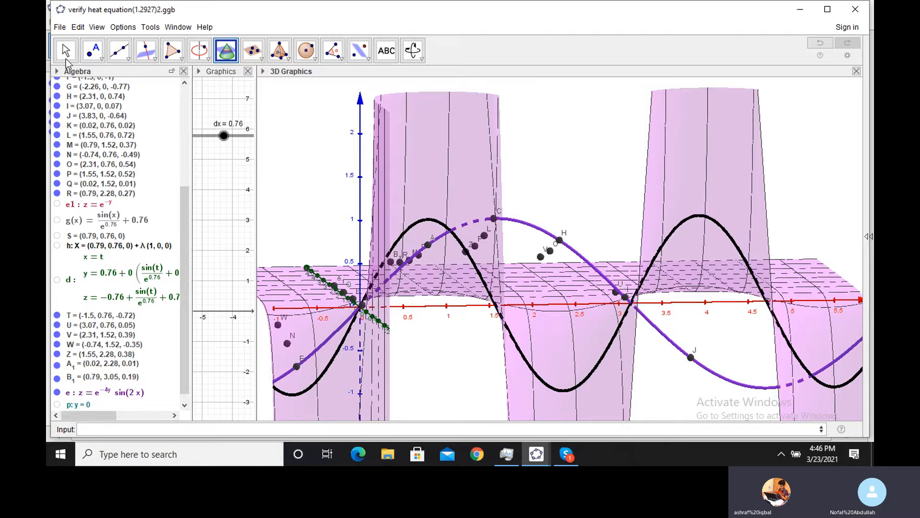
{"action": "key", "text": "Escape"}
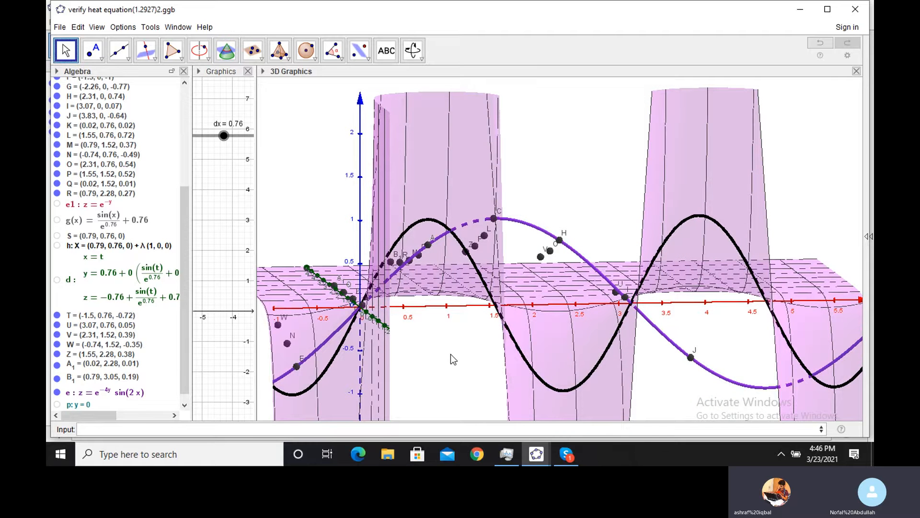
{"action": "left_click_drag", "start_coordinate": [459, 360], "coordinate": [436, 359]}
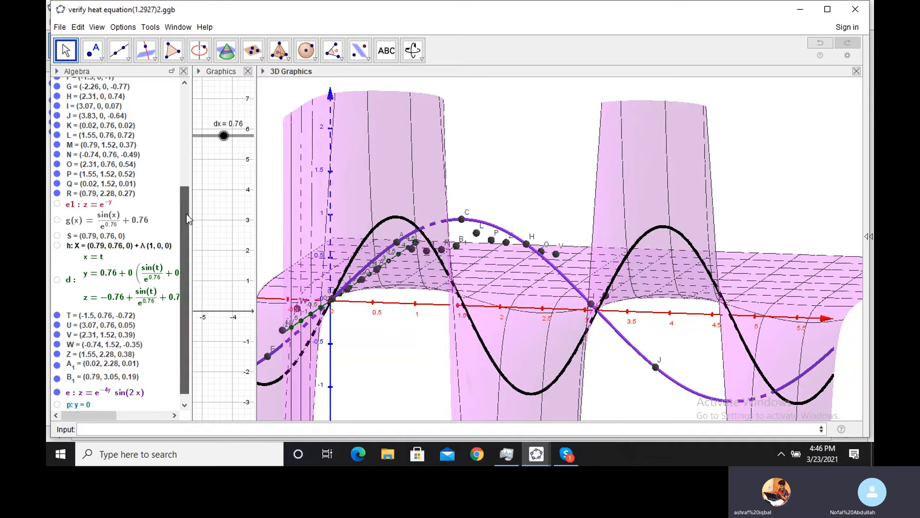
Redefine number b as e^(-4t) sin(π) and check where point A lies relative to the black curve.
{"action": "left_click_drag", "start_coordinate": [183, 218], "coordinate": [189, 163]}
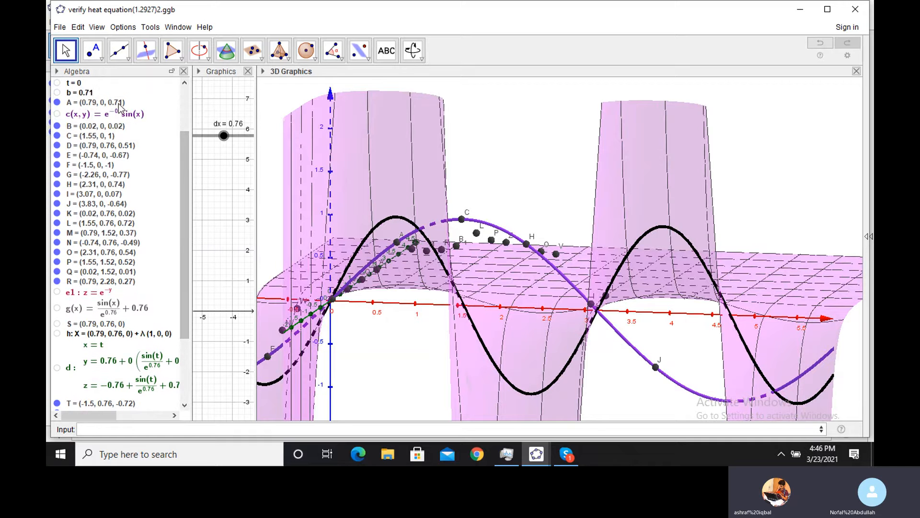
{"action": "double_click", "coordinate": [88, 93]}
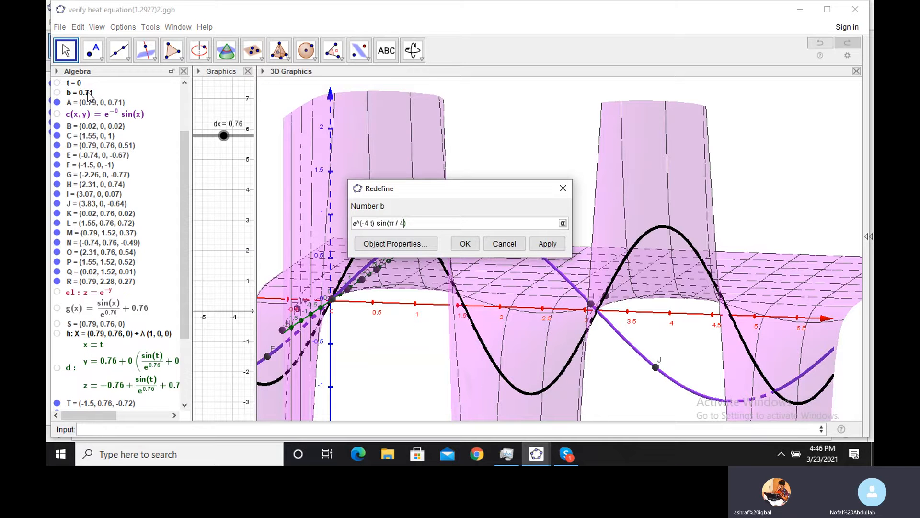
{"action": "key", "text": "BackSpace"}
{"action": "key", "text": "BackSpace"}
{"action": "key", "text": "Return"}
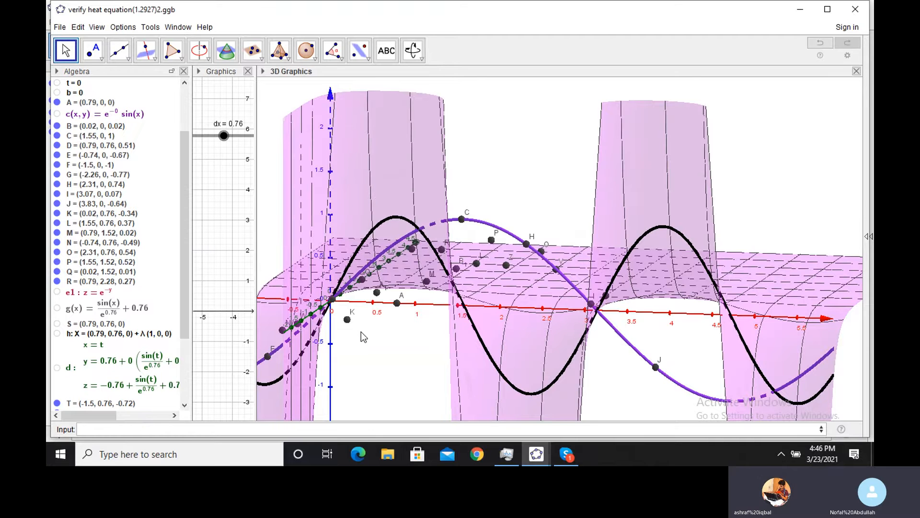
{"action": "left_click_drag", "start_coordinate": [361, 332], "coordinate": [363, 330]}
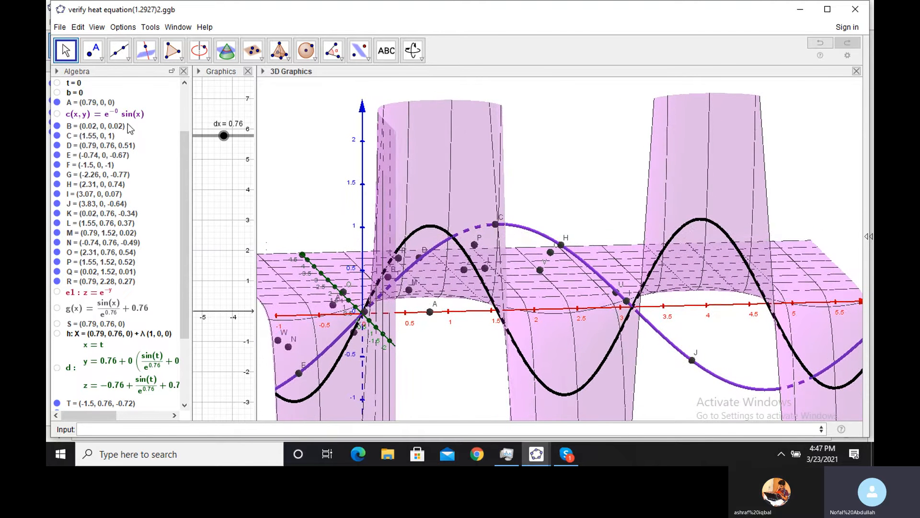
Change the sine argument in number b so that b equals 1 at t = 0, placing point A on the black curve.
{"action": "double_click", "coordinate": [75, 93]}
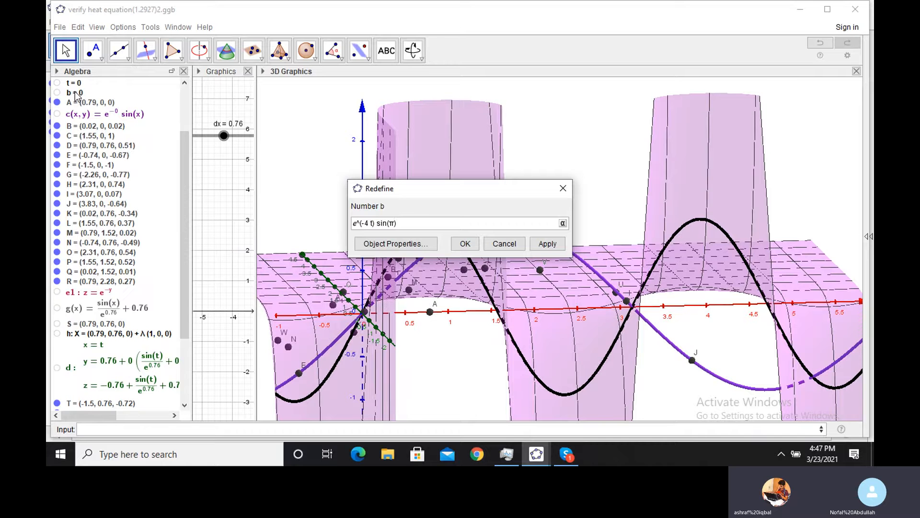
{"action": "type", "text": ")"}
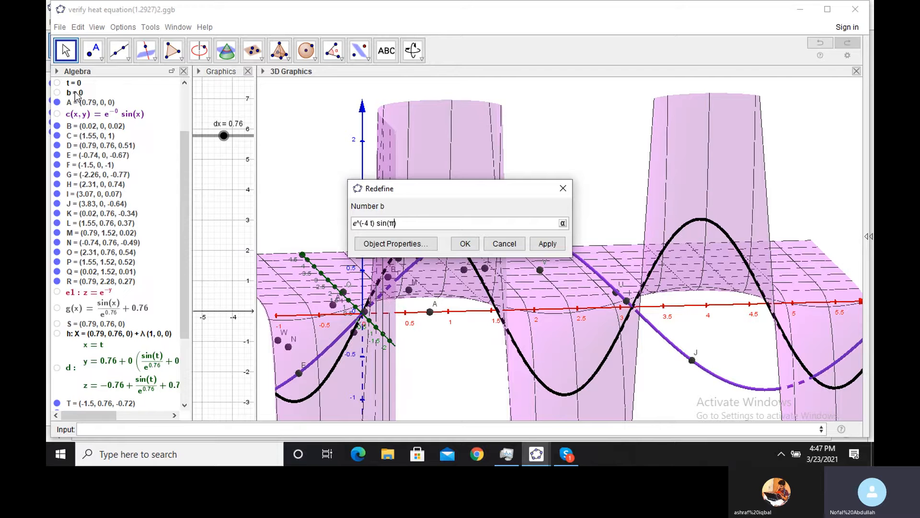
{"action": "key", "text": "Return"}
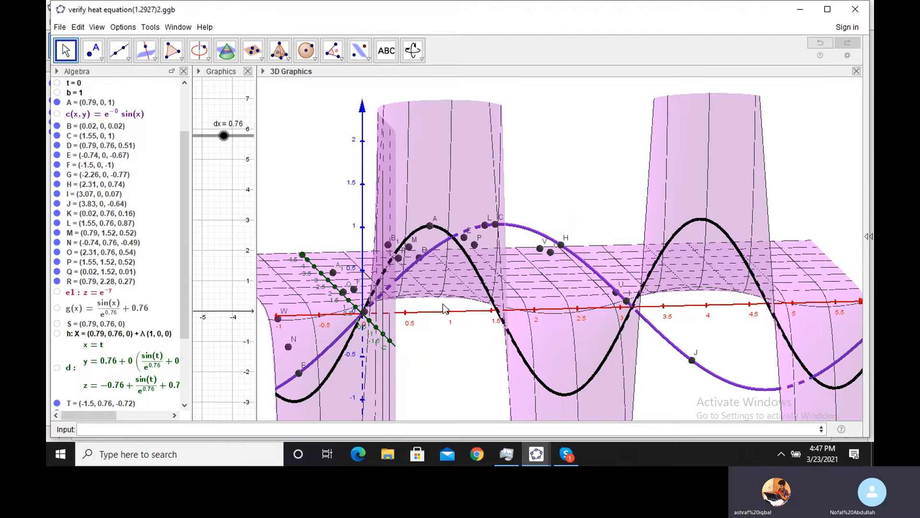
{"action": "left_click_drag", "start_coordinate": [442, 304], "coordinate": [441, 304]}
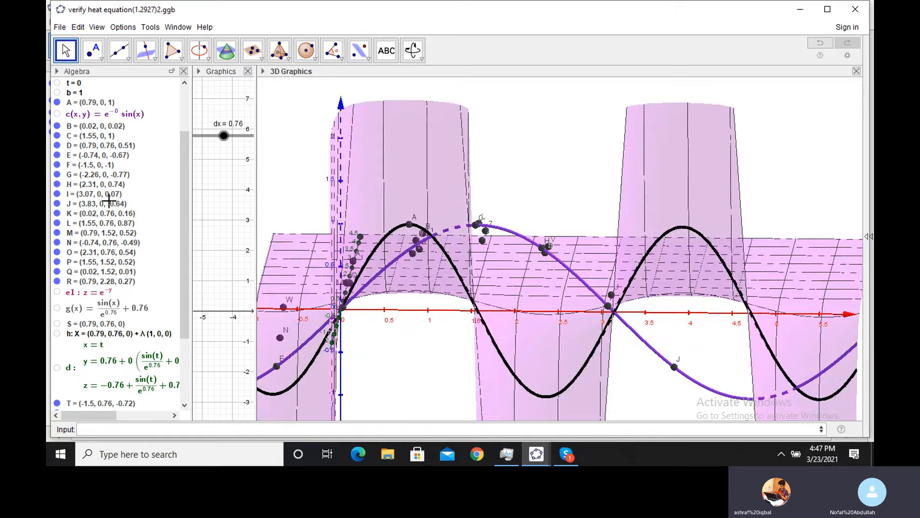
Check the definition of point B in the object list, leaving it as it is.
{"action": "left_click", "coordinate": [114, 127]}
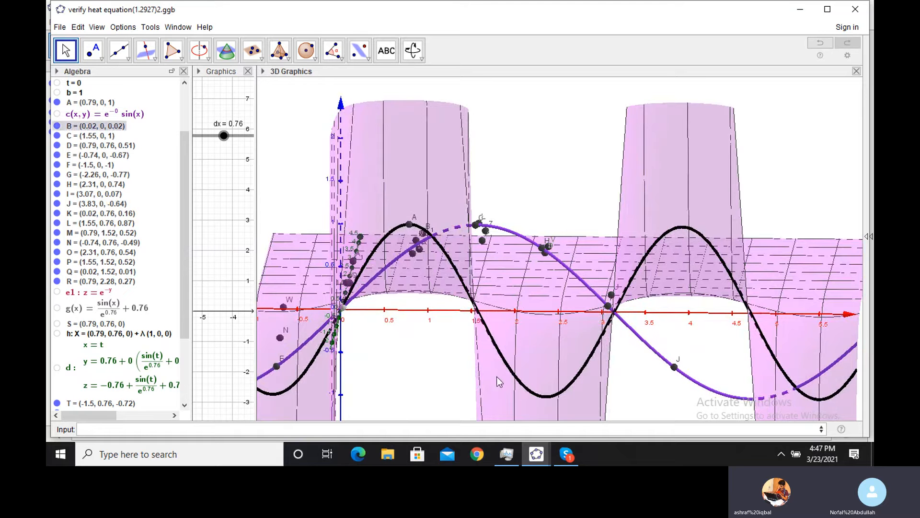
{"action": "double_click", "coordinate": [96, 128]}
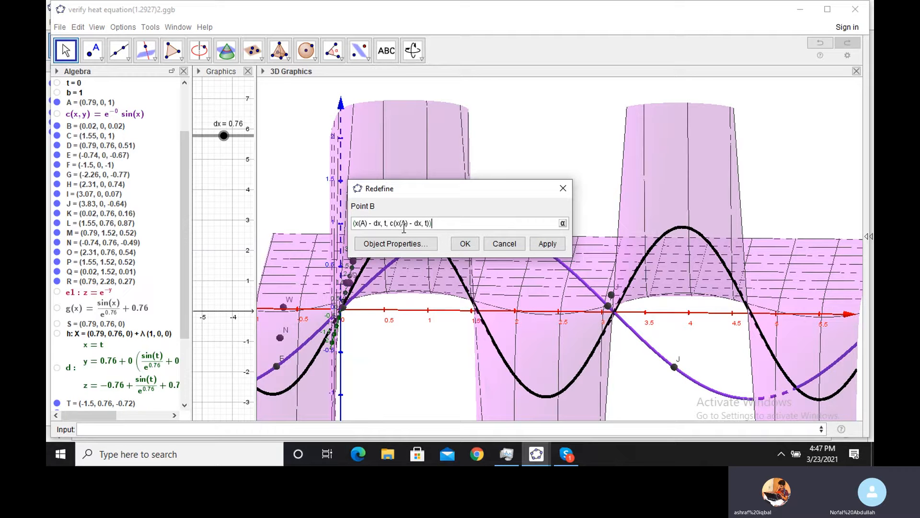
{"action": "left_click", "coordinate": [515, 243]}
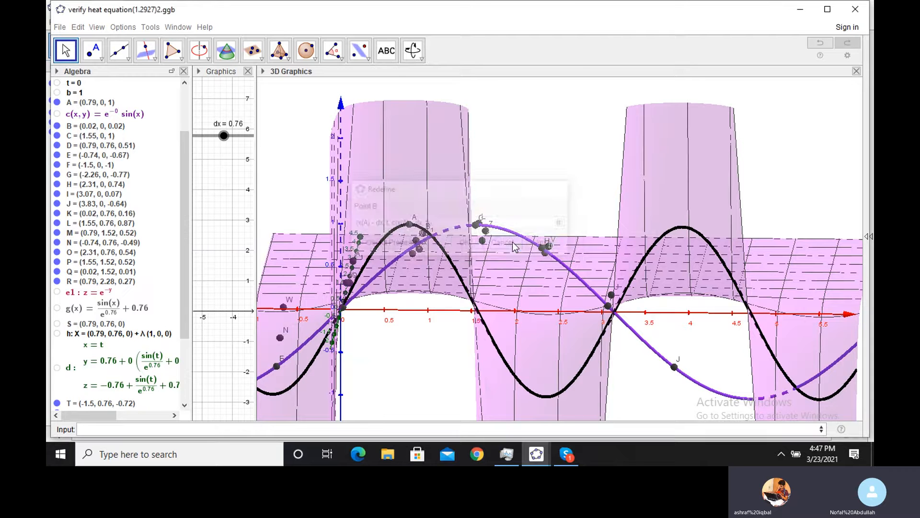
Change the exponent in function c to -4t, making its definition e^(-4t) sin(x).
{"action": "double_click", "coordinate": [105, 115]}
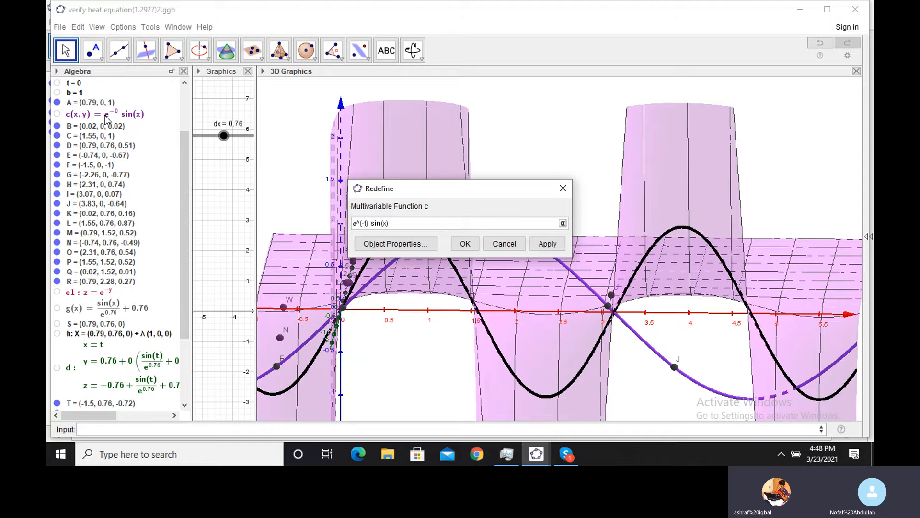
{"action": "type", "text": "4"}
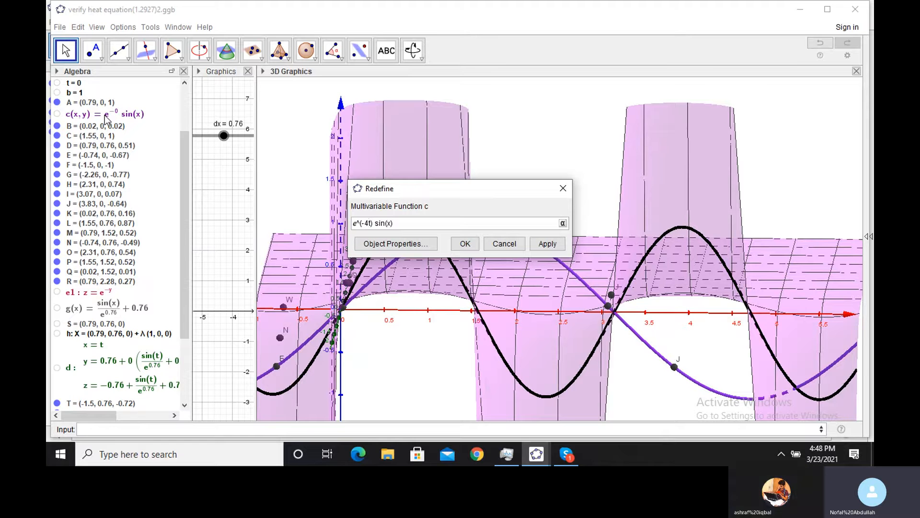
{"action": "key", "text": "Right"}
{"action": "key", "text": "Right"}
{"action": "left_click", "coordinate": [550, 244]}
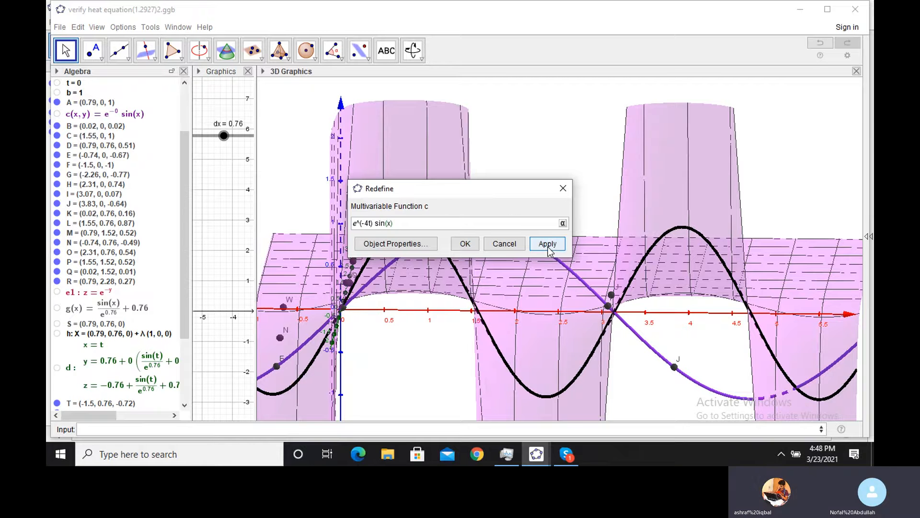
Apply the -4t exponent to function c and change its sine argument to 2x, making it e^(-4t) sin(2x).
{"action": "left_click", "coordinate": [550, 249]}
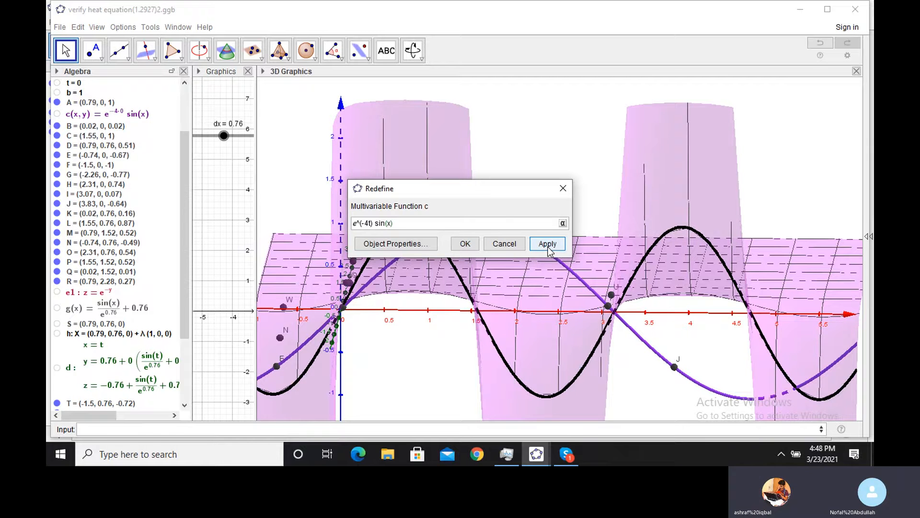
{"action": "left_click", "coordinate": [503, 246]}
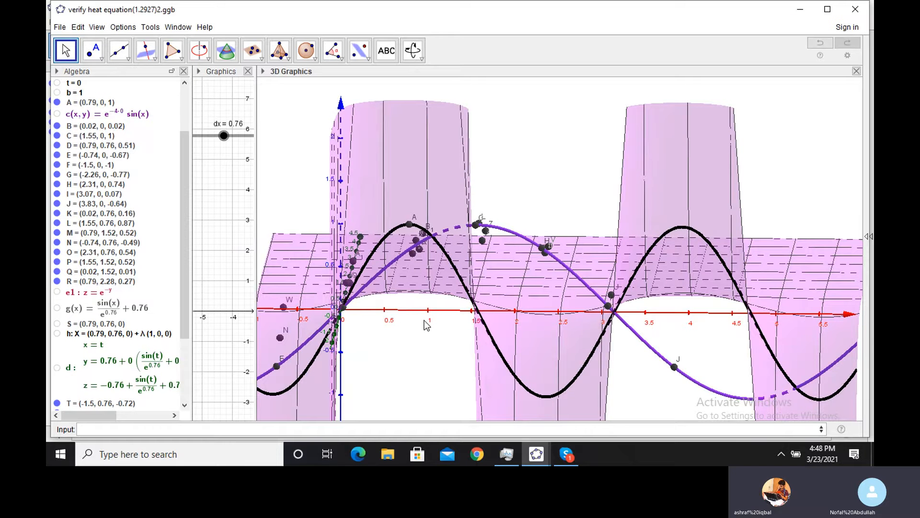
{"action": "left_click_drag", "start_coordinate": [422, 320], "coordinate": [425, 321]}
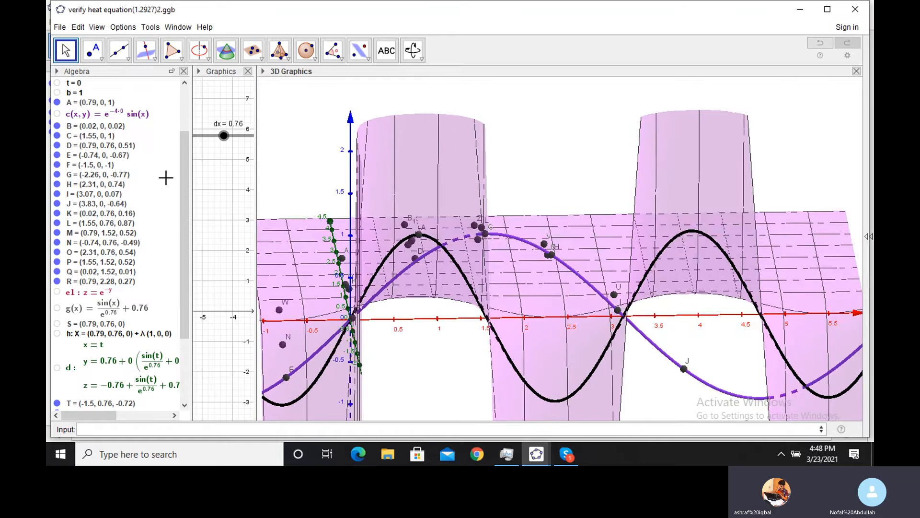
{"action": "double_click", "coordinate": [105, 118]}
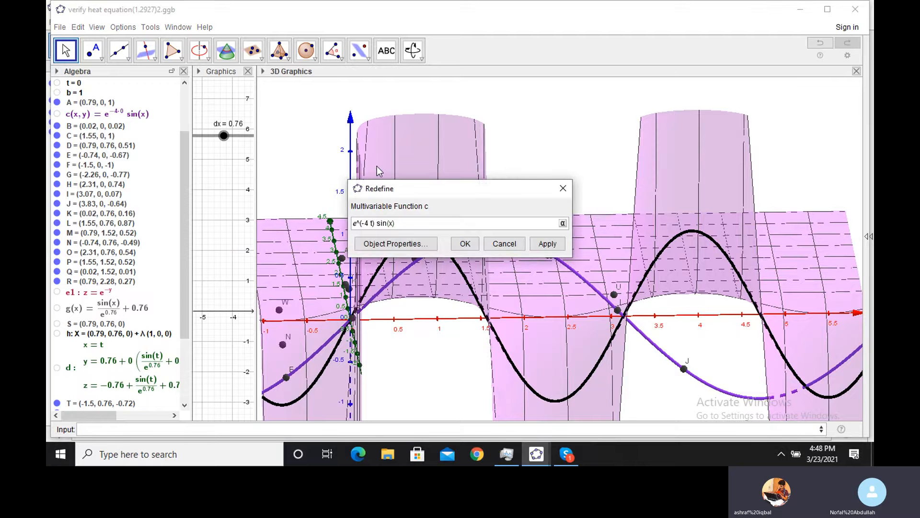
{"action": "key", "text": "Right"}
{"action": "type", "text": "2"}
{"action": "key", "text": "Return"}
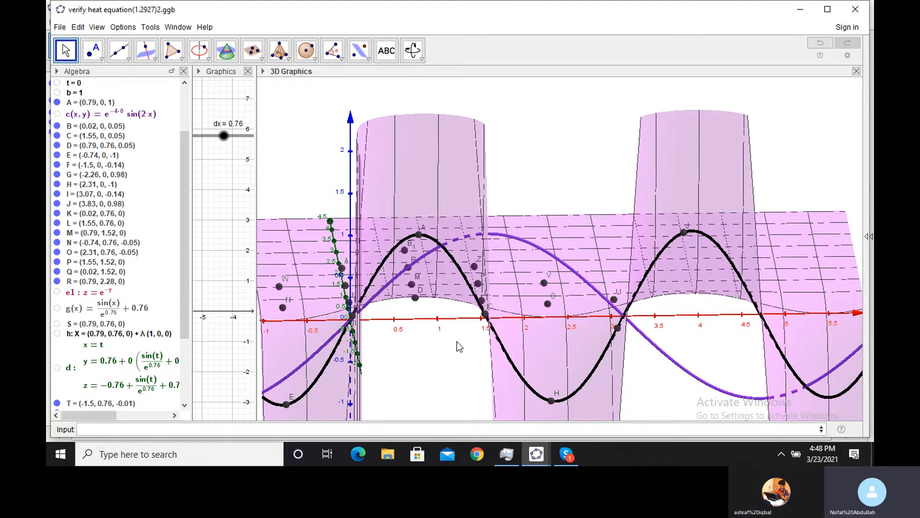
Check how the points lie along the black curve and inspect point B's definition in its object properties.
{"action": "left_click_drag", "start_coordinate": [457, 341], "coordinate": [460, 342]}
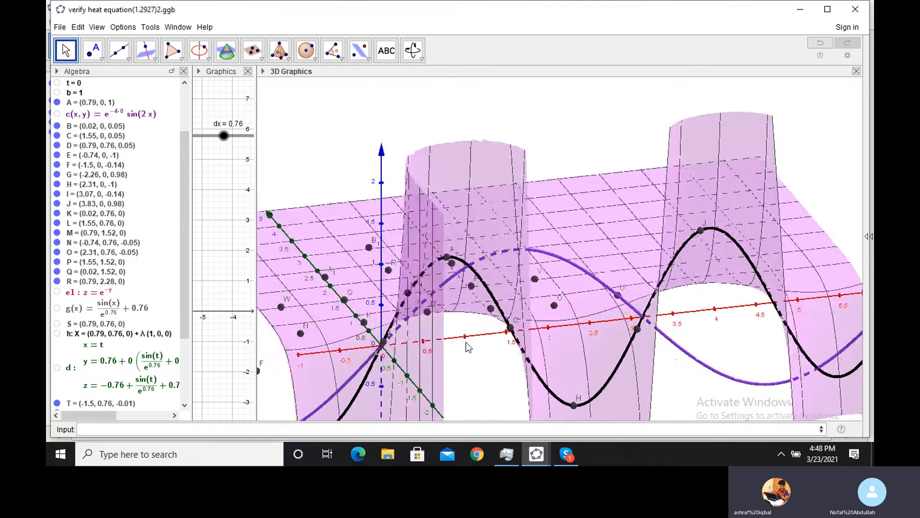
{"action": "left_click", "coordinate": [452, 342]}
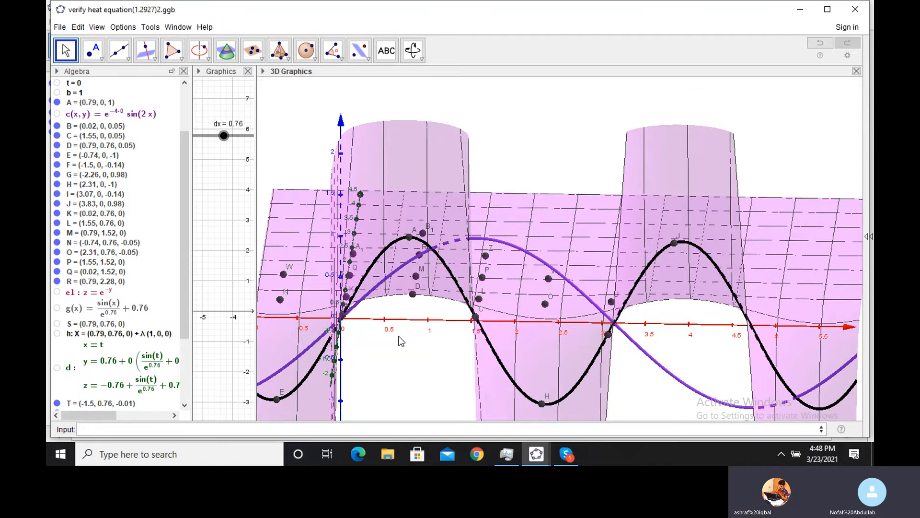
{"action": "mouse_move", "coordinate": [401, 341]}
{"action": "left_mouse_down"}
{"action": "mouse_move", "coordinate": [404, 324]}
{"action": "mouse_move", "coordinate": [416, 326]}
{"action": "mouse_move", "coordinate": [397, 329]}
{"action": "mouse_move", "coordinate": [404, 335]}
{"action": "mouse_move", "coordinate": [448, 334]}
{"action": "mouse_move", "coordinate": [465, 321]}
{"action": "mouse_move", "coordinate": [440, 333]}
{"action": "mouse_move", "coordinate": [407, 330]}
{"action": "left_mouse_up"}
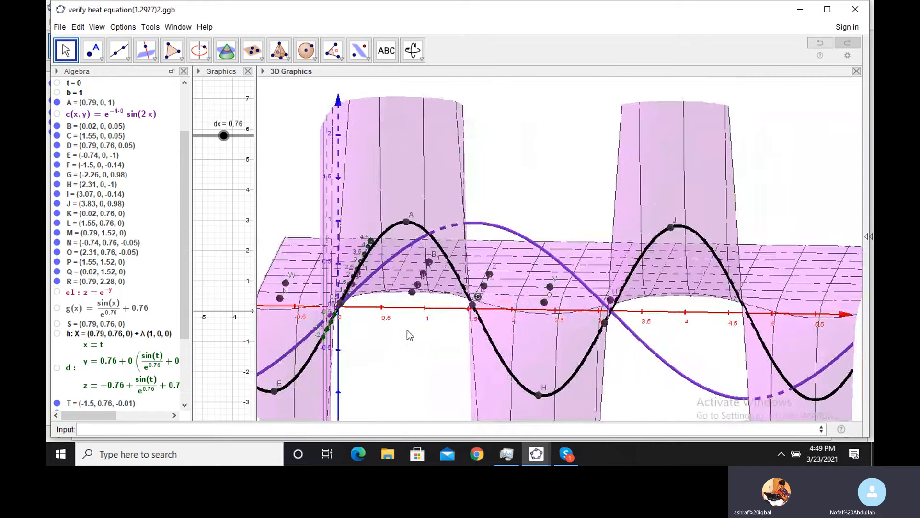
{"action": "left_click", "coordinate": [473, 305]}
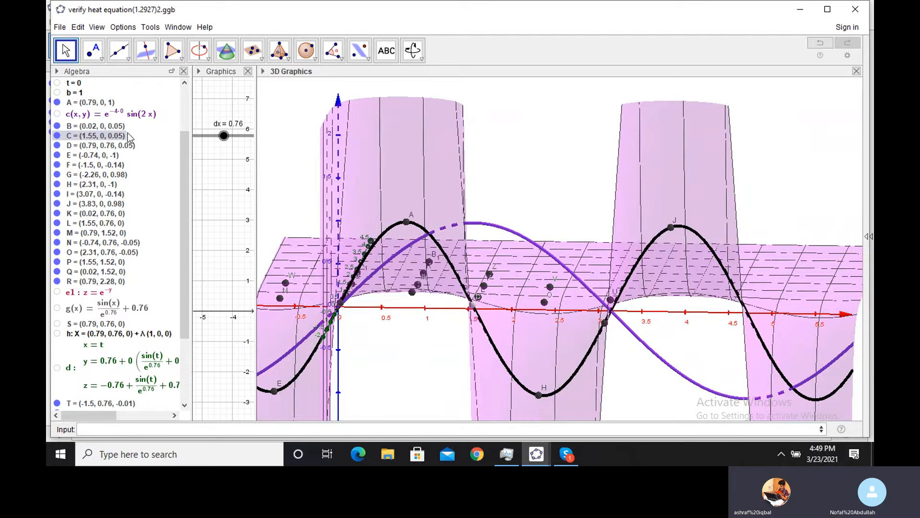
{"action": "left_click", "coordinate": [112, 126]}
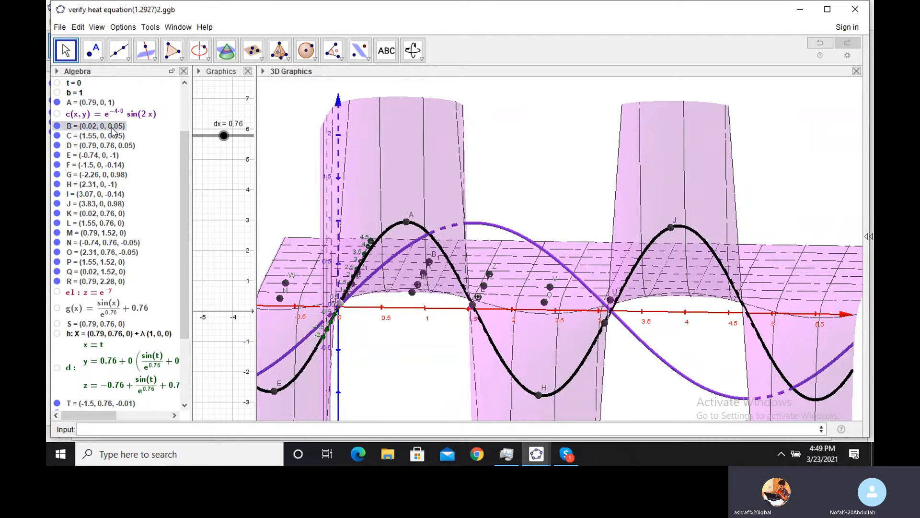
{"action": "right_click", "coordinate": [339, 303]}
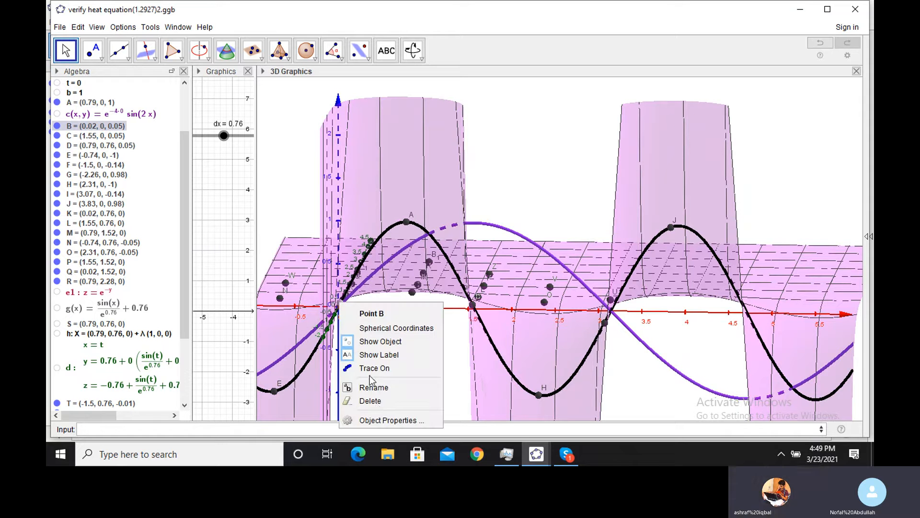
{"action": "left_click", "coordinate": [379, 419]}
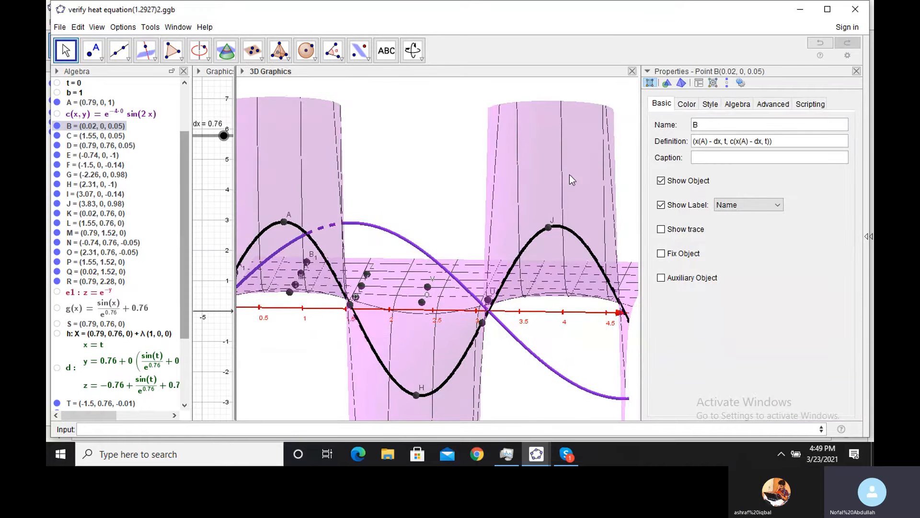
{"action": "left_click", "coordinate": [857, 71]}
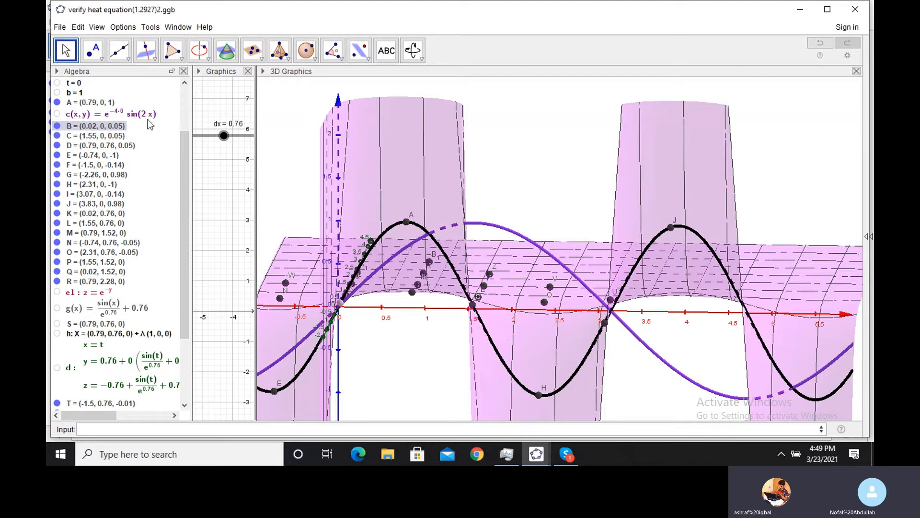
Review the definitions of point B and function c, leaving both as they are.
{"action": "double_click", "coordinate": [98, 127]}
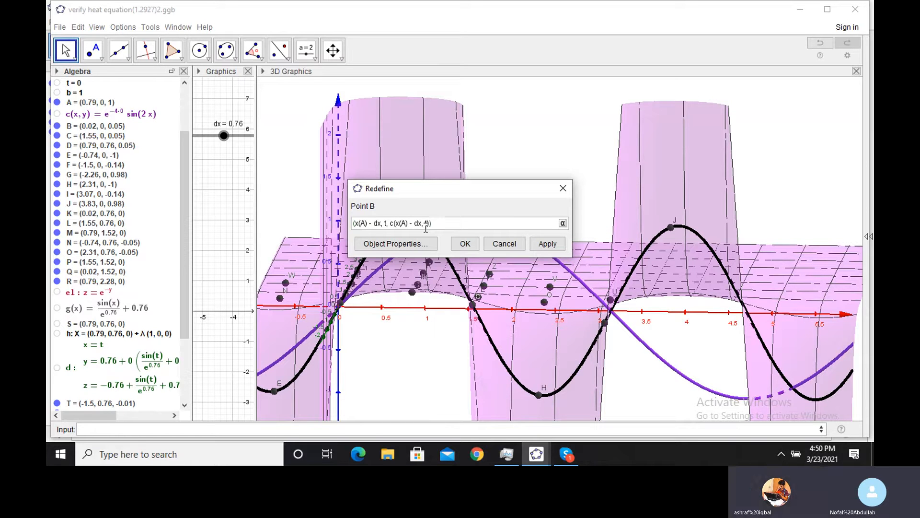
{"action": "left_click", "coordinate": [505, 244]}
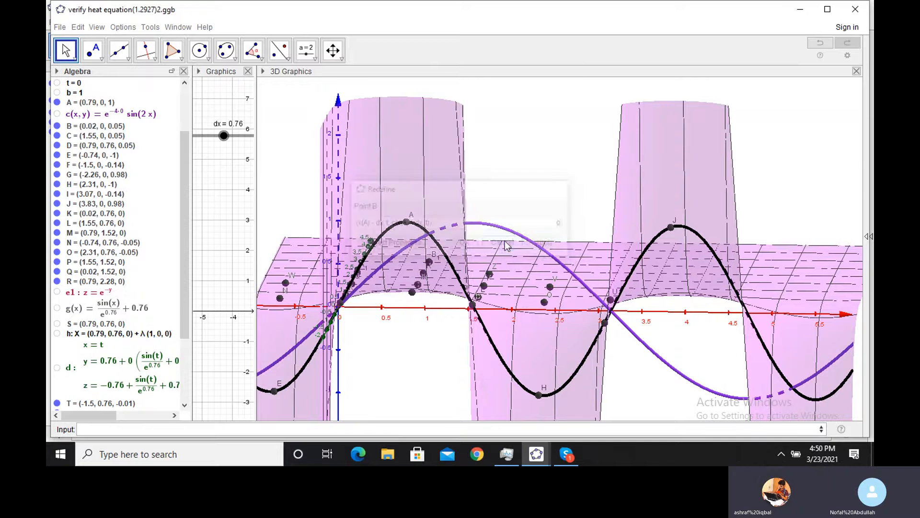
{"action": "double_click", "coordinate": [134, 120]}
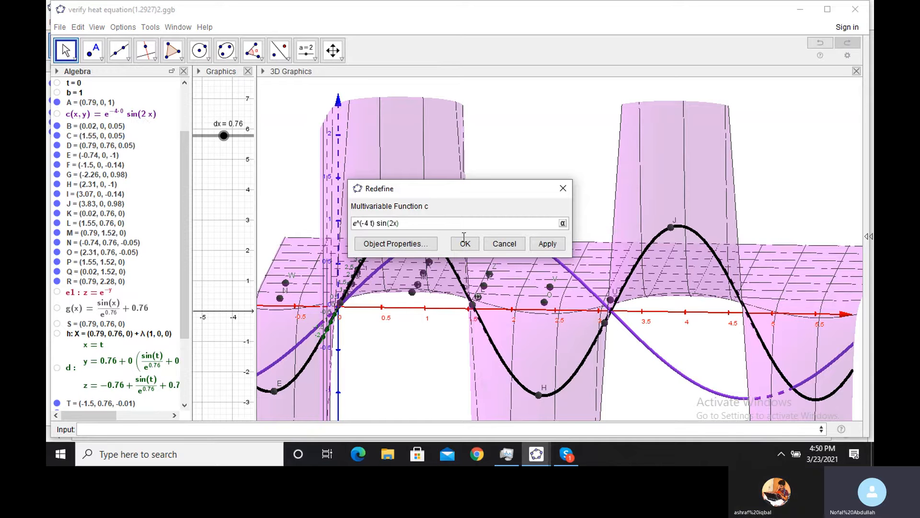
{"action": "left_click", "coordinate": [503, 244]}
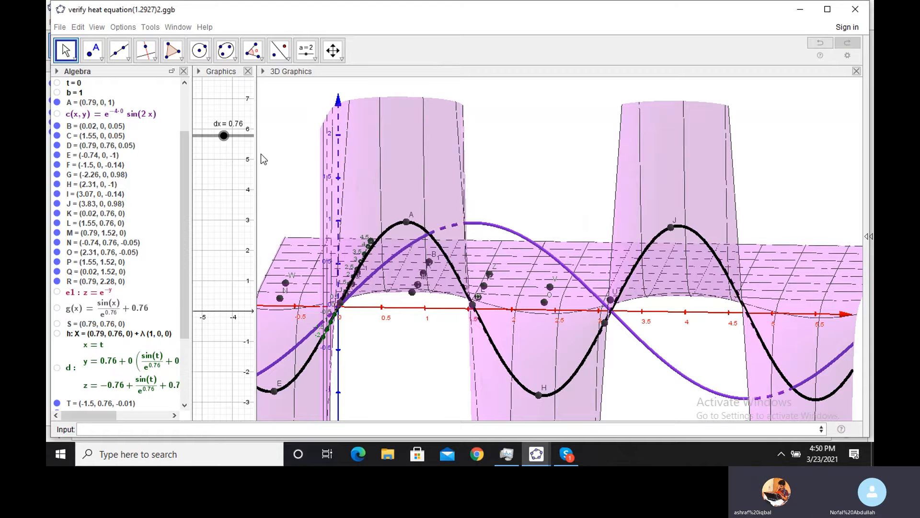
Hide the purple sine curve a in the 3D view.
{"action": "left_click", "coordinate": [437, 331]}
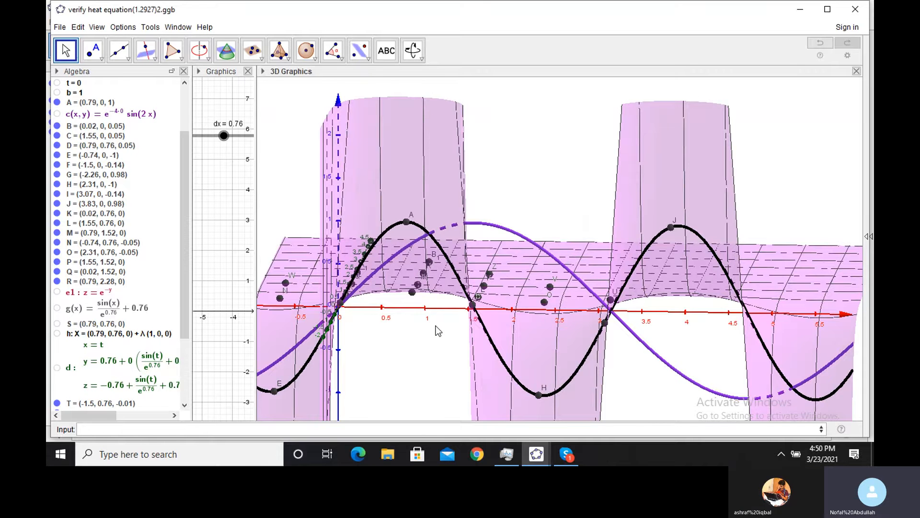
{"action": "left_click_drag", "start_coordinate": [436, 325], "coordinate": [448, 327]}
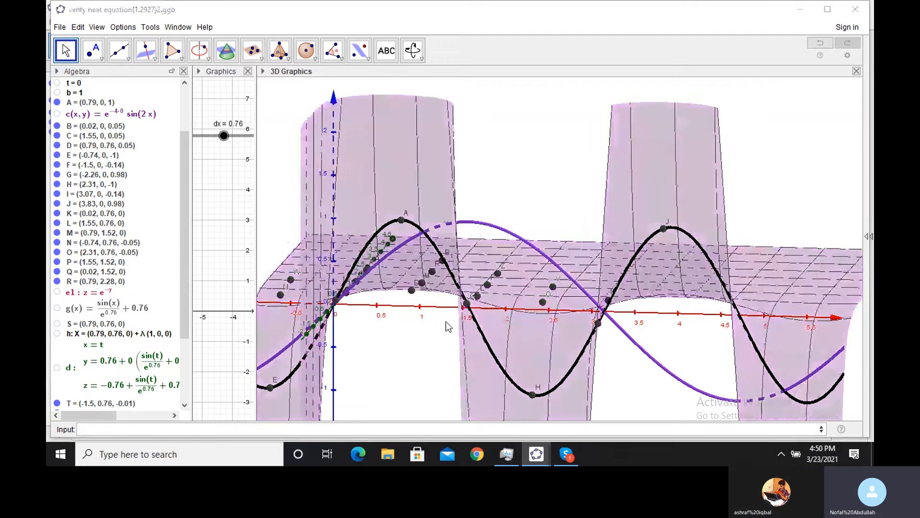
{"action": "left_click", "coordinate": [496, 247]}
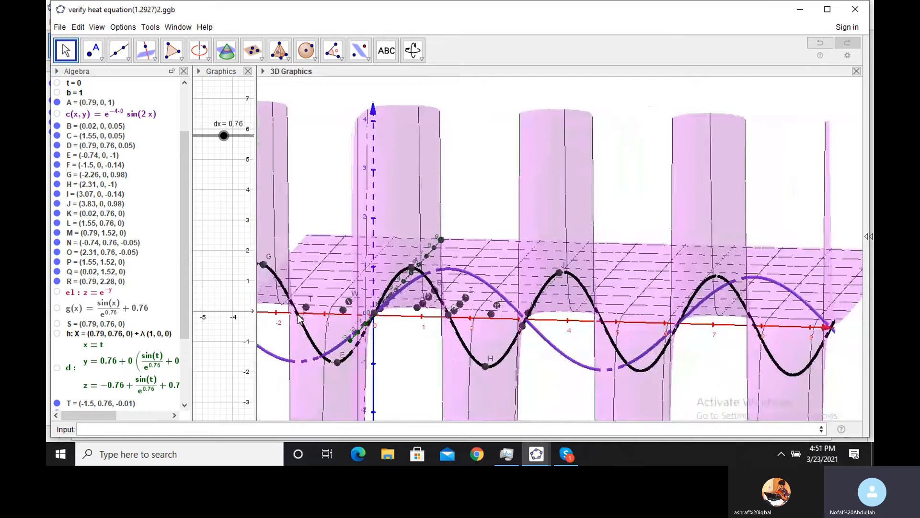
{"action": "left_click_drag", "start_coordinate": [256, 314], "coordinate": [426, 385]}
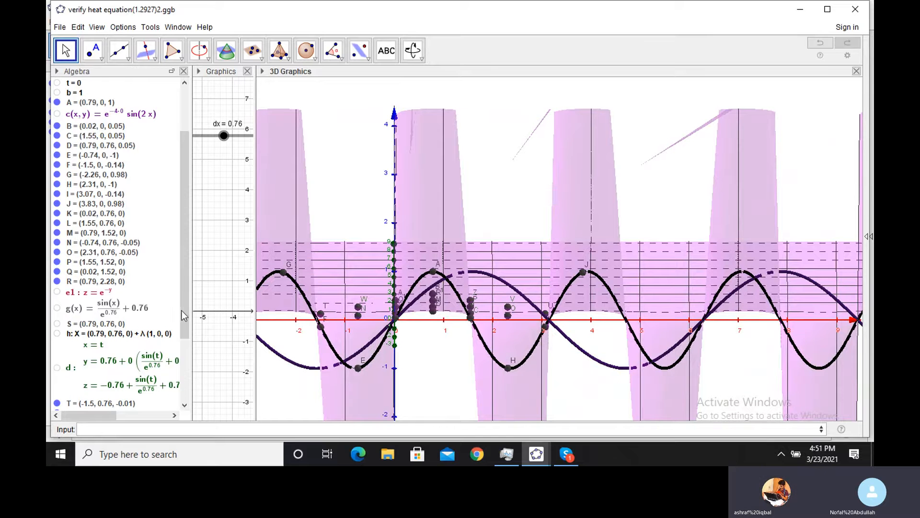
{"action": "left_click_drag", "start_coordinate": [181, 312], "coordinate": [185, 381]}
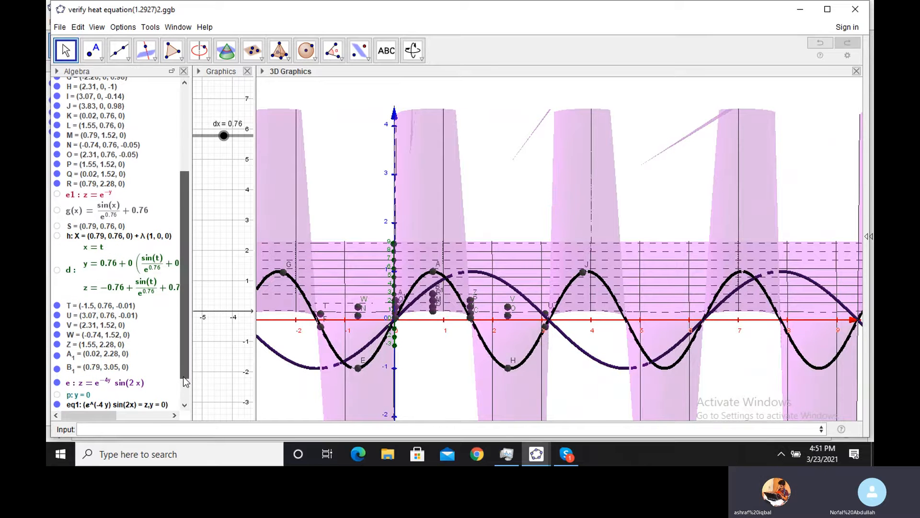
{"action": "left_click_drag", "start_coordinate": [179, 270], "coordinate": [185, 165]}
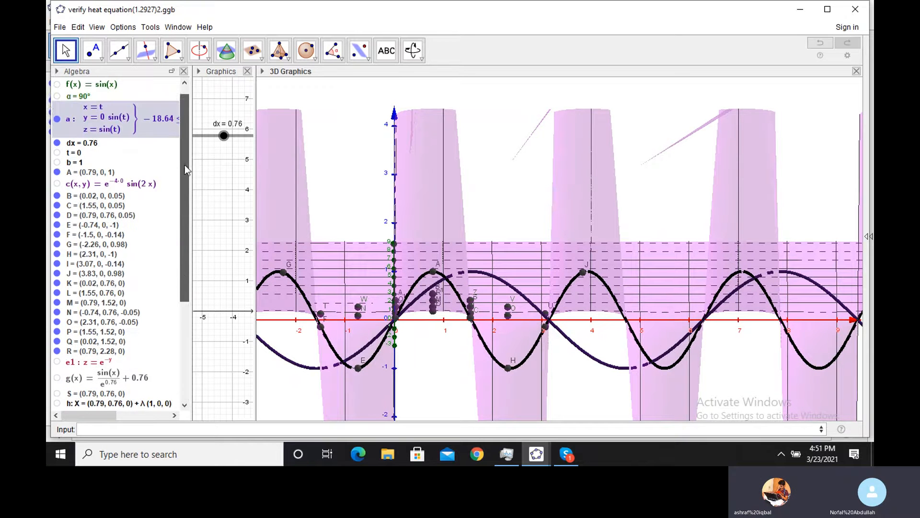
{"action": "left_click", "coordinate": [57, 119]}
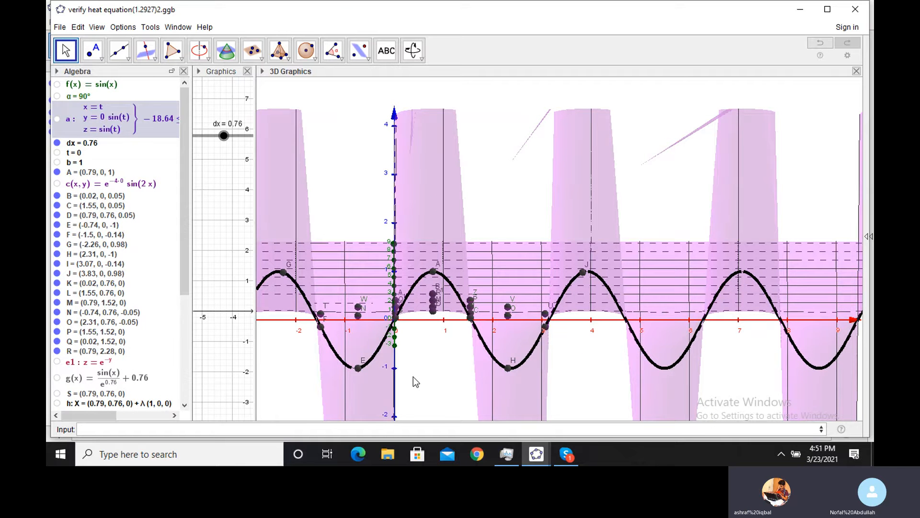
Examine the surface, black curve and points from the front and along the y-axis in the 3D view.
{"action": "left_click_drag", "start_coordinate": [415, 380], "coordinate": [417, 383]}
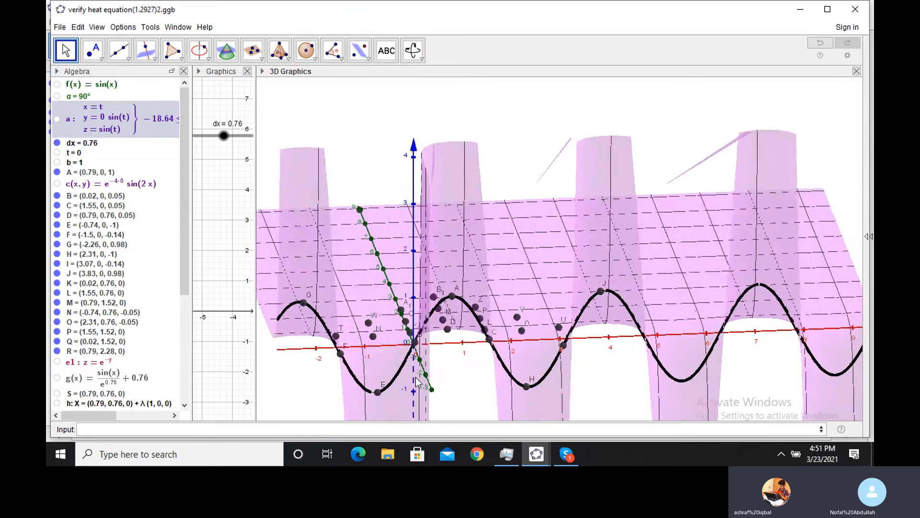
{"action": "left_click_drag", "start_coordinate": [416, 382], "coordinate": [648, 351]}
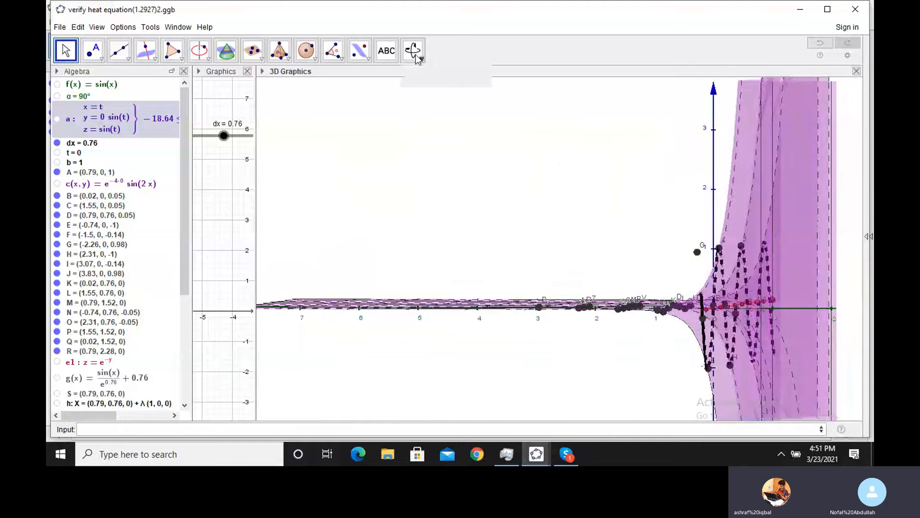
{"action": "left_click", "coordinate": [416, 58]}
{"action": "left_click", "coordinate": [416, 62]}
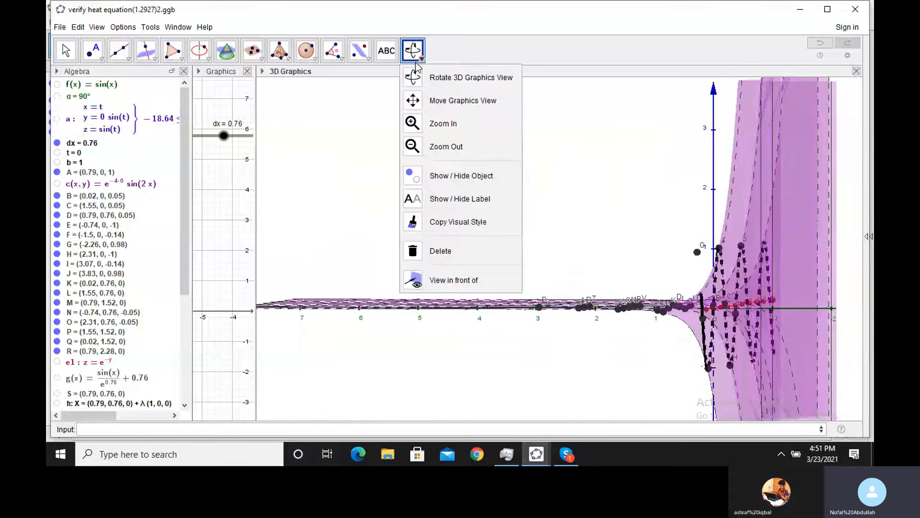
{"action": "left_click", "coordinate": [416, 62]}
{"action": "left_click", "coordinate": [416, 64]}
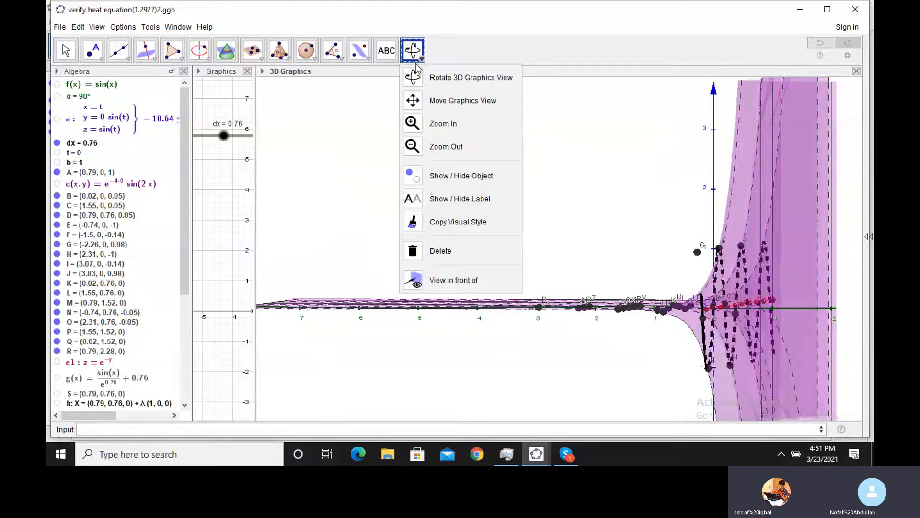
{"action": "left_click", "coordinate": [418, 101]}
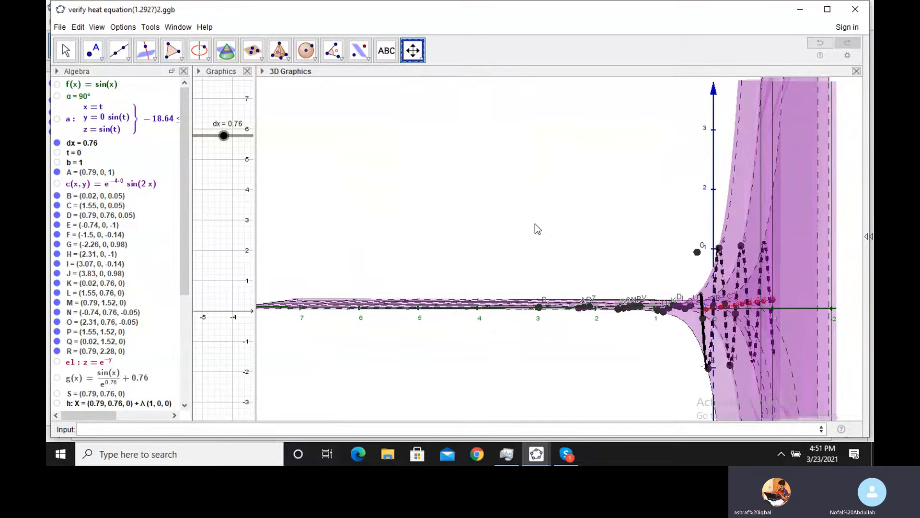
{"action": "left_click_drag", "start_coordinate": [524, 225], "coordinate": [512, 222]}
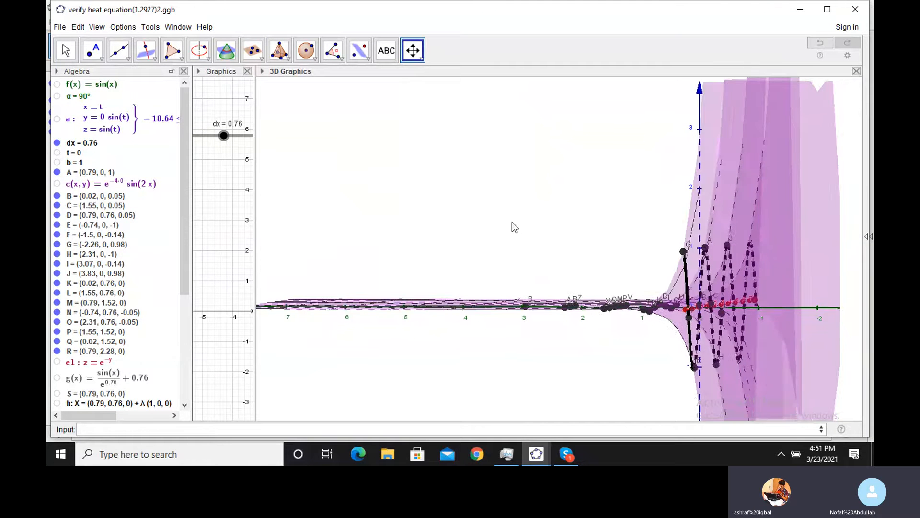
{"action": "left_click", "coordinate": [64, 52]}
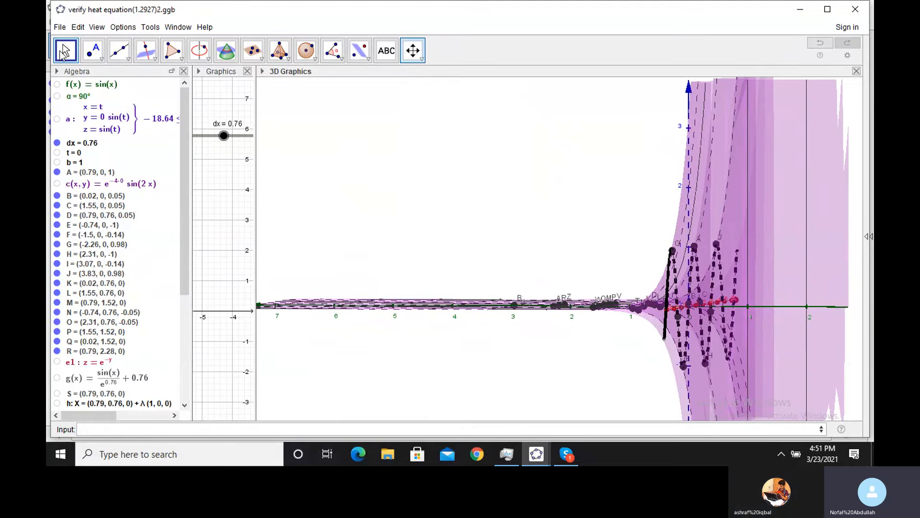
{"action": "left_click_drag", "start_coordinate": [553, 271], "coordinate": [544, 271]}
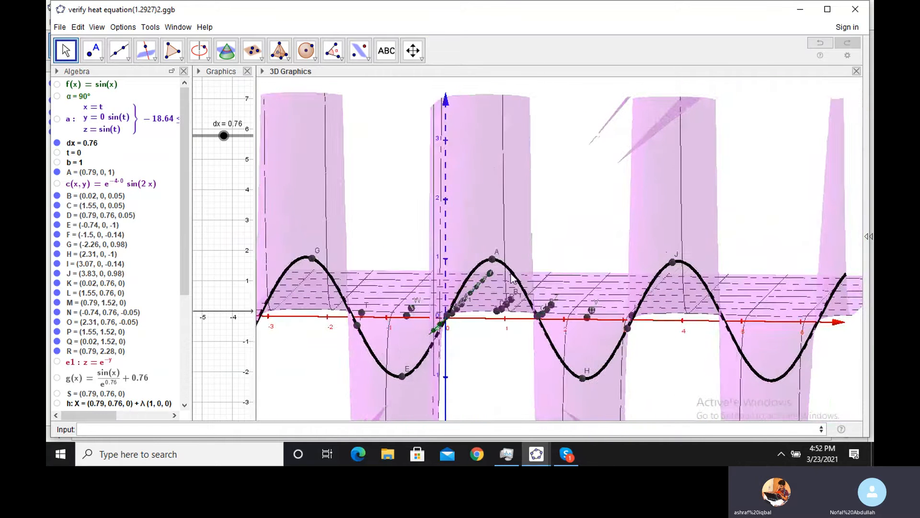
{"action": "left_click_drag", "start_coordinate": [510, 277], "coordinate": [467, 266]}
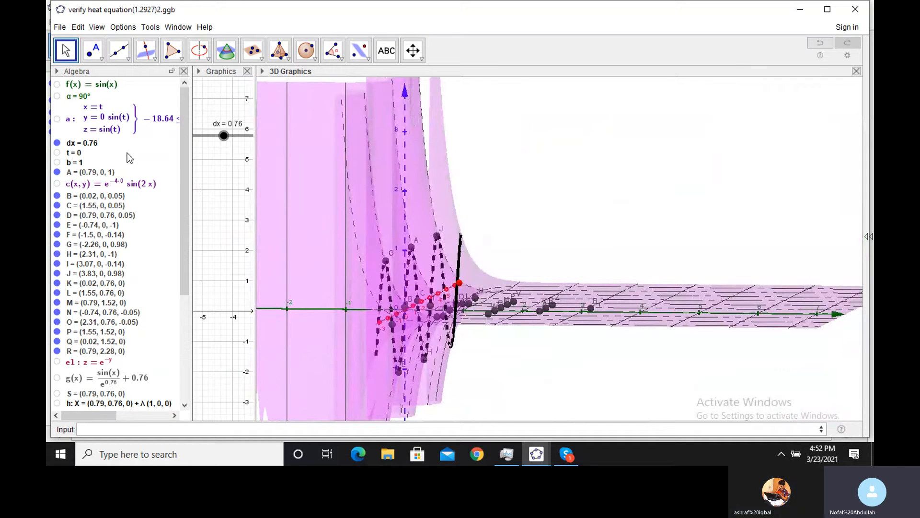
Show the slider for t in the graphics view and set t to -1.6.
{"action": "left_click", "coordinate": [56, 154]}
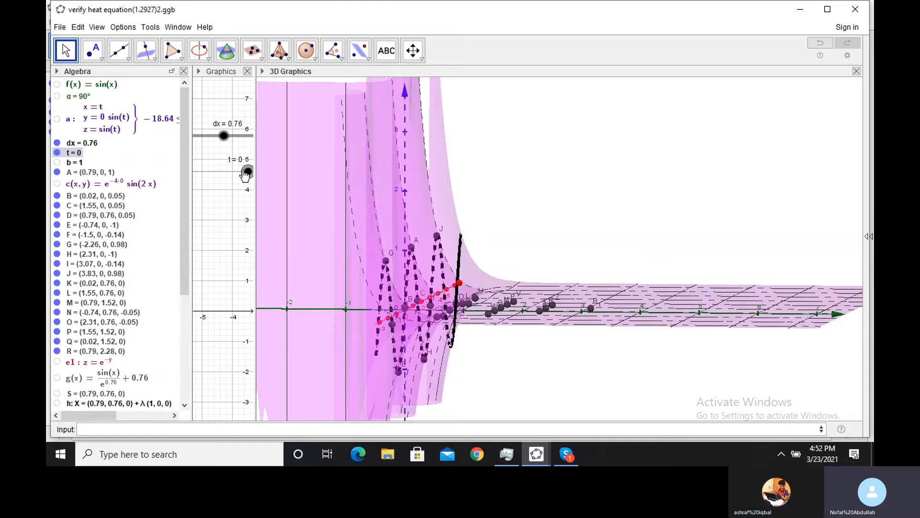
{"action": "left_click_drag", "start_coordinate": [247, 172], "coordinate": [229, 171]}
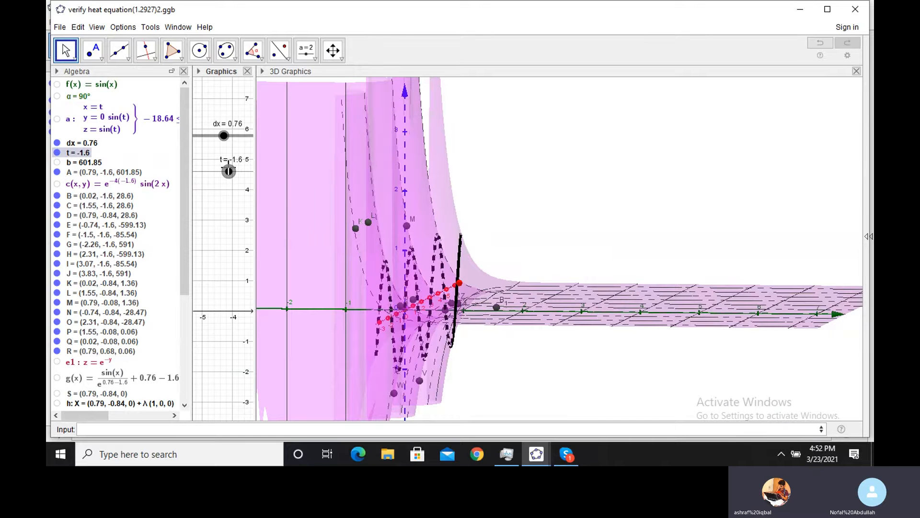
Copy the full value 0.76163 from dx's definition, leaving the definition of b as it is.
{"action": "left_click", "coordinate": [93, 144]}
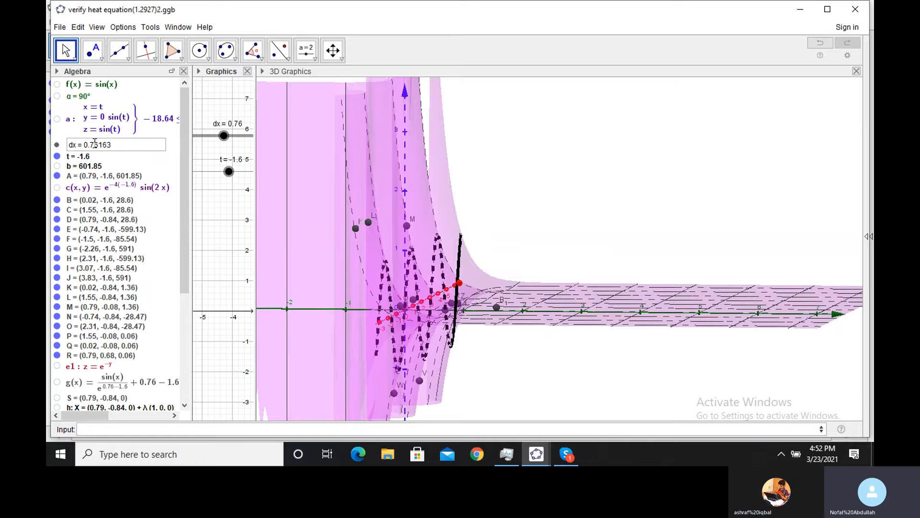
{"action": "left_click", "coordinate": [124, 145]}
{"action": "key", "text": "shift+Left"}
{"action": "key", "text": "shift+Left"}
{"action": "key", "text": "shift+Left"}
{"action": "key", "text": "shift+Left"}
{"action": "key", "text": "shift+Left"}
{"action": "key", "text": "shift+Left"}
{"action": "key", "text": "shift+Left"}
{"action": "key", "text": "shift+Left"}
{"action": "key", "text": "shift+Left"}
{"action": "key", "text": "shift+Left"}
{"action": "key", "text": "shift+Left"}
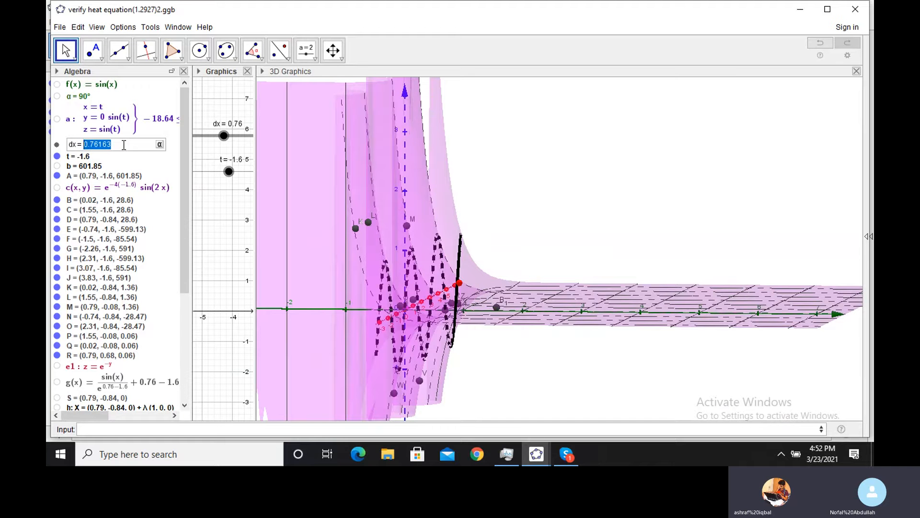
{"action": "double_click", "coordinate": [90, 165]}
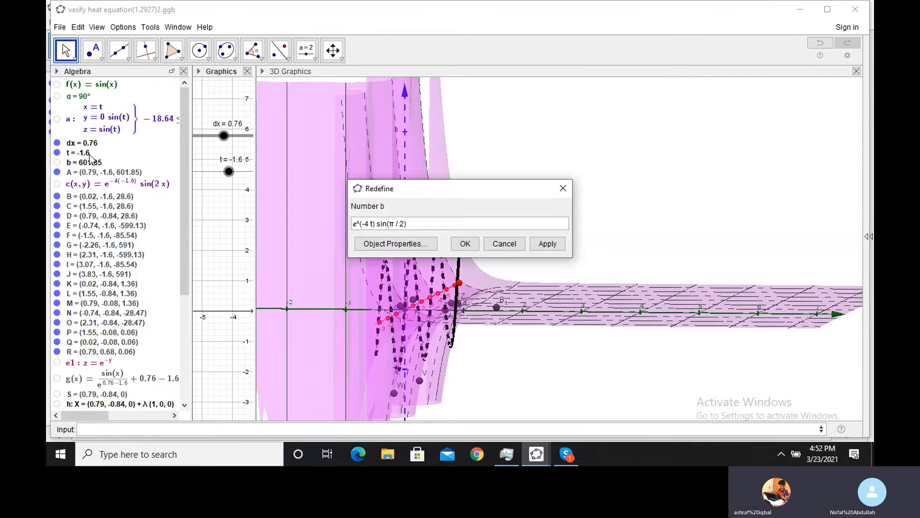
{"action": "left_click", "coordinate": [508, 244]}
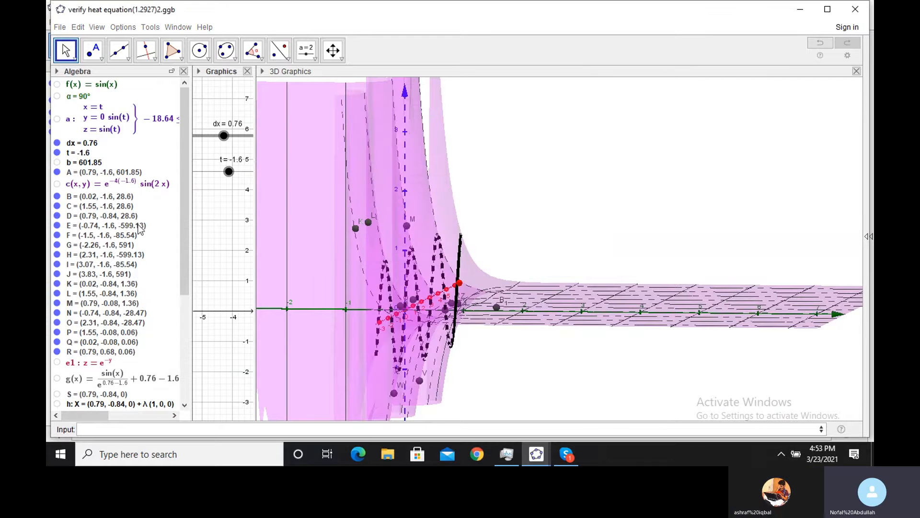
Set t to -0.76163.
{"action": "double_click", "coordinate": [87, 153]}
{"action": "left_click", "coordinate": [100, 155]}
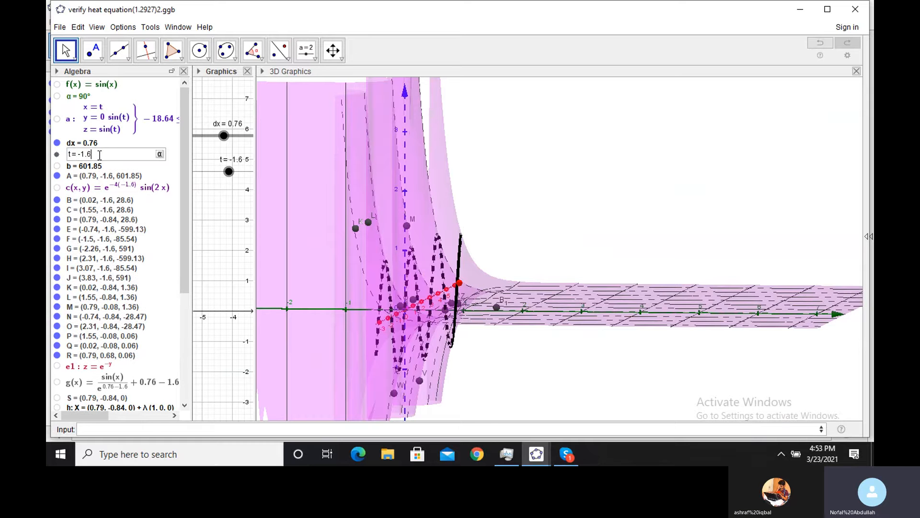
{"action": "key", "text": "BackSpace"}
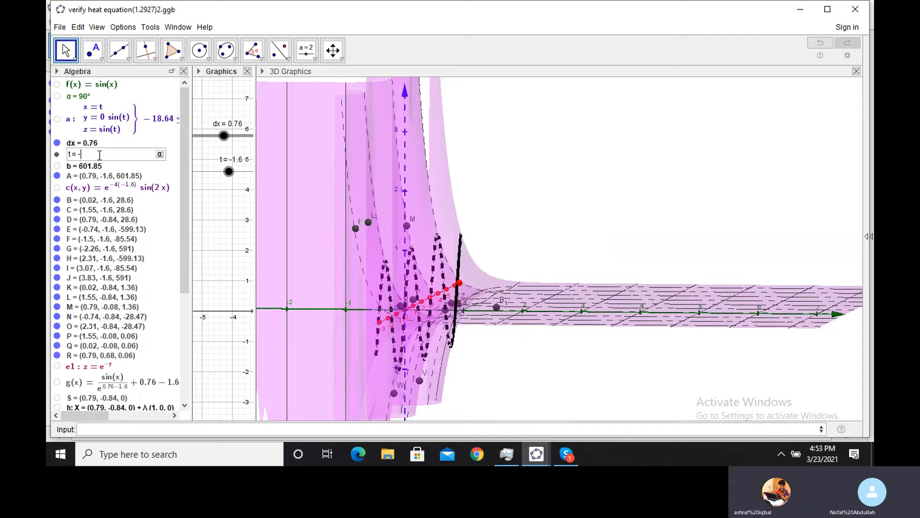
{"action": "type", "text": "0.76163"}
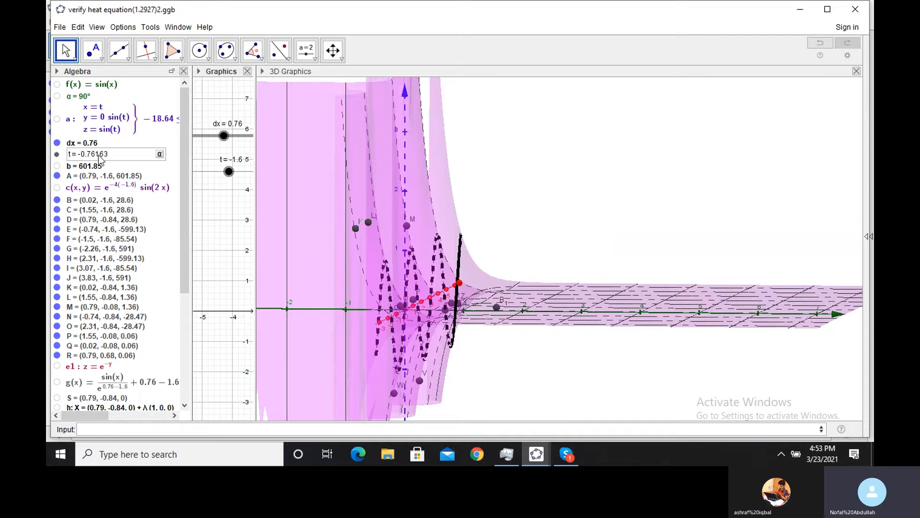
{"action": "key", "text": "Return"}
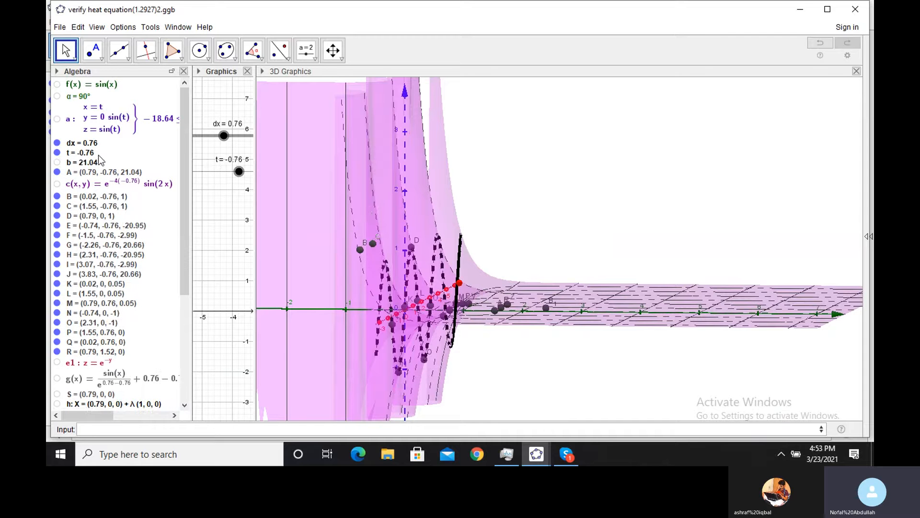
Examine from several angles how the points lie relative to the black curve and the surface in the 3D view.
{"action": "left_click", "coordinate": [488, 335]}
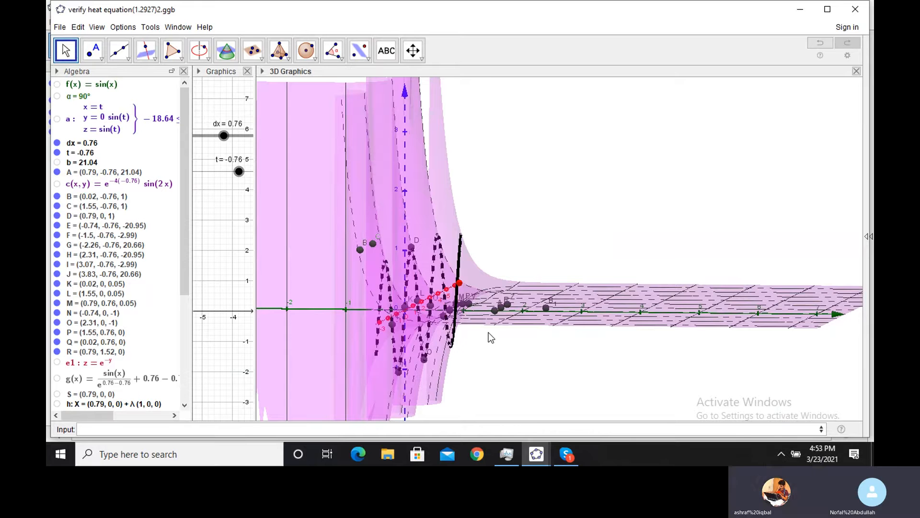
{"action": "scroll", "coordinate": [489, 333], "scroll_direction": "up", "scroll_amount": 2}
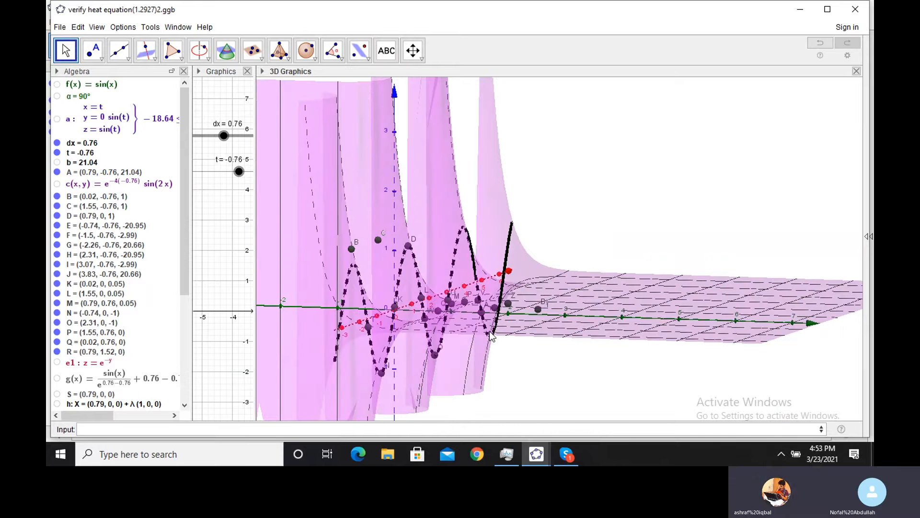
{"action": "left_click_drag", "start_coordinate": [489, 331], "coordinate": [423, 329]}
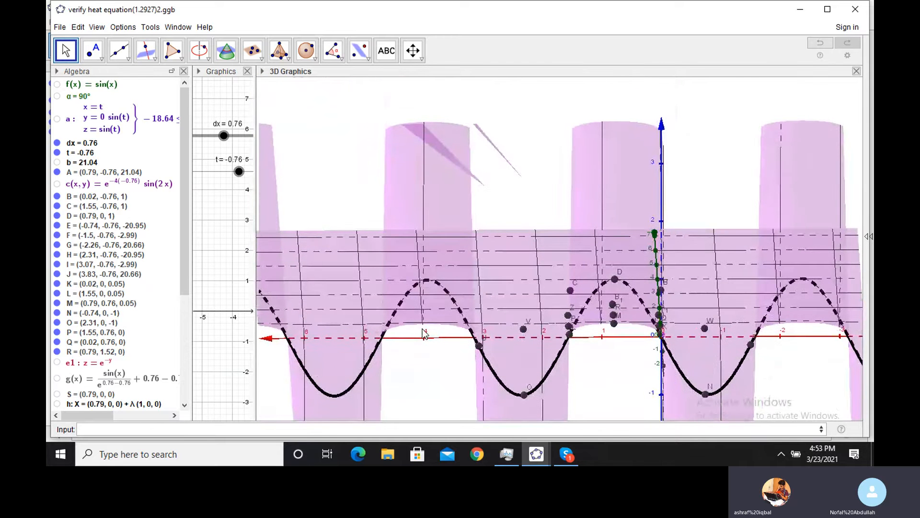
{"action": "left_click_drag", "start_coordinate": [423, 326], "coordinate": [424, 334]}
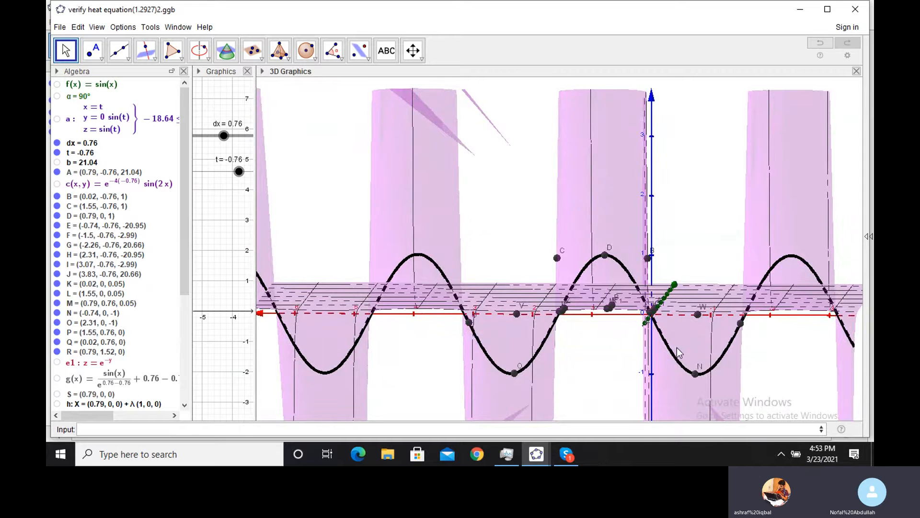
{"action": "left_click_drag", "start_coordinate": [678, 347], "coordinate": [661, 342]}
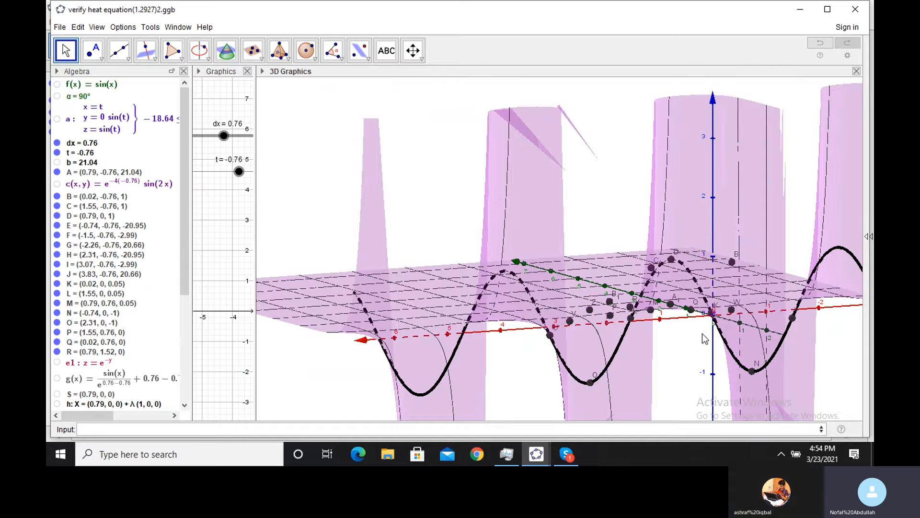
{"action": "left_click_drag", "start_coordinate": [696, 338], "coordinate": [726, 333]}
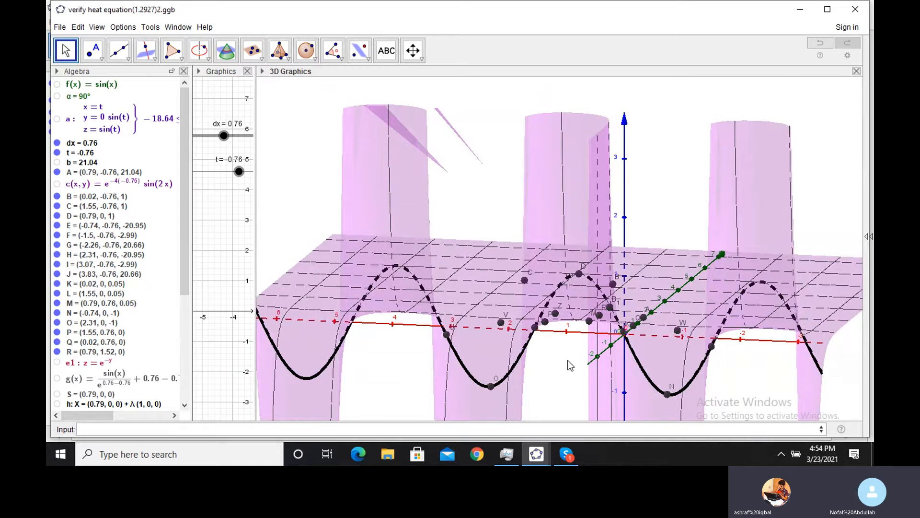
{"action": "left_click_drag", "start_coordinate": [570, 360], "coordinate": [571, 360]}
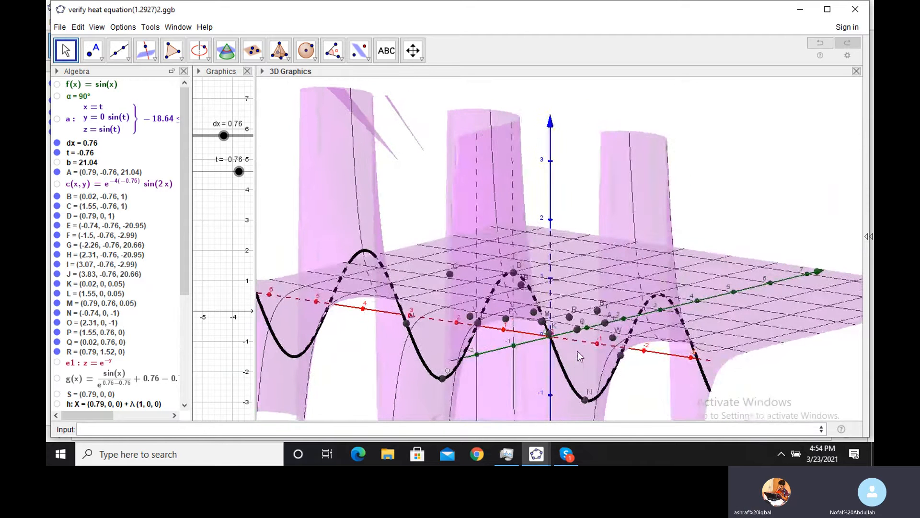
{"action": "left_click_drag", "start_coordinate": [577, 351], "coordinate": [577, 350]}
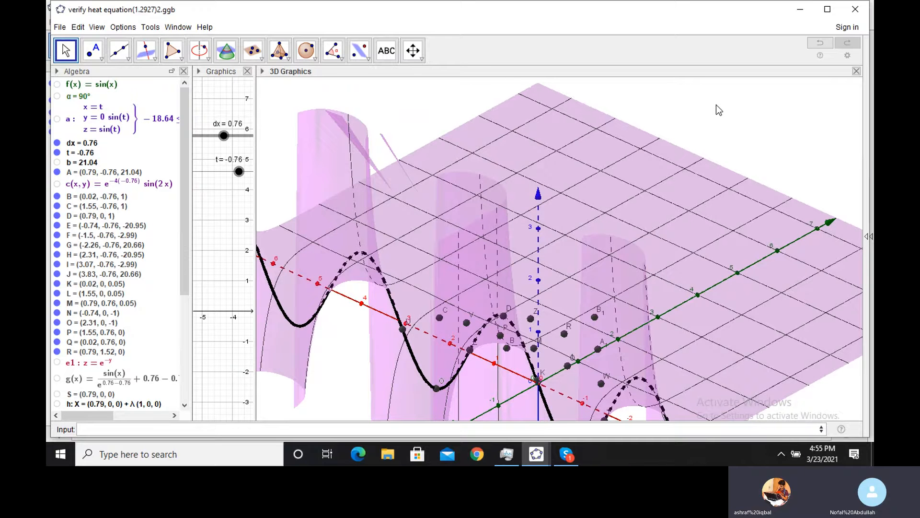
Save a copy of the model in the same folder as "verify heat equation(.76)2.ggb".
{"action": "left_click", "coordinate": [61, 28]}
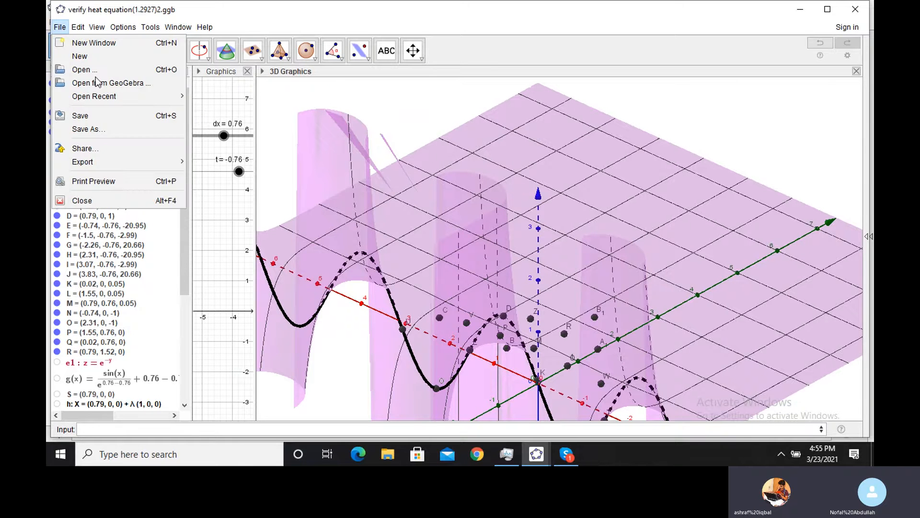
{"action": "left_click", "coordinate": [98, 130]}
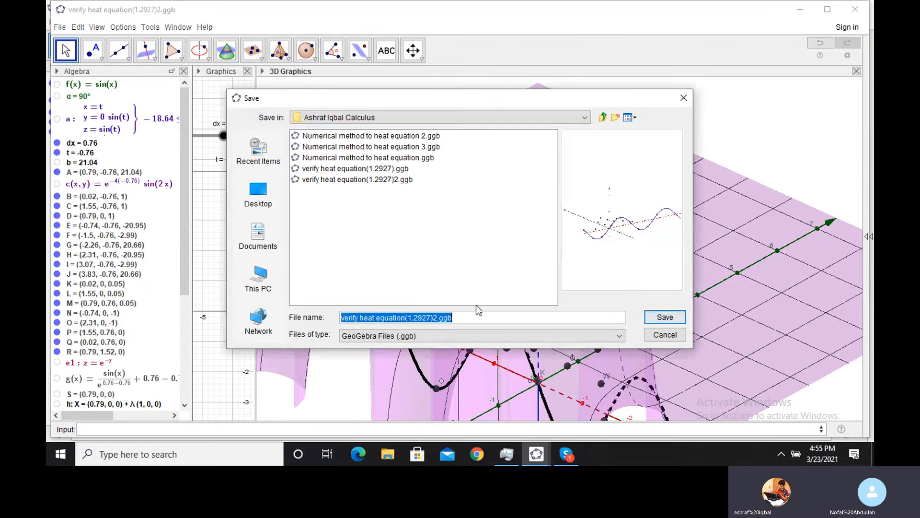
{"action": "left_click", "coordinate": [475, 317]}
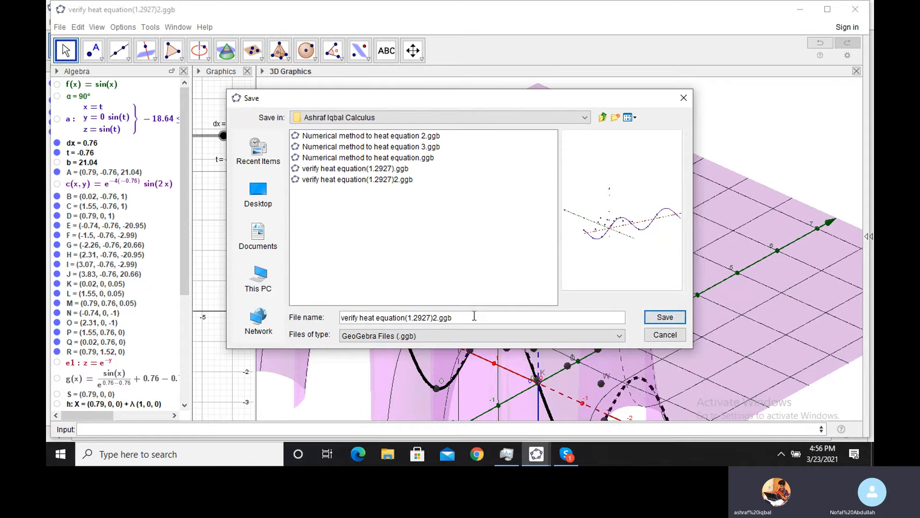
{"action": "key", "text": "BackSpace"}
{"action": "key", "text": "BackSpace"}
{"action": "key", "text": "BackSpace"}
{"action": "key", "text": "BackSpace"}
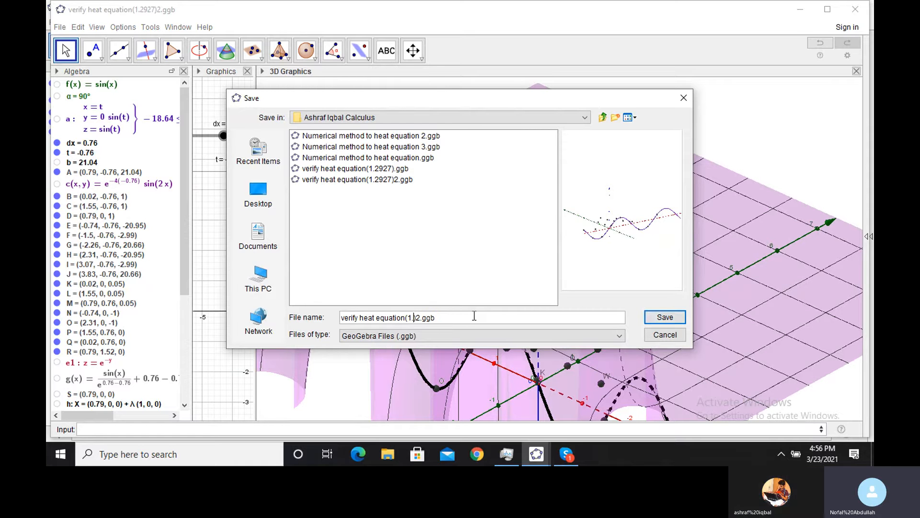
{"action": "key", "text": "BackSpace"}
{"action": "key", "text": "BackSpace"}
{"action": "key", "text": "BackSpace"}
{"action": "type", "text": ".76"}
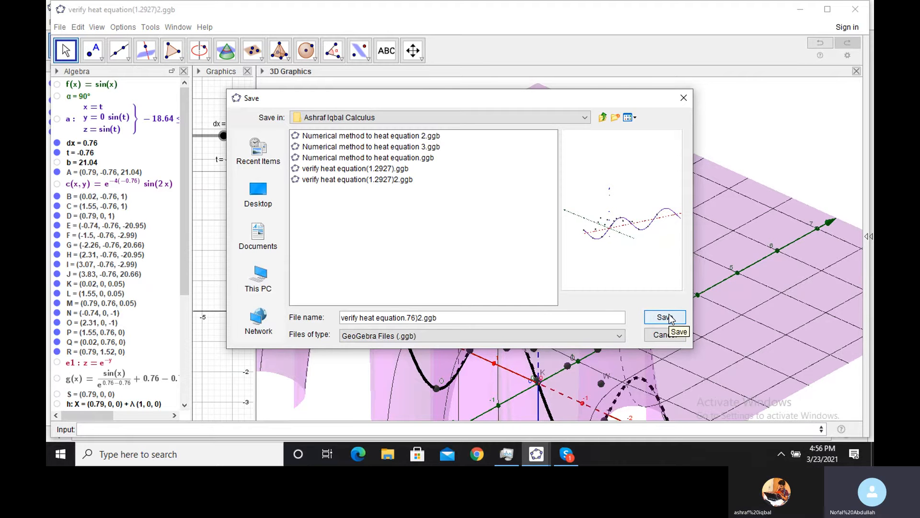
{"action": "key", "text": "Left"}
{"action": "key", "text": "Left"}
{"action": "key", "text": "Left"}
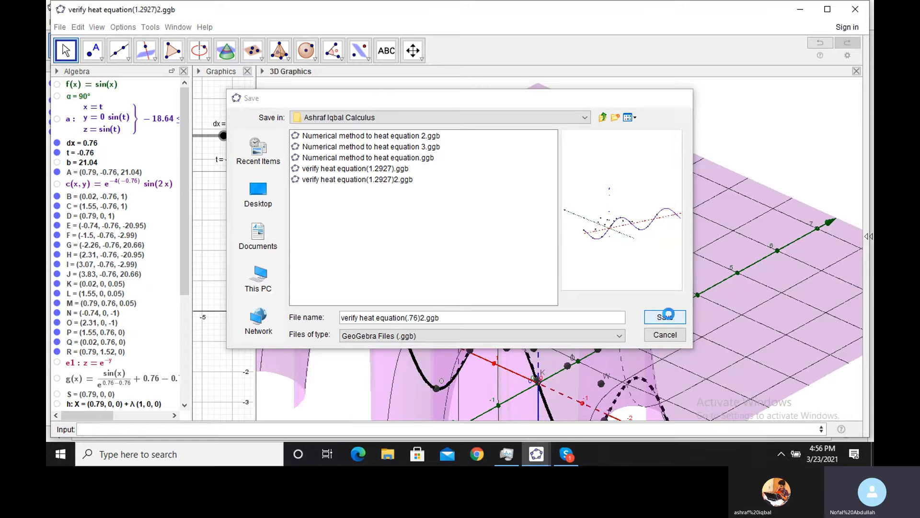
{"action": "left_click", "coordinate": [664, 317]}
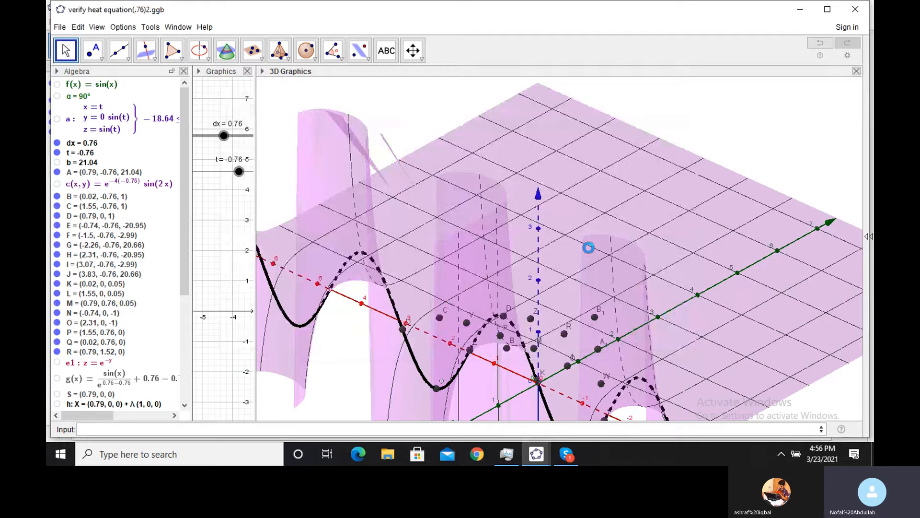
Close the saved 3D model and stop sharing the screen in the Skype call.
{"action": "left_click", "coordinate": [850, 16]}
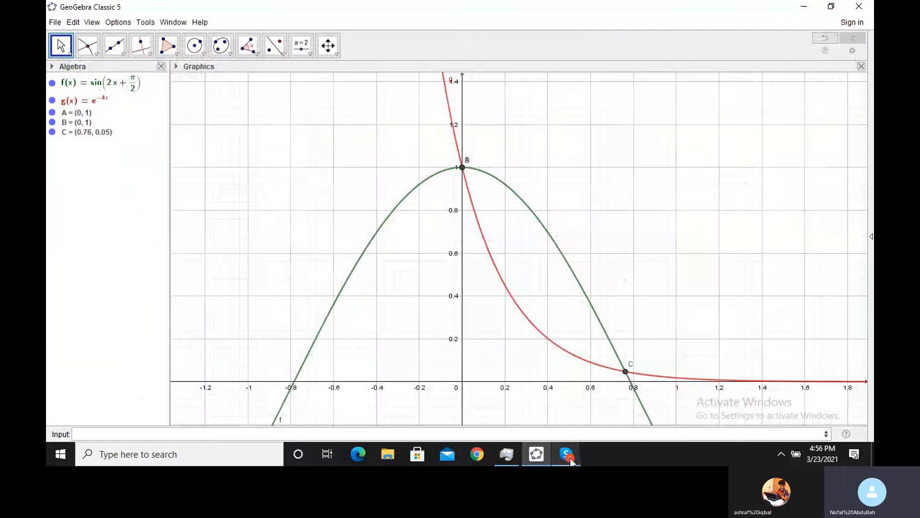
{"action": "left_click", "coordinate": [566, 454]}
{"action": "left_click", "coordinate": [691, 410]}
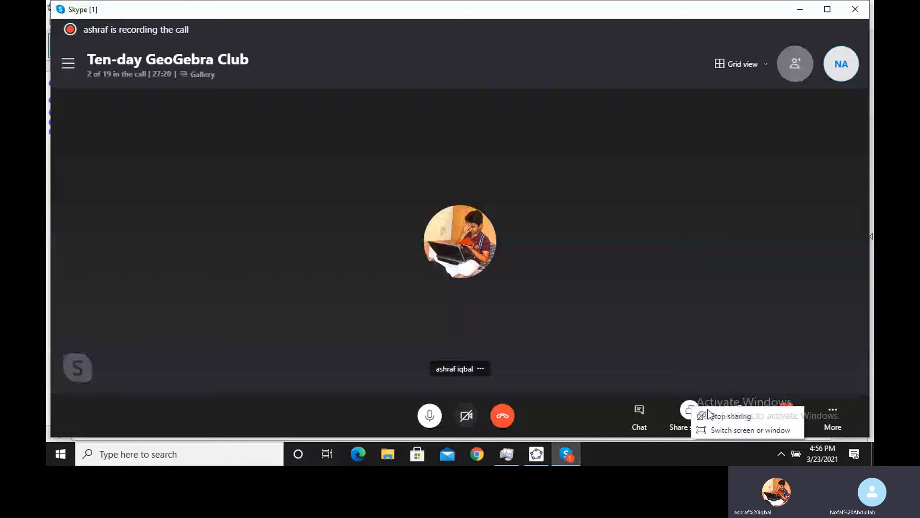
{"action": "left_click", "coordinate": [729, 416]}
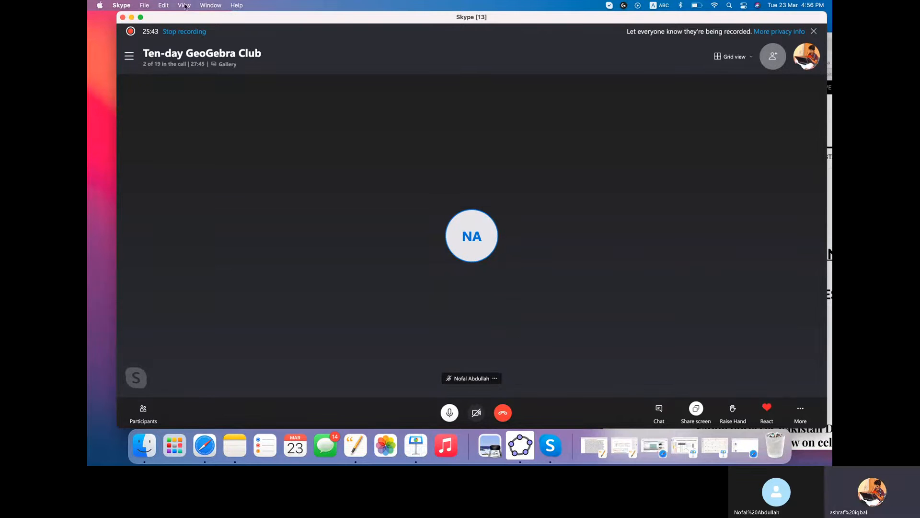
Move the Skype window aside, arrange the ExpoSineRelationMarch23.ggb window in GeoGebra for full viewing, and set m to 0.65.
{"action": "left_click_drag", "start_coordinate": [176, 17], "coordinate": [827, 121]}
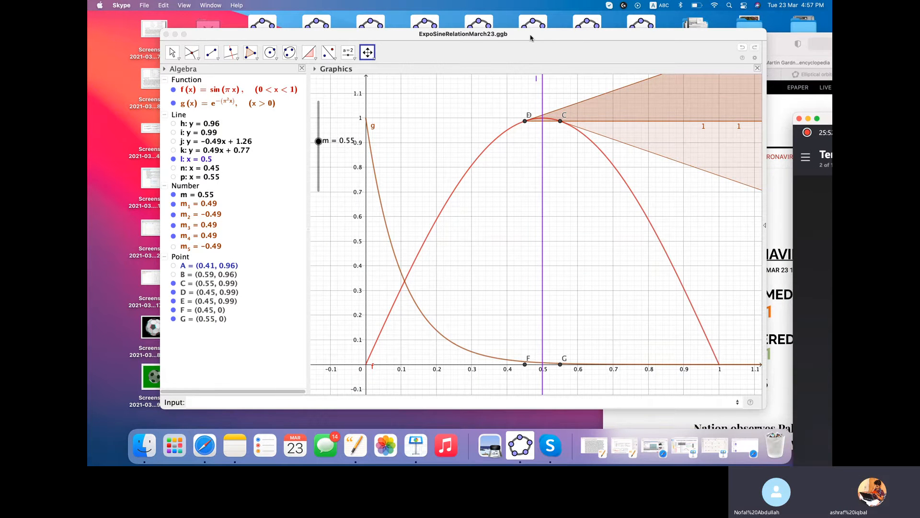
{"action": "left_click_drag", "start_coordinate": [530, 37], "coordinate": [473, 98]}
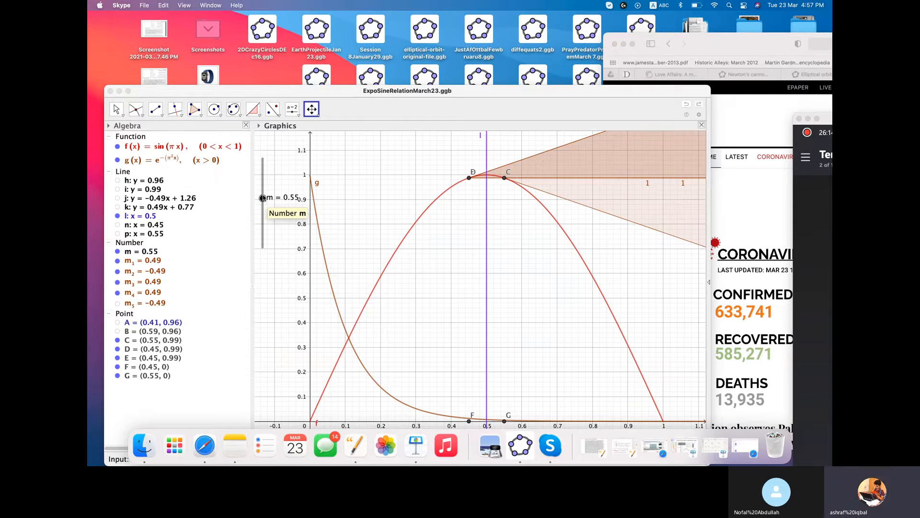
{"action": "left_click_drag", "start_coordinate": [263, 199], "coordinate": [263, 199]}
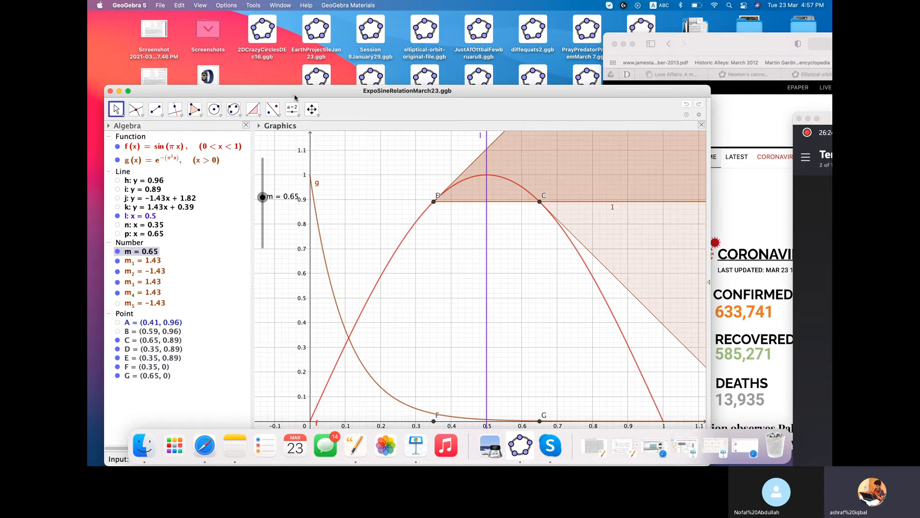
{"action": "left_click_drag", "start_coordinate": [294, 93], "coordinate": [277, 22]}
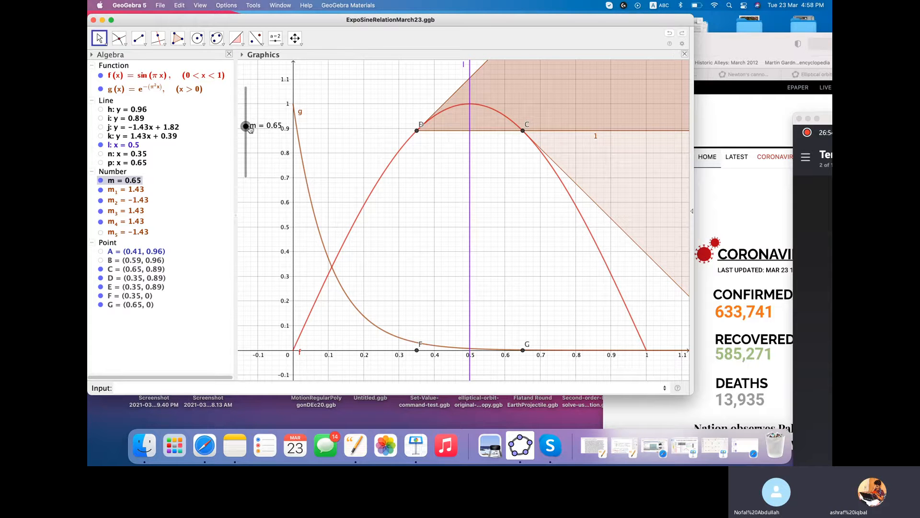
Vary m up to 0.85, settle it at 0.6, and view the complete slope triangles at points C and D.
{"action": "left_click_drag", "start_coordinate": [249, 130], "coordinate": [249, 128]}
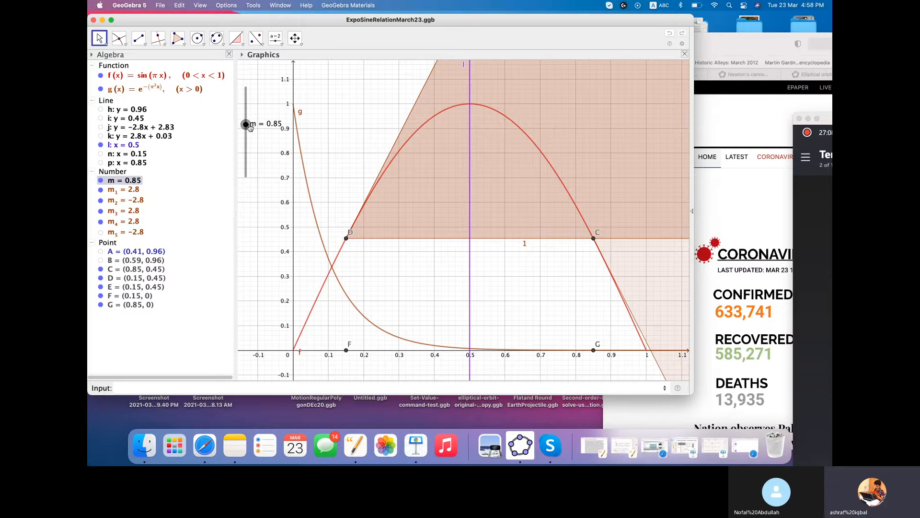
{"action": "left_click_drag", "start_coordinate": [249, 128], "coordinate": [249, 130]}
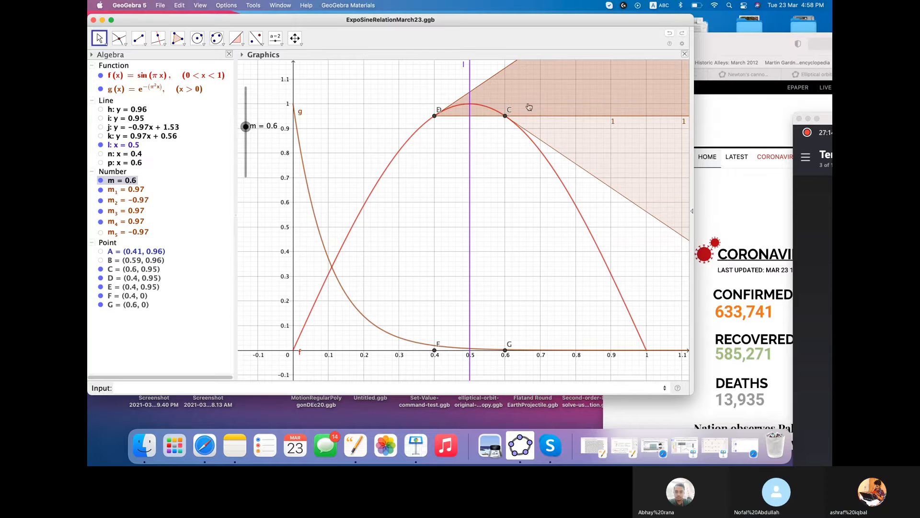
{"action": "scroll", "coordinate": [444, 251], "scroll_direction": "down", "scroll_amount": 5}
{"action": "scroll", "coordinate": [444, 251], "scroll_direction": "down", "scroll_amount": 2}
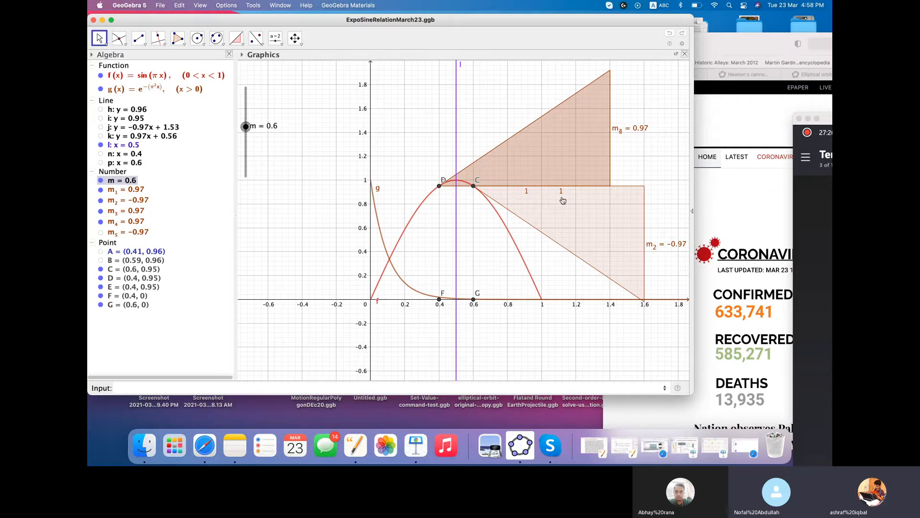
Hide the label of slope m4 that overlaps the m3 label, and widen the window to show the complete m2 label.
{"action": "scroll", "coordinate": [500, 104], "scroll_direction": "up", "scroll_amount": 1}
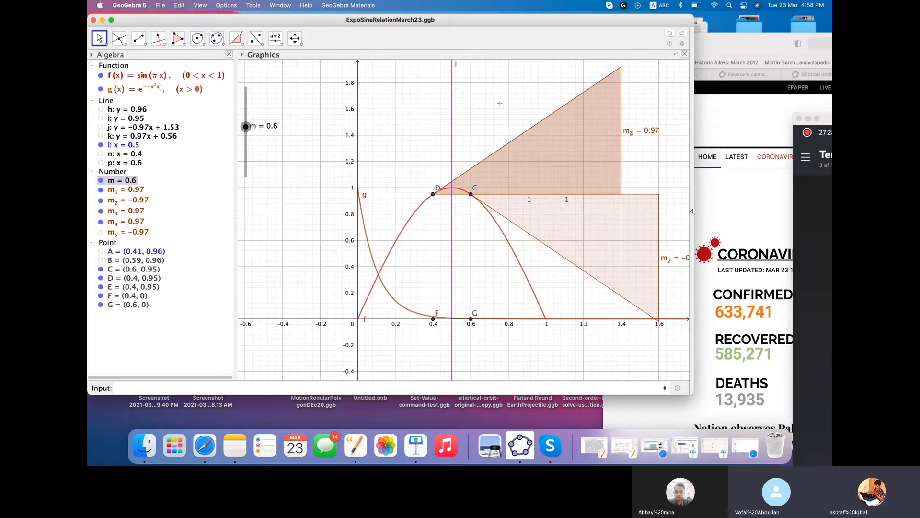
{"action": "left_click", "coordinate": [643, 134]}
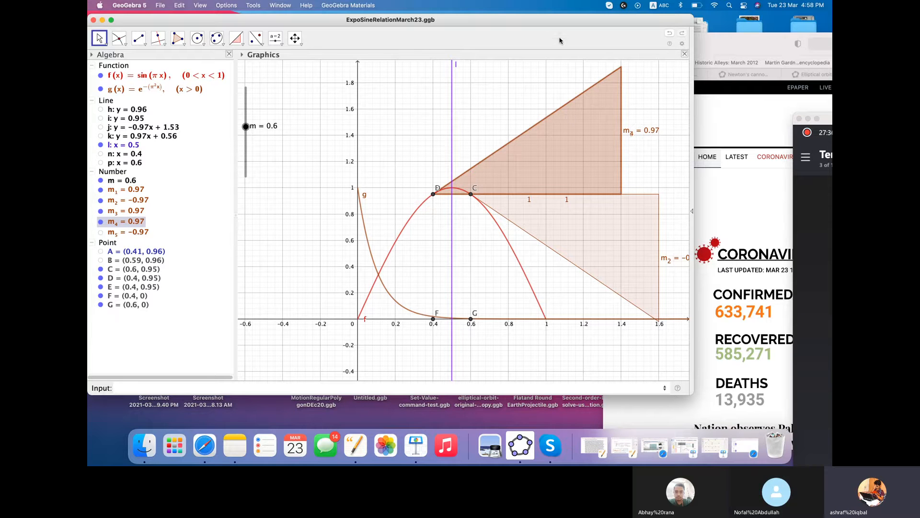
{"action": "left_click_drag", "start_coordinate": [539, 23], "coordinate": [509, 21]}
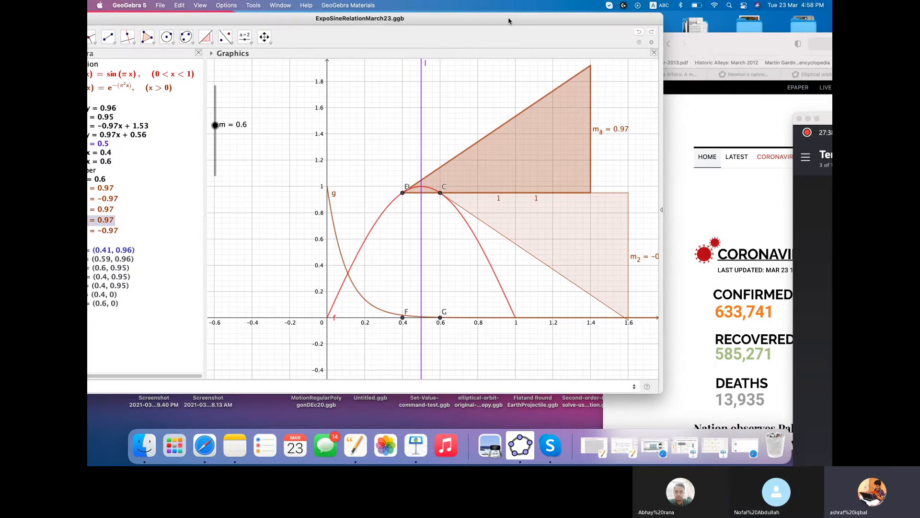
{"action": "right_click", "coordinate": [603, 135]}
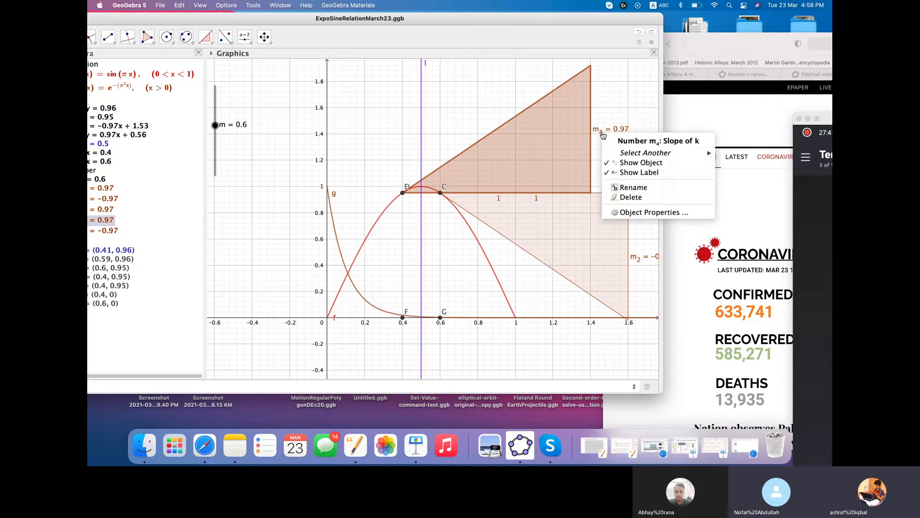
{"action": "left_click", "coordinate": [629, 173]}
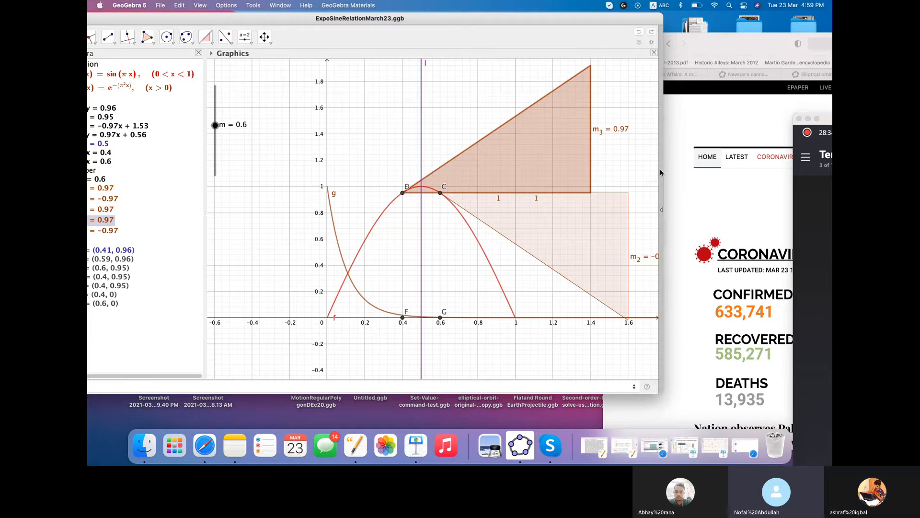
{"action": "left_click_drag", "start_coordinate": [664, 173], "coordinate": [704, 171]}
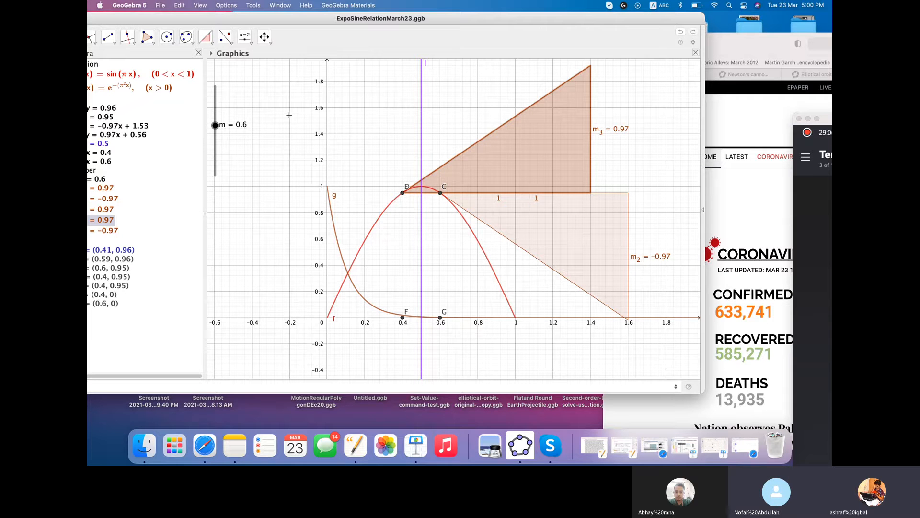
Raise m to 0.7 to compare the slopes at C and D, and return it to 0.6.
{"action": "left_click_drag", "start_coordinate": [216, 126], "coordinate": [216, 127]}
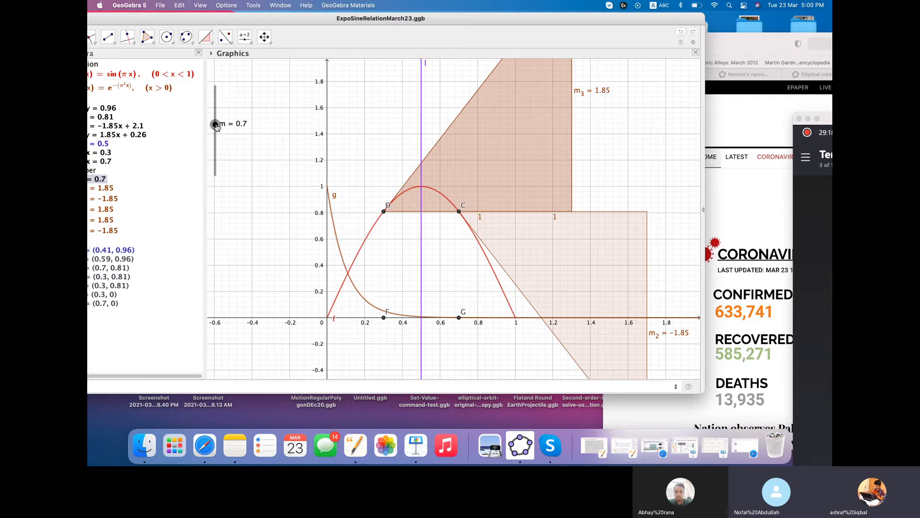
{"action": "left_click_drag", "start_coordinate": [217, 127], "coordinate": [216, 127]}
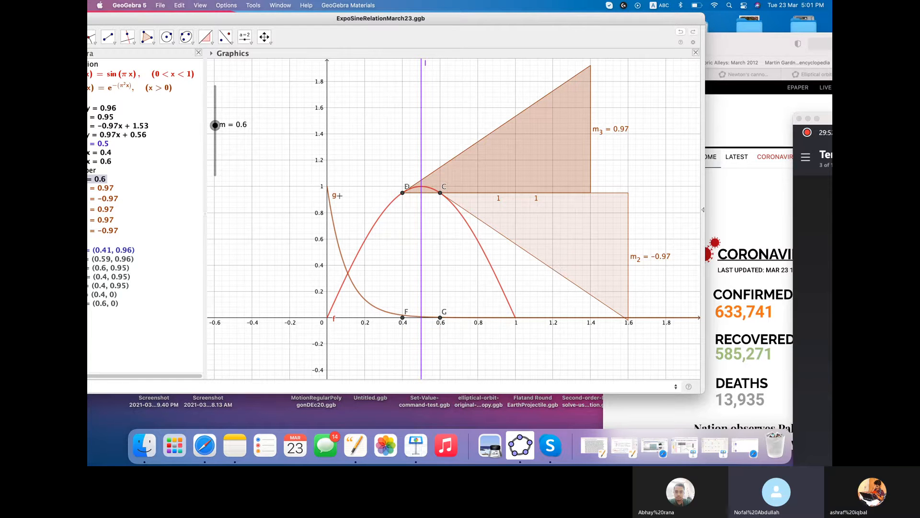
Stretch the x-axis so the interval from 0 to 1 fills the graph, and set m to 0.55.
{"action": "left_click_drag", "start_coordinate": [271, 164], "coordinate": [206, 165]}
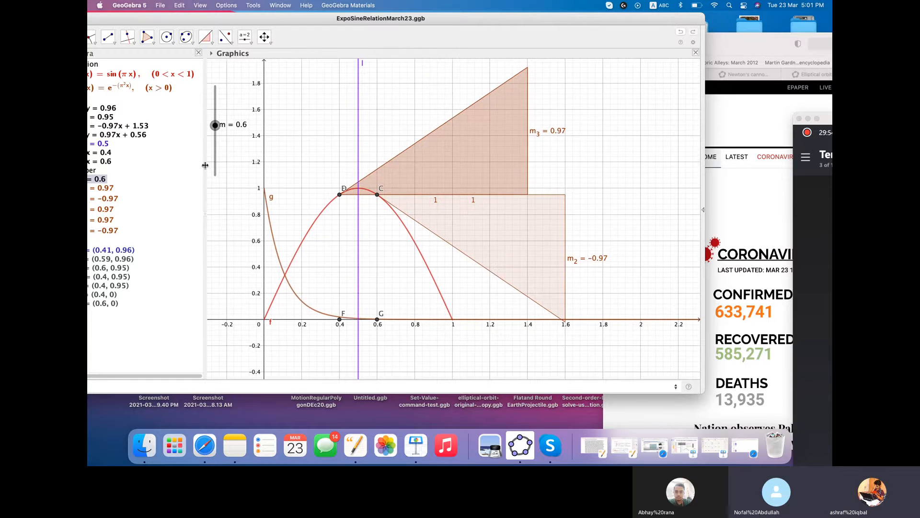
{"action": "left_click", "coordinate": [264, 36]}
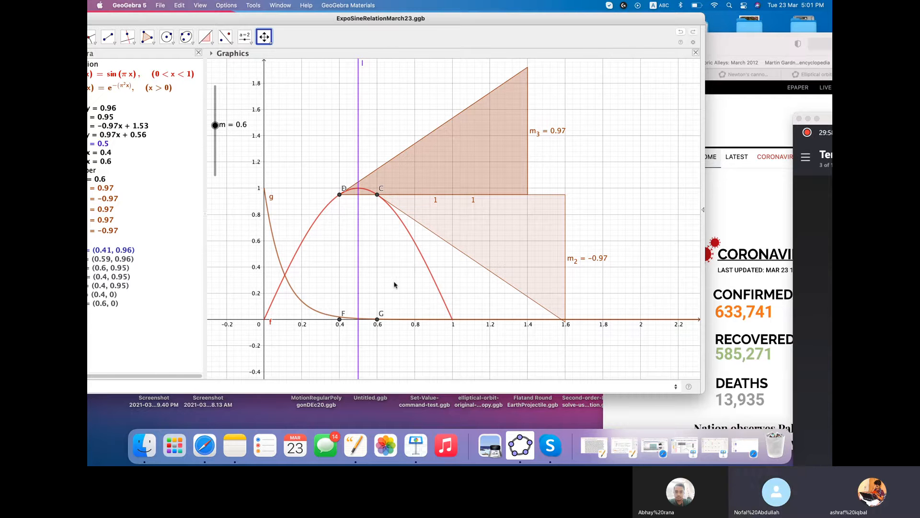
{"action": "mouse_move", "coordinate": [394, 282]}
{"action": "left_mouse_down"}
{"action": "mouse_move", "coordinate": [409, 284]}
{"action": "mouse_move", "coordinate": [383, 284]}
{"action": "left_mouse_up"}
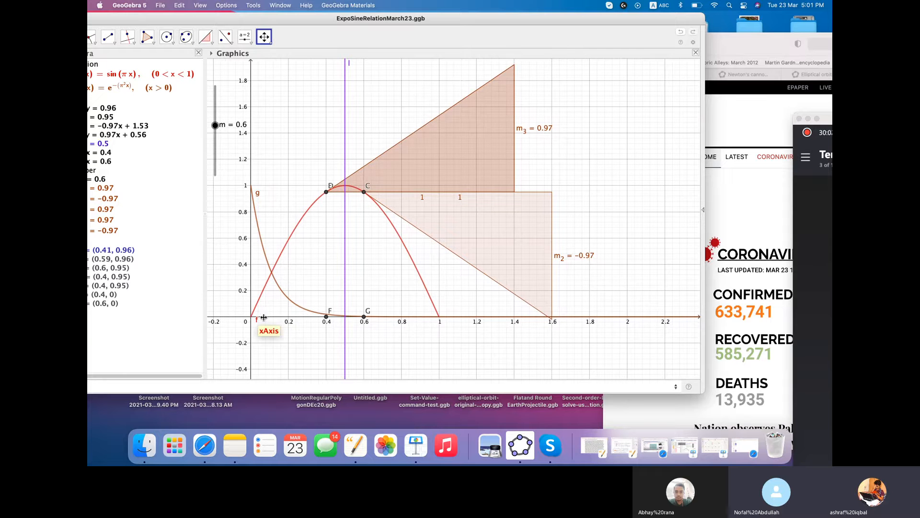
{"action": "left_click_drag", "start_coordinate": [264, 317], "coordinate": [280, 319]}
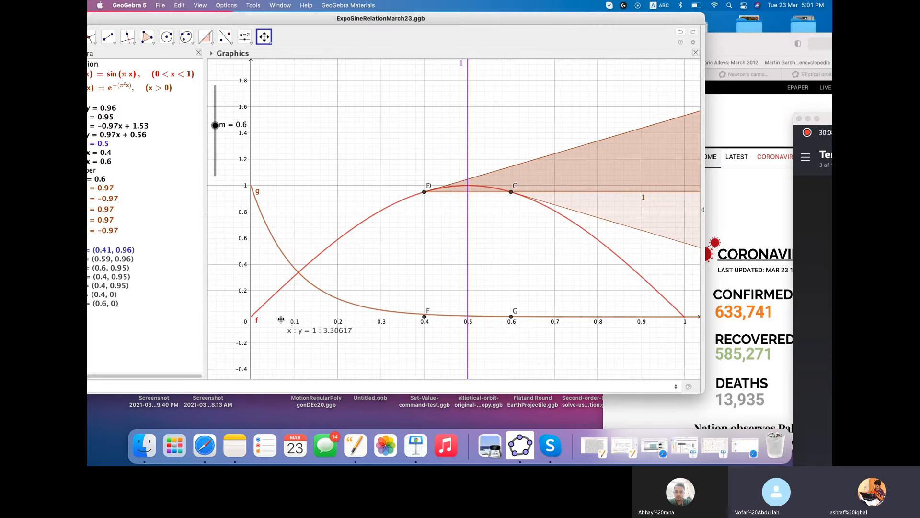
{"action": "left_click_drag", "start_coordinate": [281, 319], "coordinate": [282, 319]}
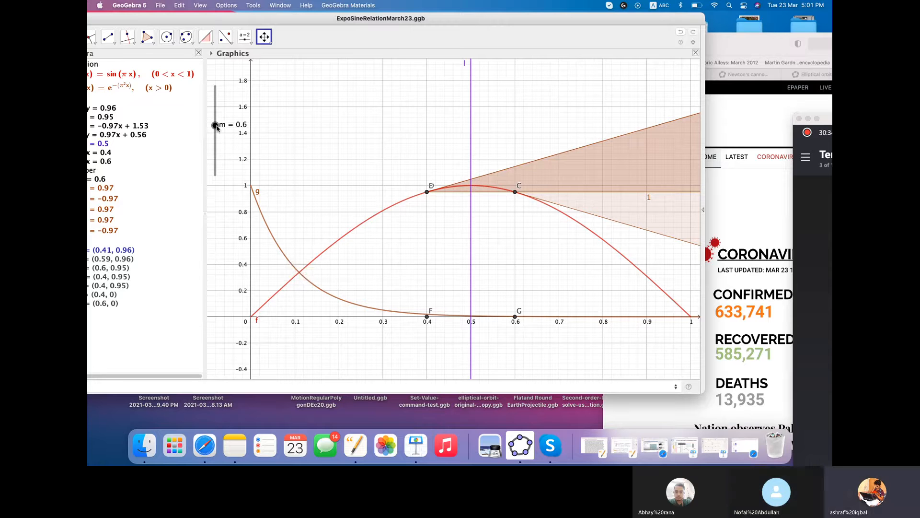
{"action": "left_click_drag", "start_coordinate": [217, 127], "coordinate": [216, 129]}
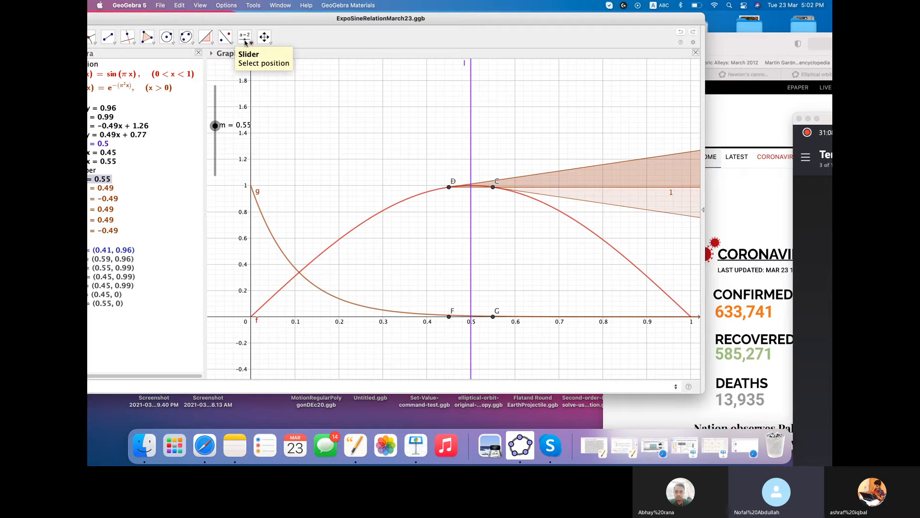
{"action": "left_click", "coordinate": [245, 42]}
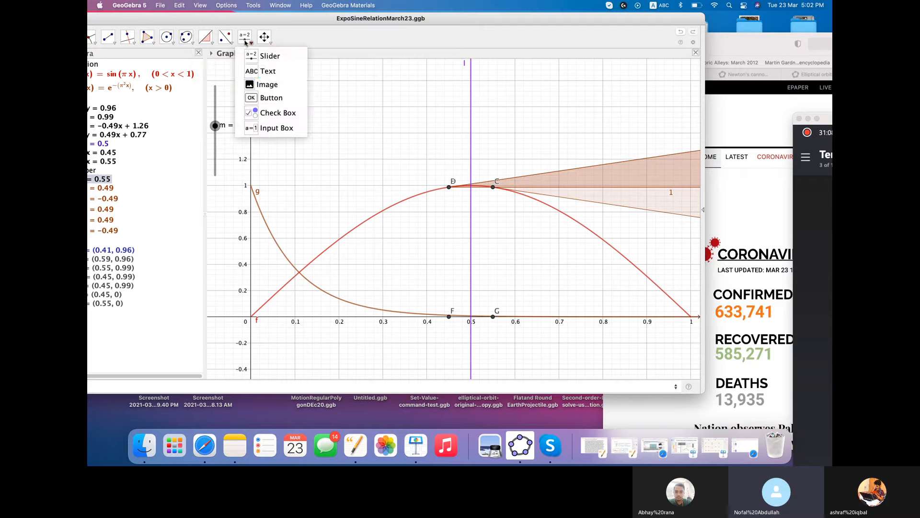
{"action": "left_click", "coordinate": [254, 71]}
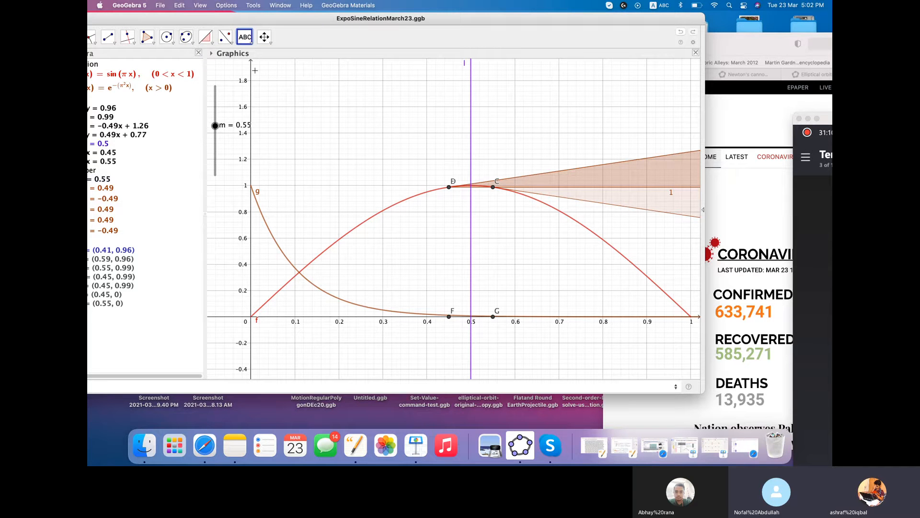
{"action": "left_click", "coordinate": [312, 111]}
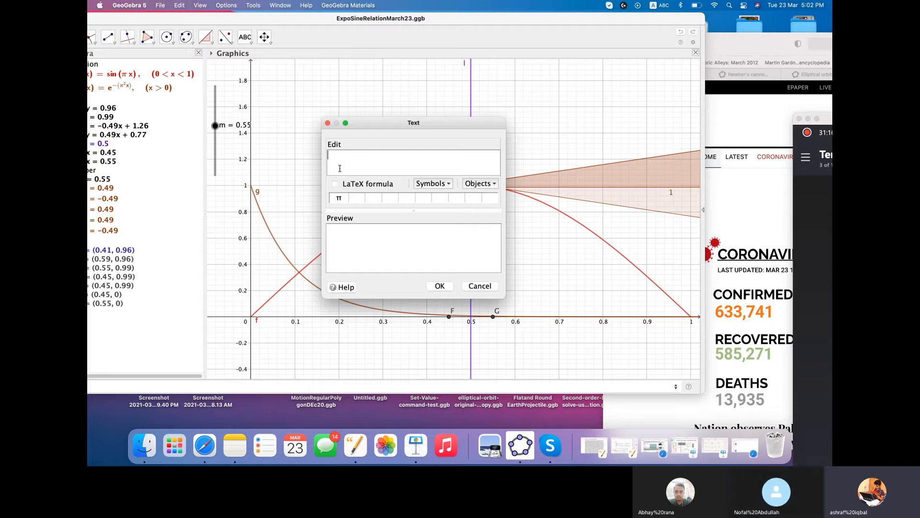
{"action": "type", "text": "e^-a"}
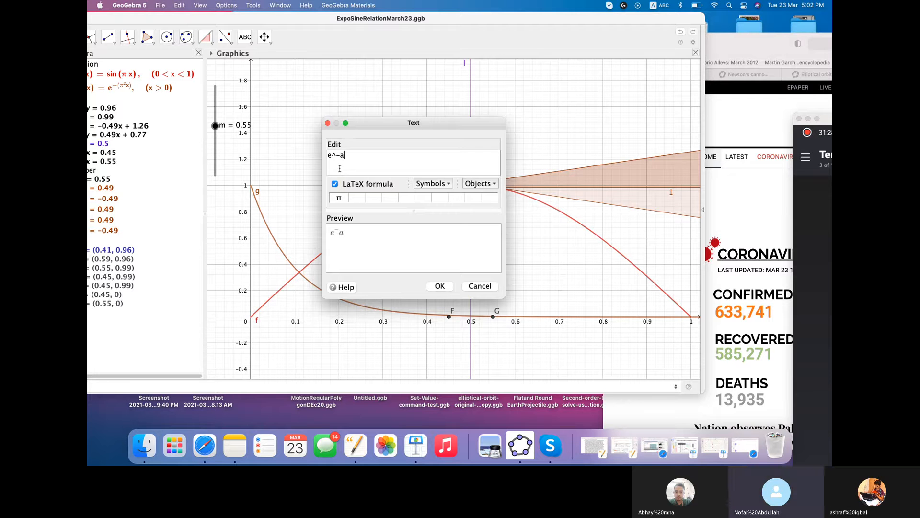
{"action": "key", "text": "BackSpace"}
{"action": "key", "text": "BackSpace"}
{"action": "key", "text": "BackSpace"}
{"action": "key", "text": "BackSpace"}
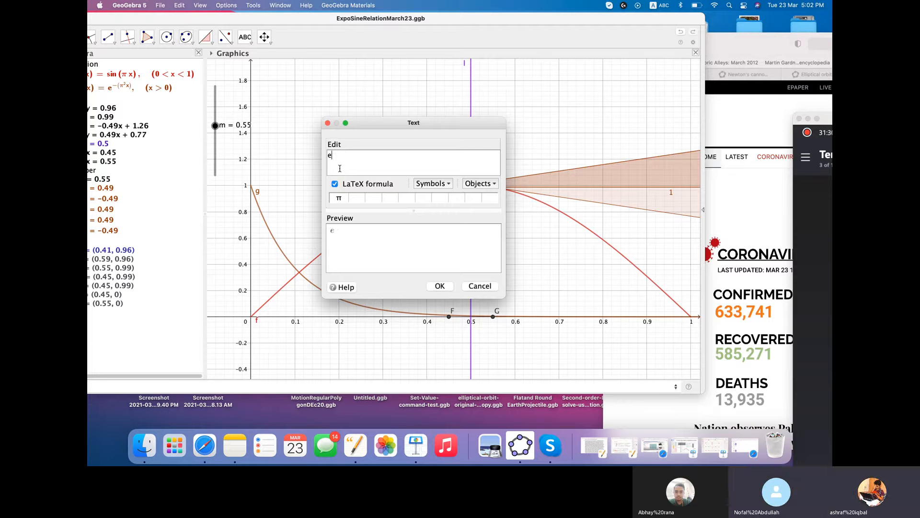
{"action": "left_click", "coordinate": [481, 285]}
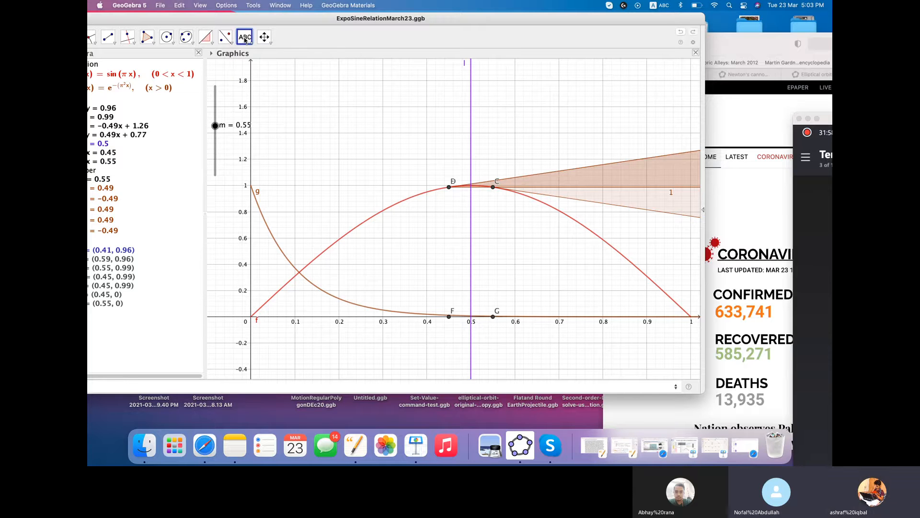
Try adding the LaTeX formula text e^(-4t) above the curves, and delete it.
{"action": "left_click", "coordinate": [350, 116]}
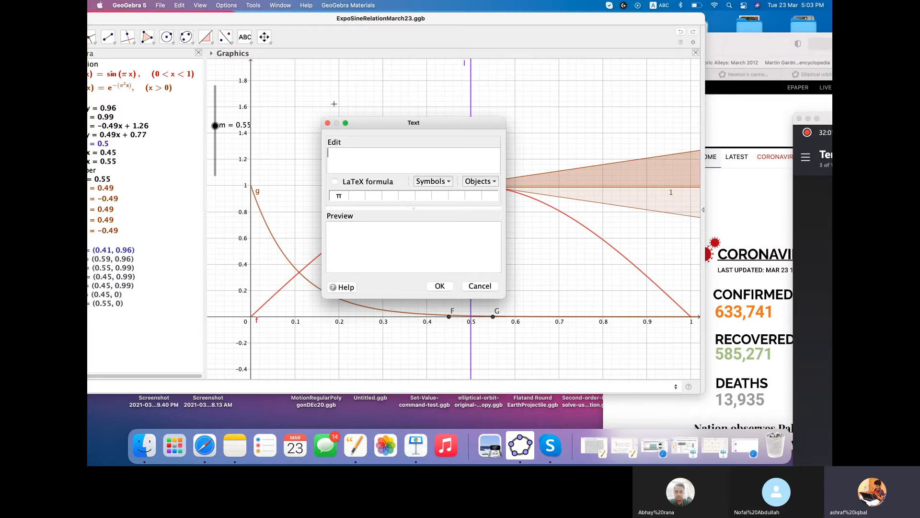
{"action": "type", "text": "e-"}
{"action": "key", "text": "BackSpace"}
{"action": "type", "text": "^-4"}
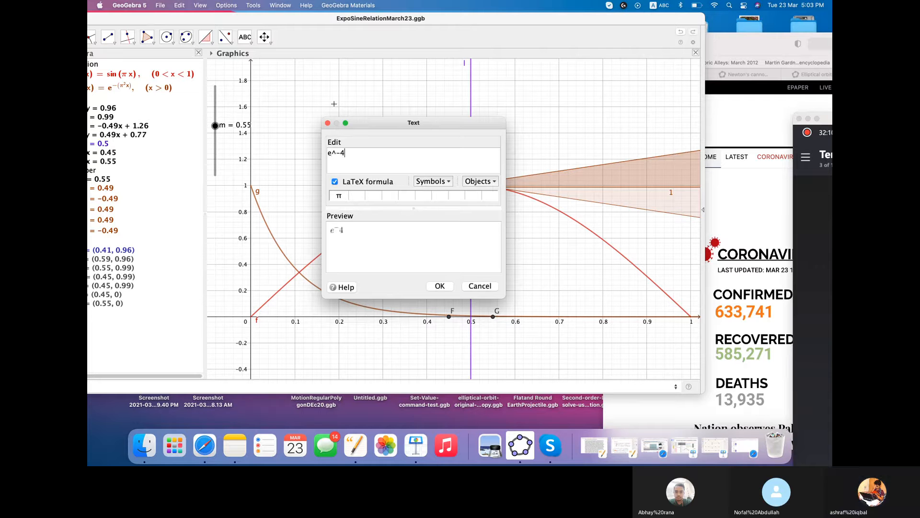
{"action": "type", "text": "t"}
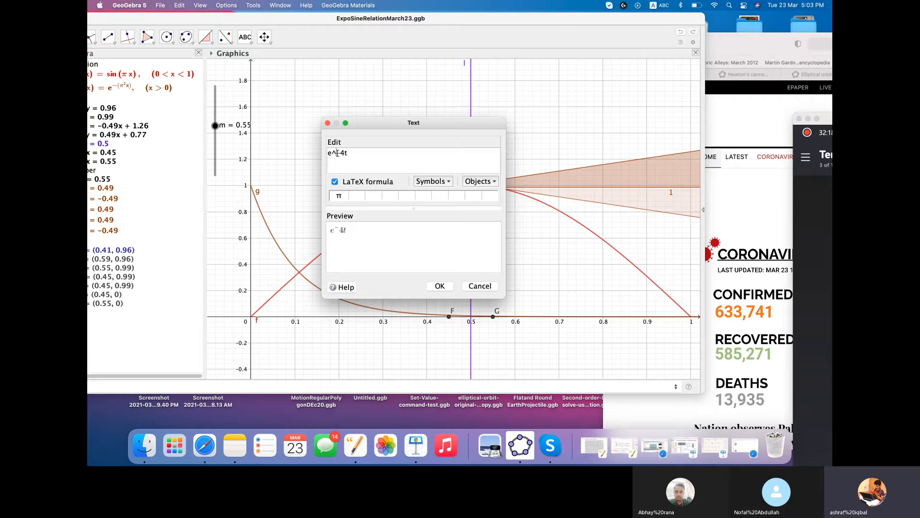
{"action": "type", "text": "(-4t)"}
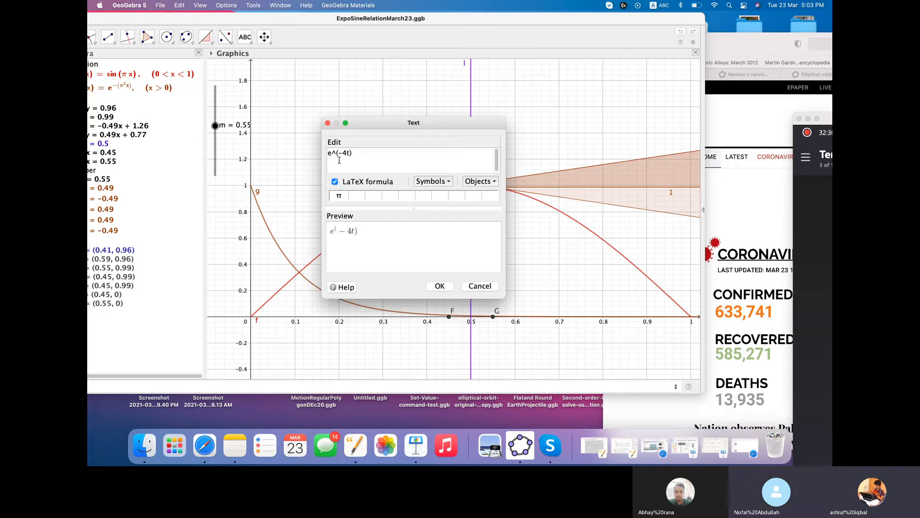
{"action": "left_click", "coordinate": [439, 286]}
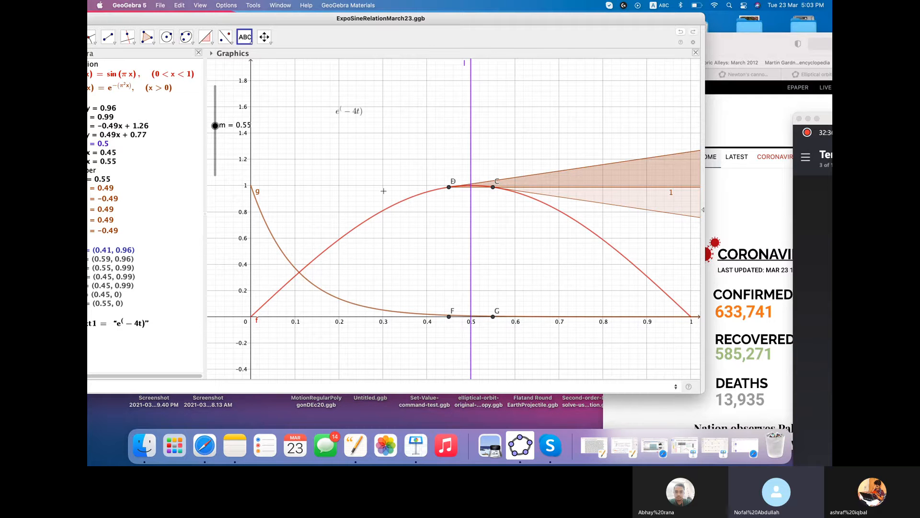
{"action": "right_click", "coordinate": [357, 117]}
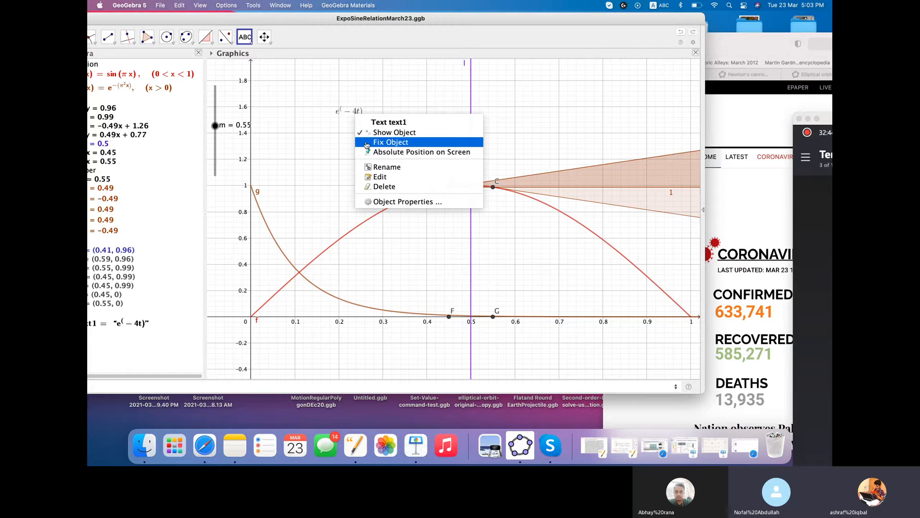
{"action": "left_click", "coordinate": [389, 186]}
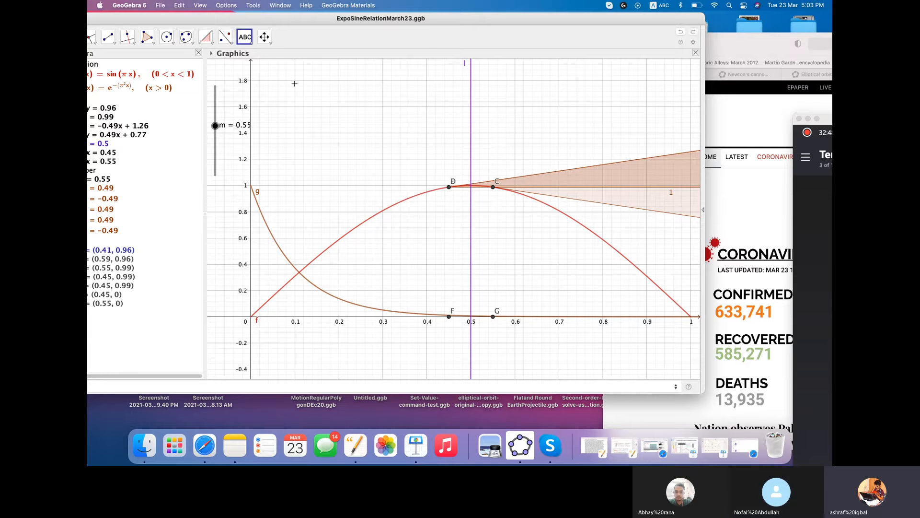
Insert the LaTeX formula text e^(-4t) in the empty area above the sine curve, just beside the m slider.
{"action": "left_click", "coordinate": [245, 37]}
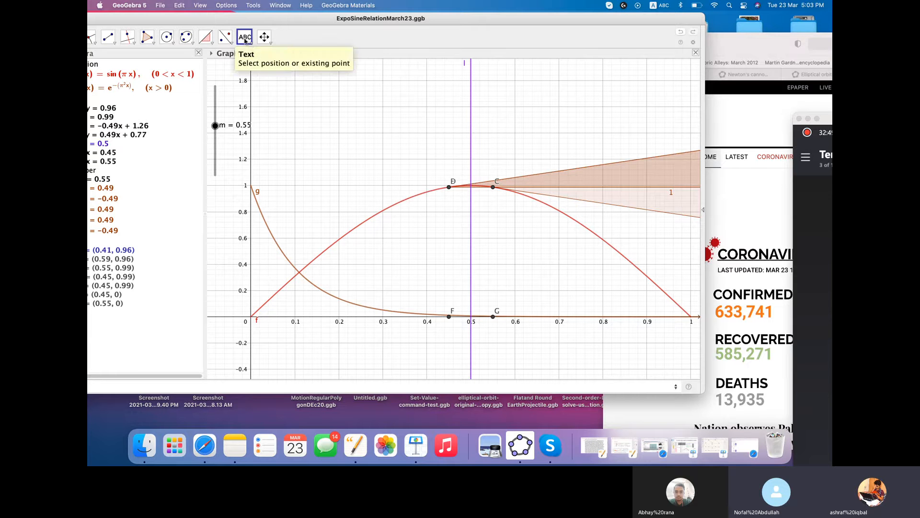
{"action": "left_click", "coordinate": [311, 115]}
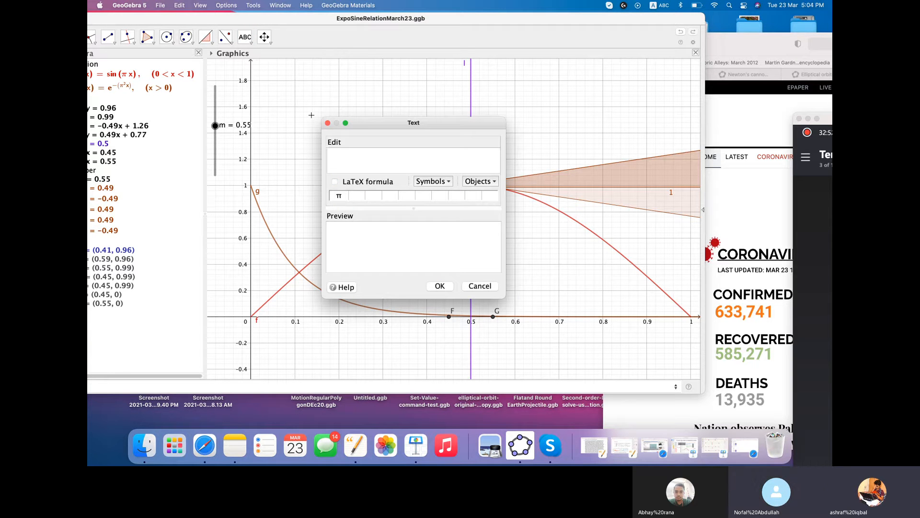
{"action": "type", "text": "e^(-4t"}
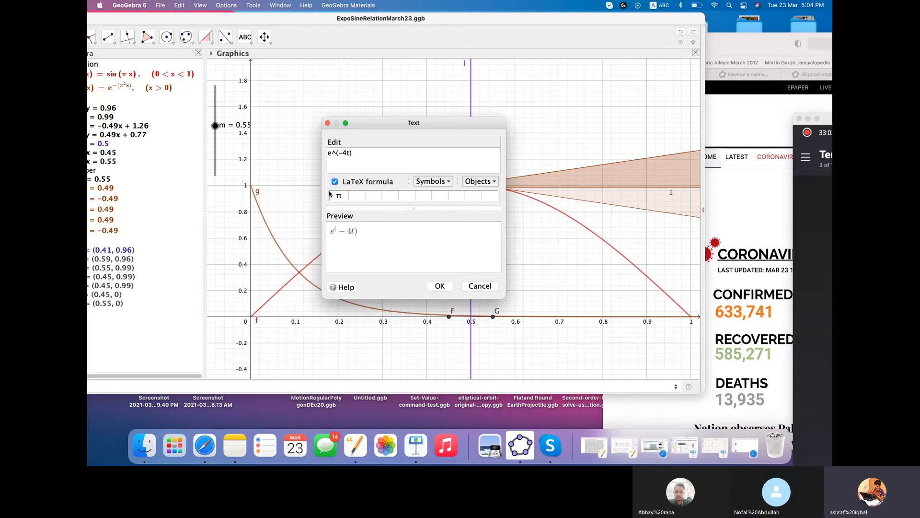
{"action": "left_click", "coordinate": [448, 286]}
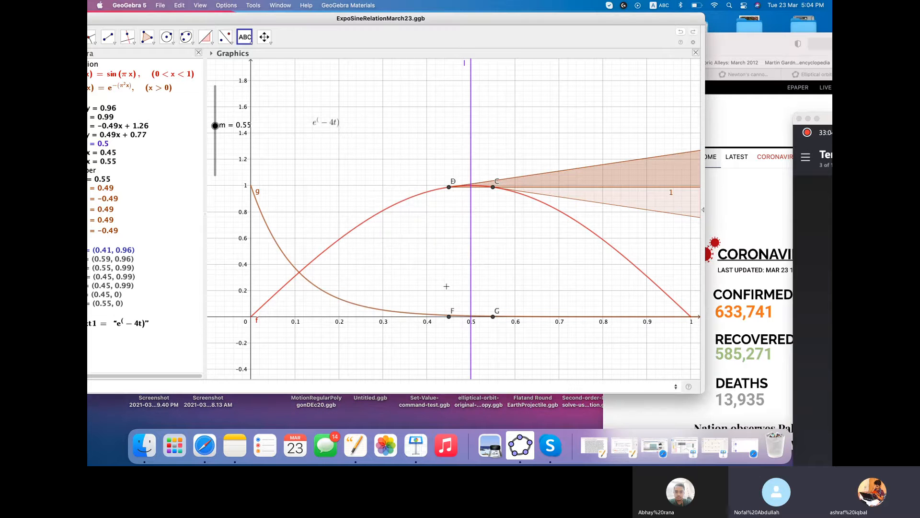
Set the font size of the e^(-4t) formula text to Large.
{"action": "right_click", "coordinate": [335, 126]}
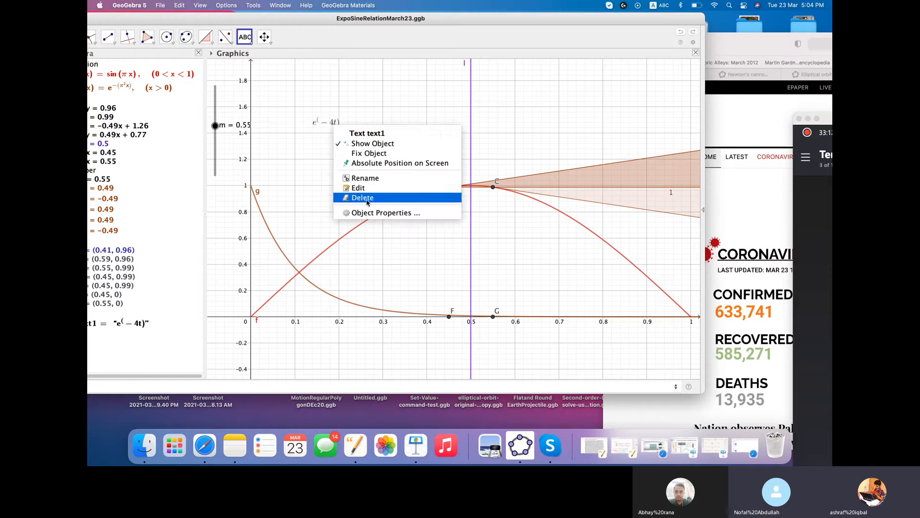
{"action": "left_click", "coordinate": [373, 212]}
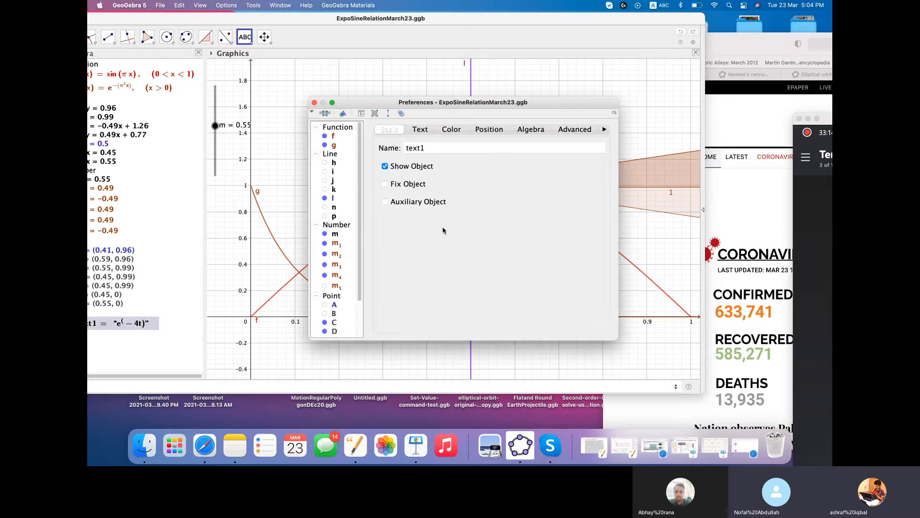
{"action": "left_click", "coordinate": [426, 130]}
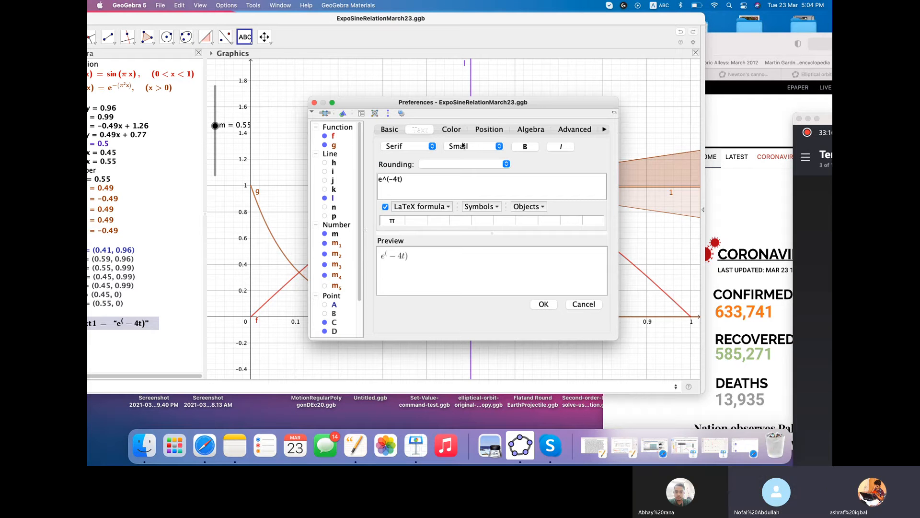
{"action": "left_click", "coordinate": [500, 147]}
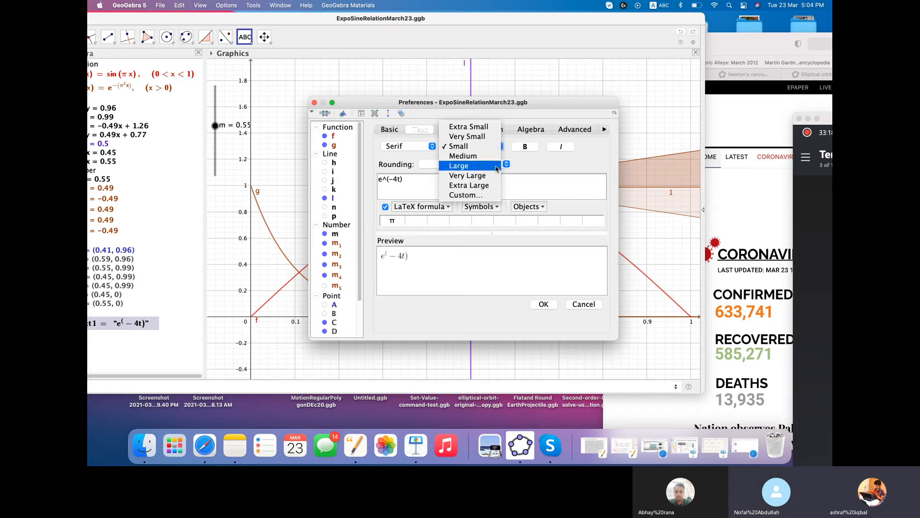
{"action": "left_click", "coordinate": [496, 167]}
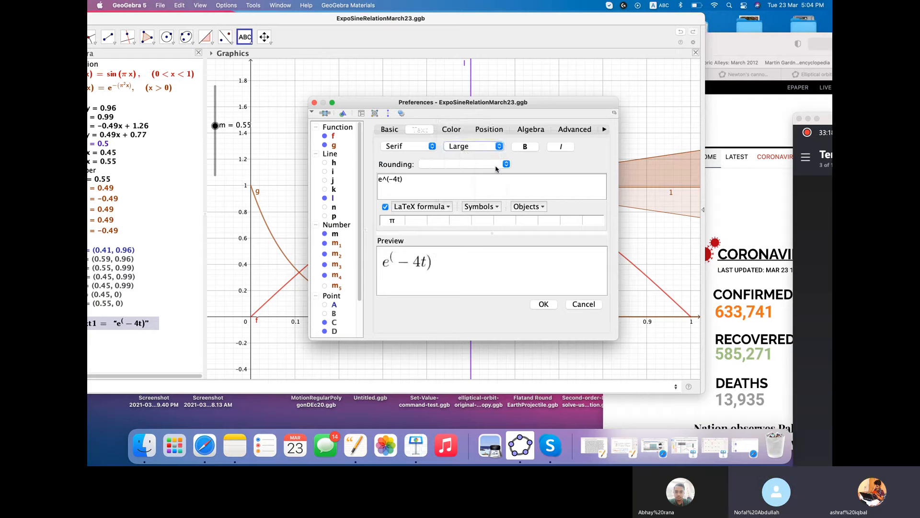
{"action": "left_click", "coordinate": [314, 103]}
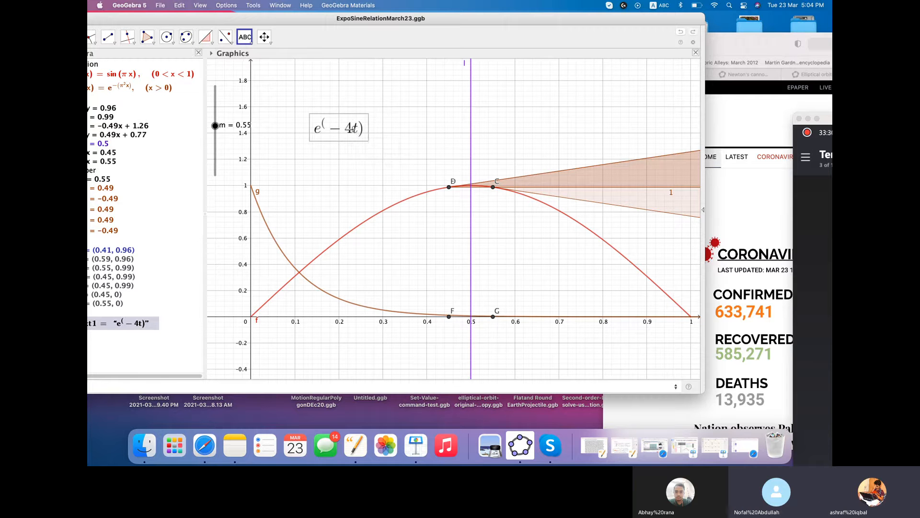
{"action": "right_click", "coordinate": [352, 129]}
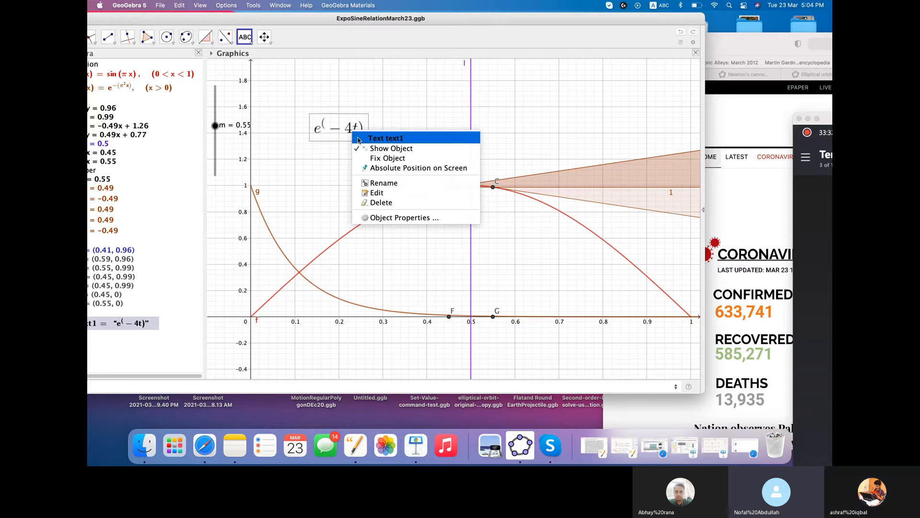
{"action": "left_click", "coordinate": [378, 193]}
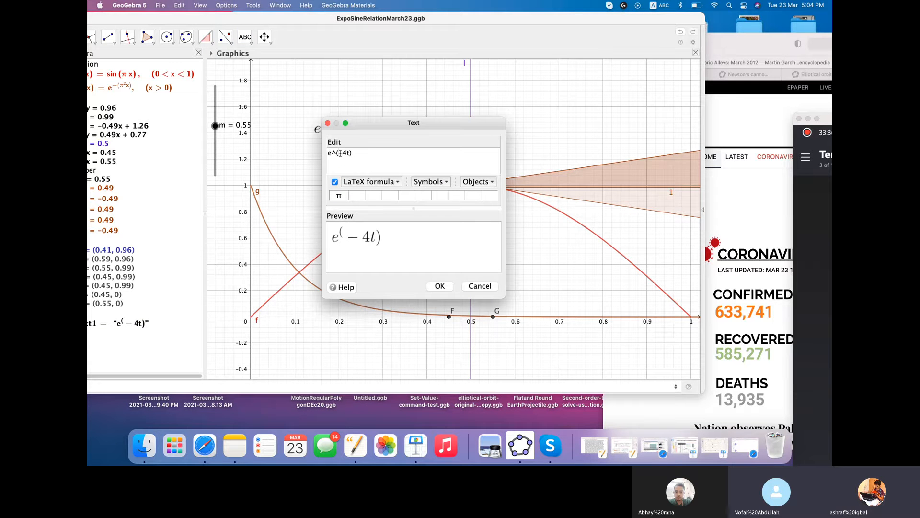
{"action": "left_click", "coordinate": [340, 153]}
{"action": "key", "text": "BackSpace"}
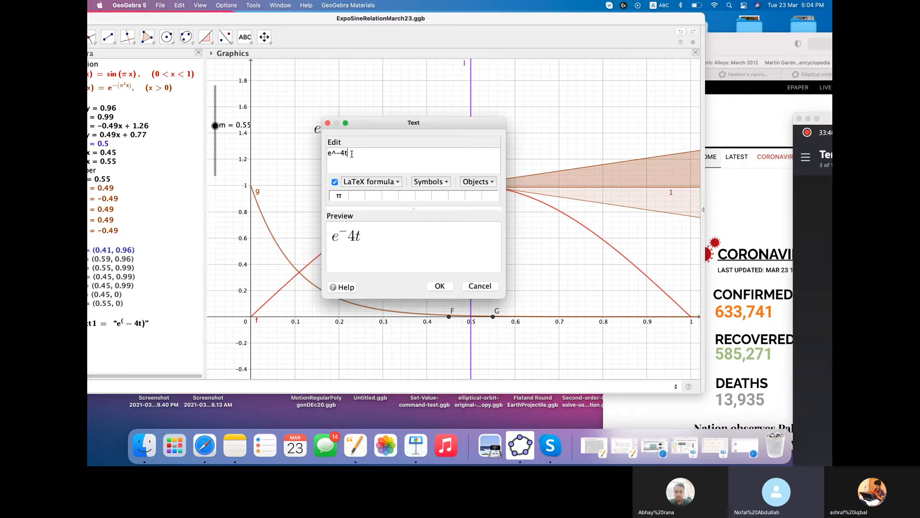
{"action": "key", "text": "BackSpace"}
{"action": "key", "text": "BackSpace"}
{"action": "key", "text": "BackSpace"}
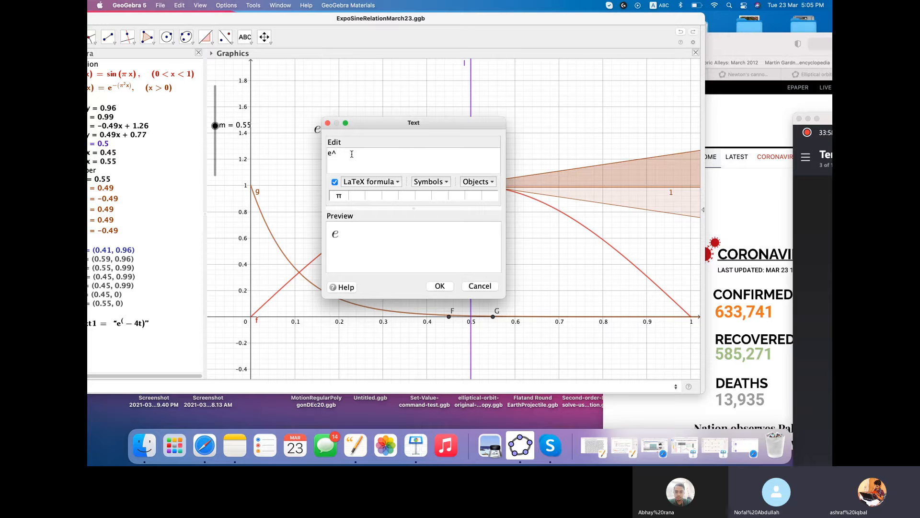
{"action": "type", "text": "t4"}
{"action": "key", "text": "BackSpace"}
{"action": "key", "text": "BackSpace"}
{"action": "type", "text": "(t"}
{"action": "left_click", "coordinate": [480, 286]}
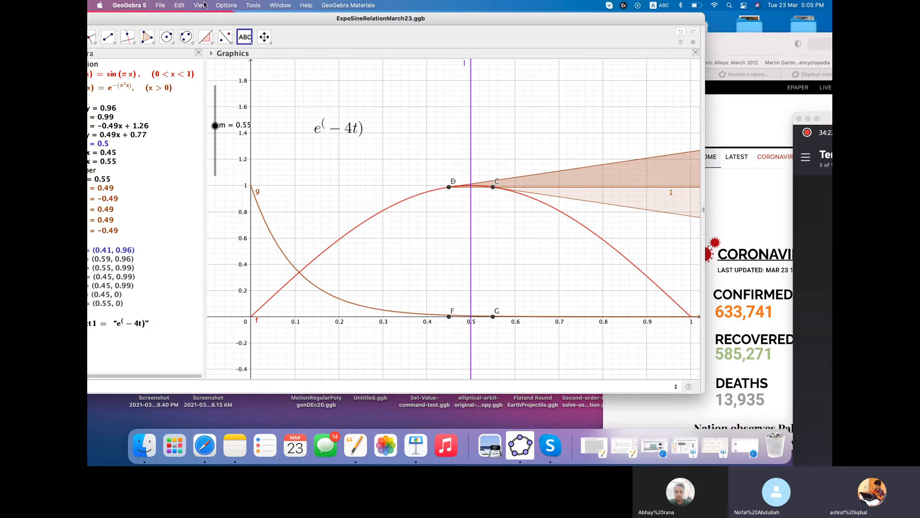
{"action": "left_click", "coordinate": [359, 134]}
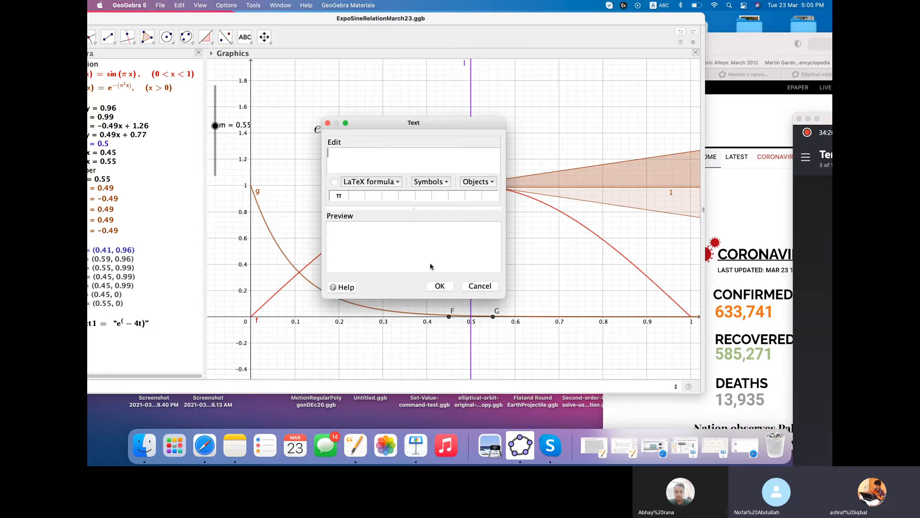
{"action": "left_click", "coordinate": [479, 286]}
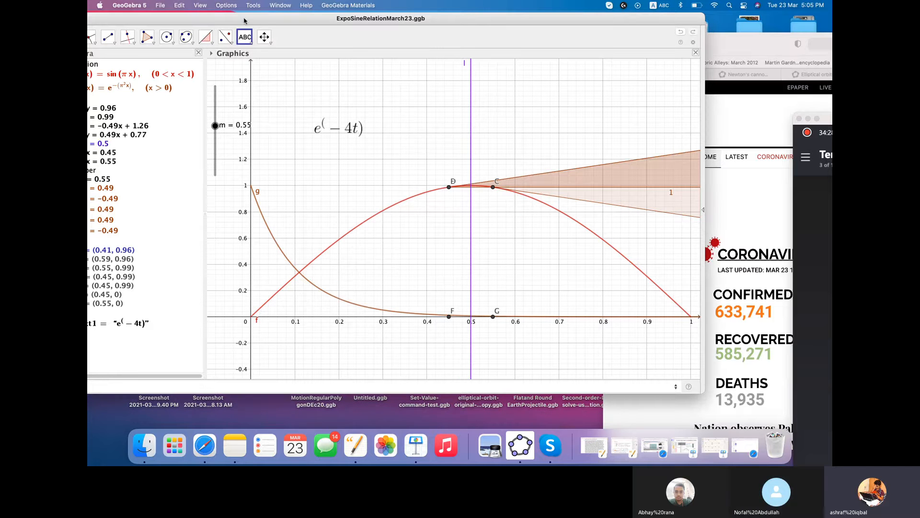
Insert the plain text cos(2t) in the empty area just below the e^(-4t) formula text.
{"action": "left_click", "coordinate": [332, 161]}
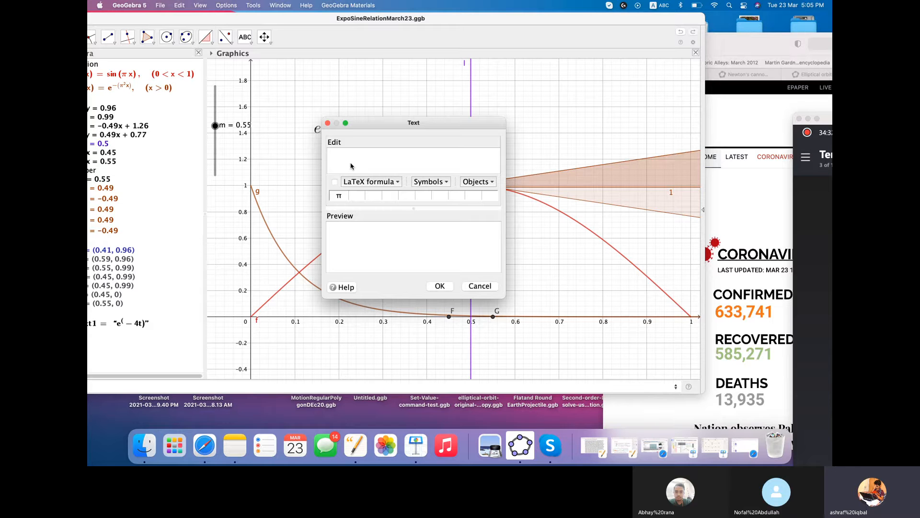
{"action": "type", "text": "cos"}
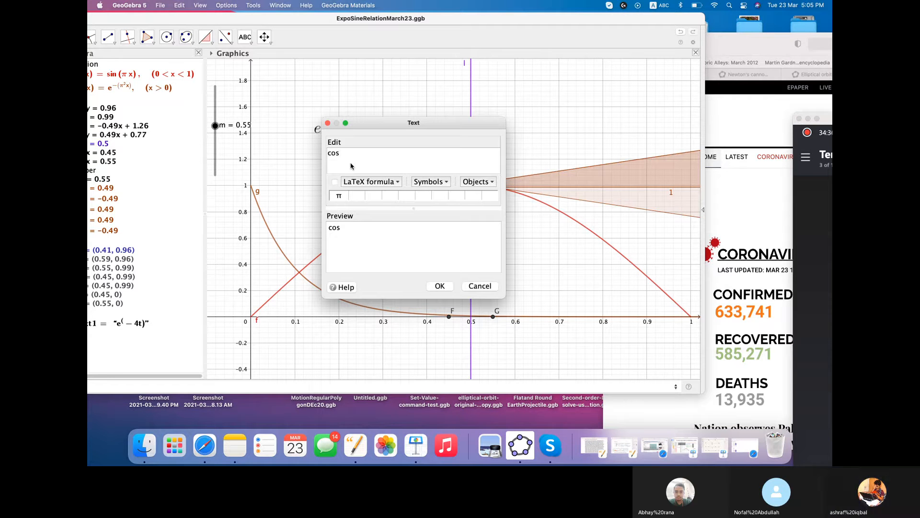
{"action": "type", "text": "(2"}
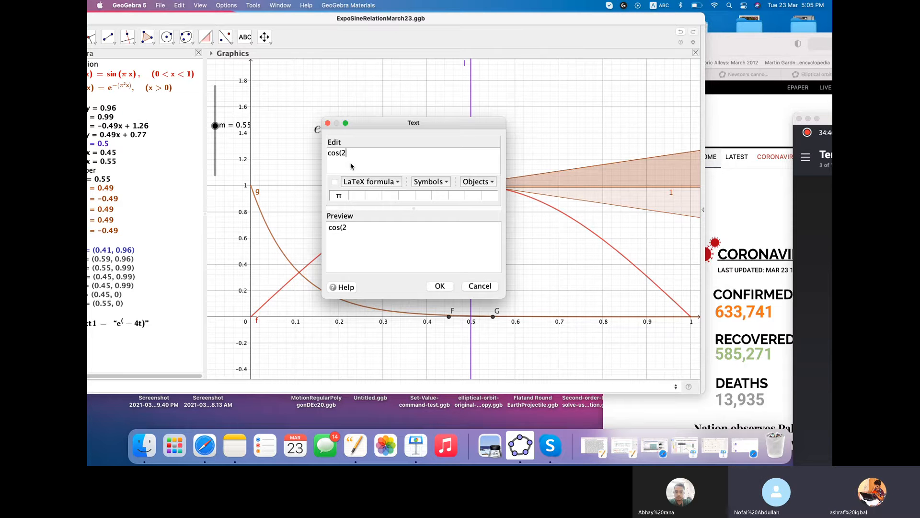
{"action": "type", "text": "t)"}
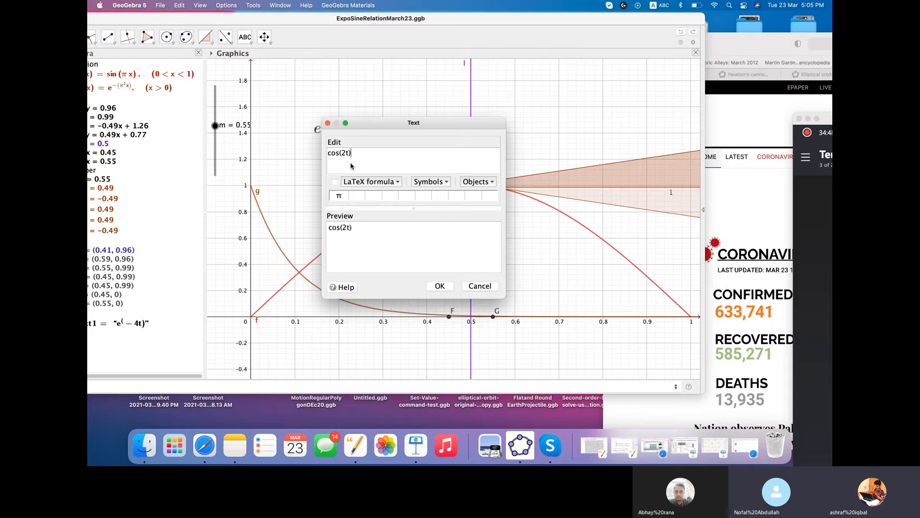
{"action": "left_click", "coordinate": [440, 286]}
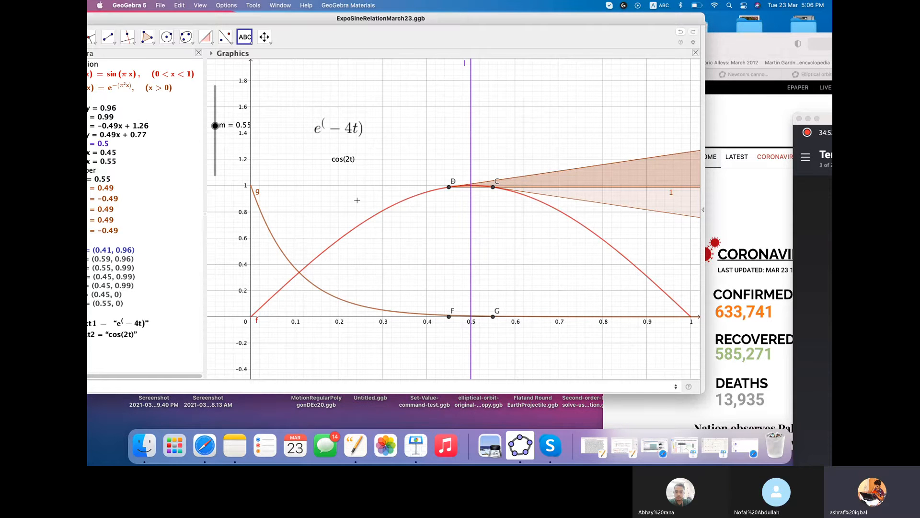
Set the font size of the cos(2t) text to Large and align it directly beneath the e^(-4t) formula.
{"action": "left_click", "coordinate": [347, 163]}
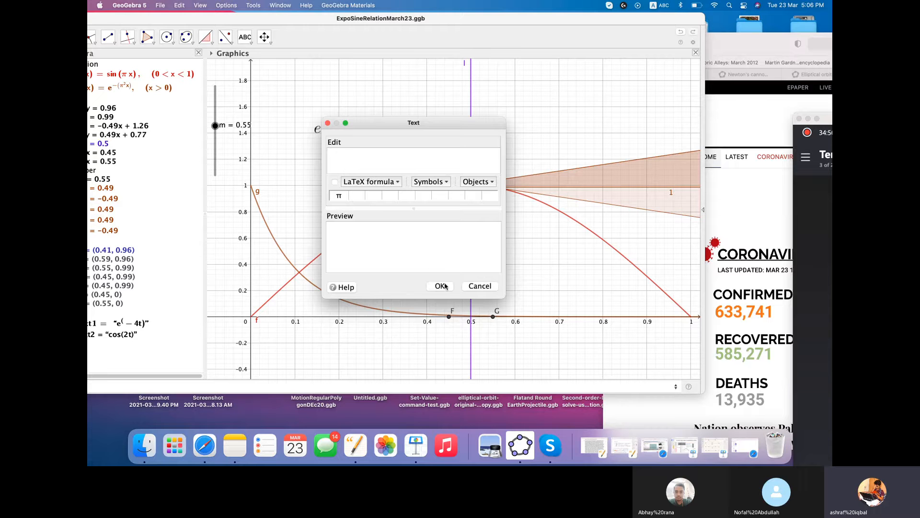
{"action": "left_click", "coordinate": [480, 287]}
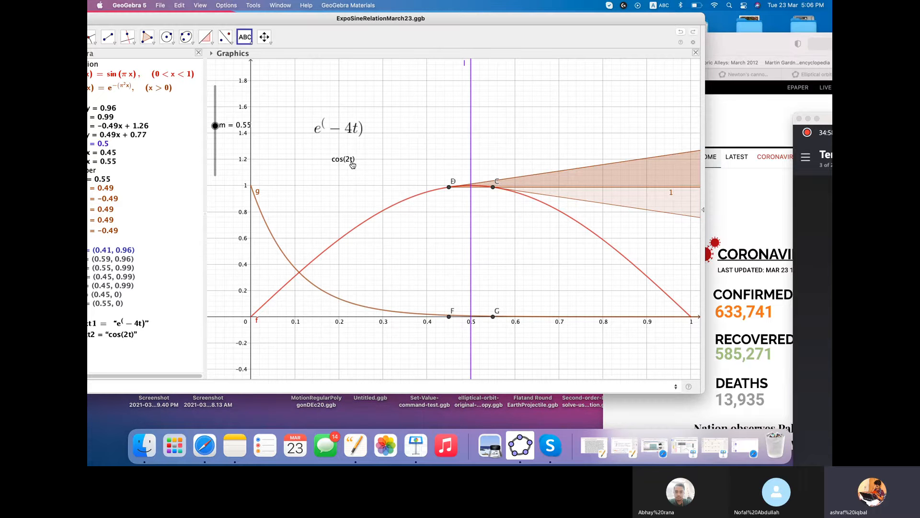
{"action": "right_click", "coordinate": [351, 162]}
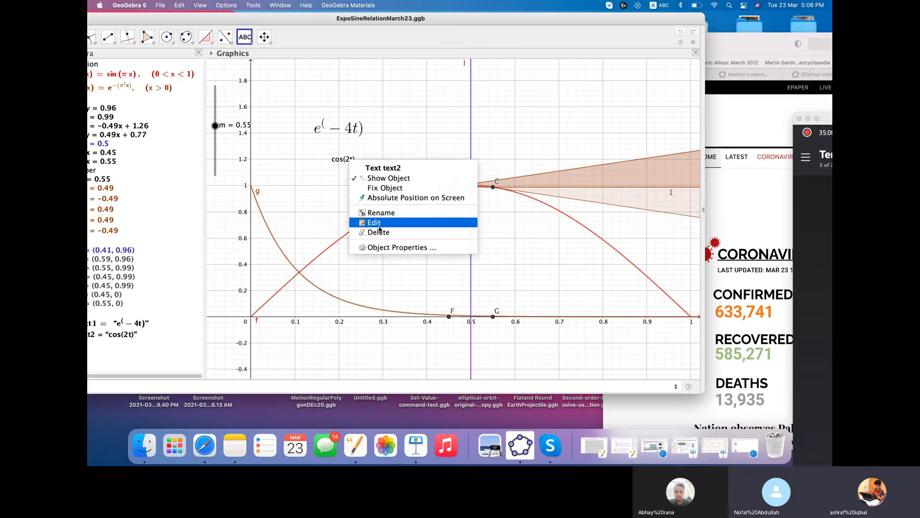
{"action": "left_click", "coordinate": [389, 249]}
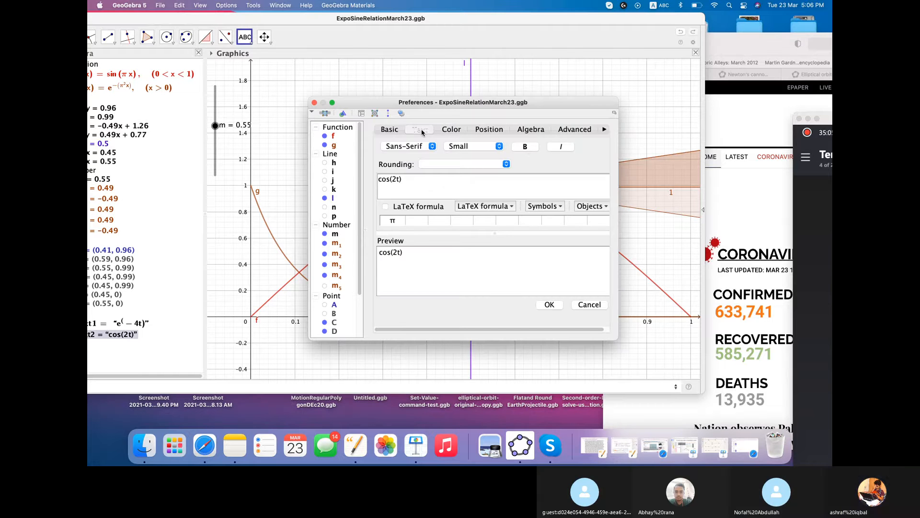
{"action": "left_click", "coordinate": [499, 146]}
{"action": "left_click", "coordinate": [488, 167]}
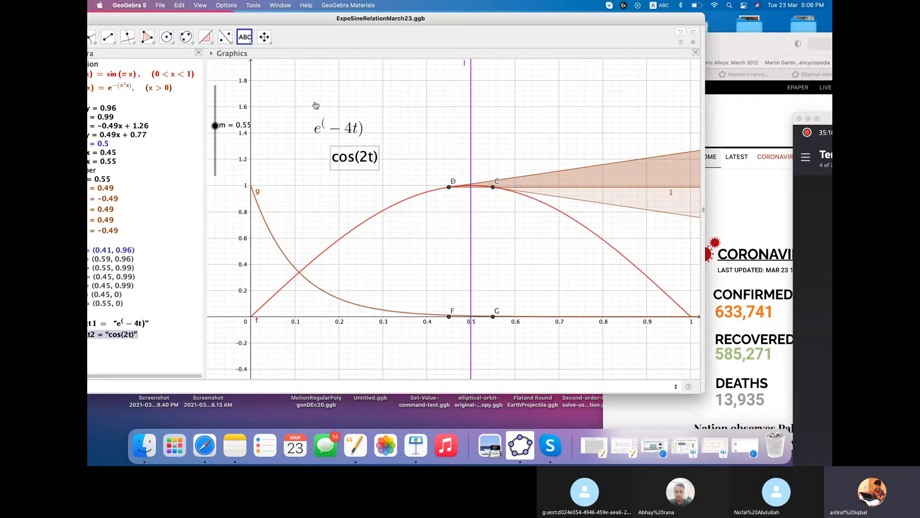
{"action": "left_click", "coordinate": [315, 102]}
{"action": "left_click_drag", "start_coordinate": [366, 160], "coordinate": [350, 160]}
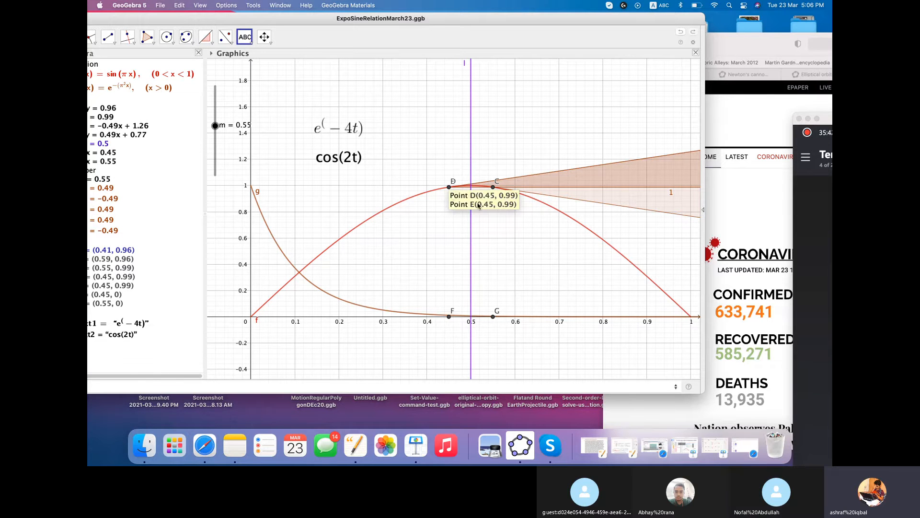
Raise the slider m to 0.65 to spread points C and D further from the line x = 0.5.
{"action": "left_click", "coordinate": [217, 129]}
{"action": "left_click_drag", "start_coordinate": [217, 129], "coordinate": [217, 127]}
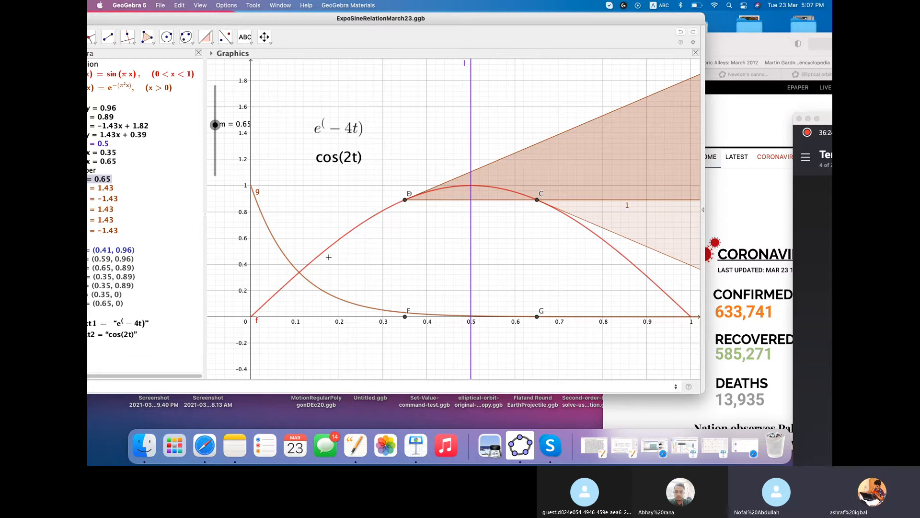
{"action": "left_click", "coordinate": [352, 158]}
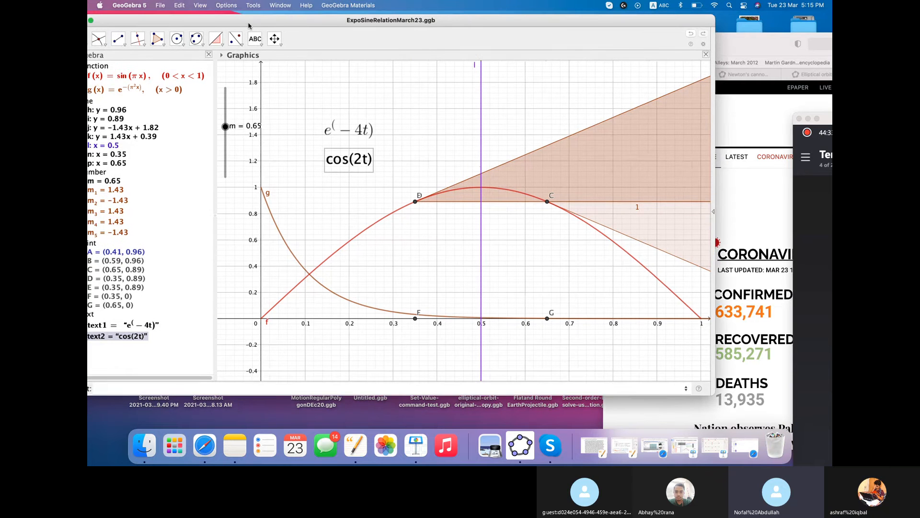
Move the GeoGebra window fully into view, switch to Safari, and restore the minimized Gmail window so its new message draft is in view.
{"action": "left_click_drag", "start_coordinate": [233, 22], "coordinate": [309, 29]}
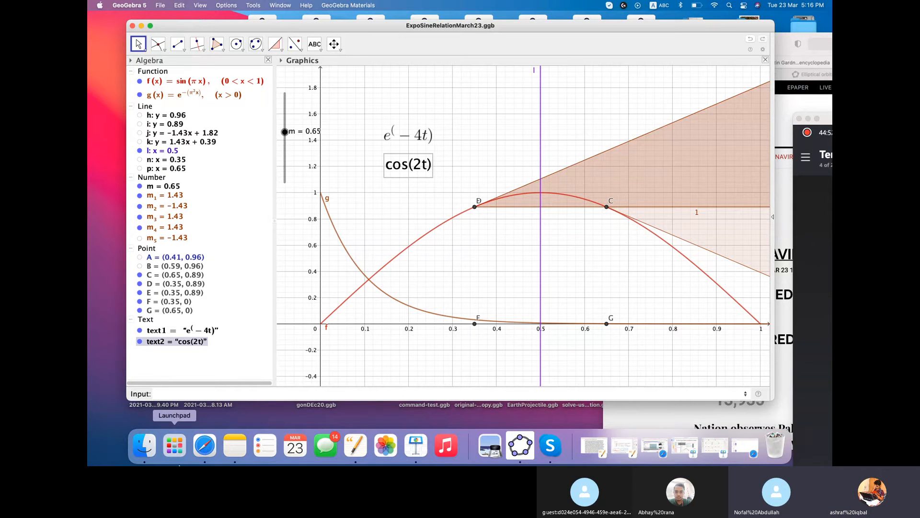
{"action": "left_click", "coordinate": [206, 448]}
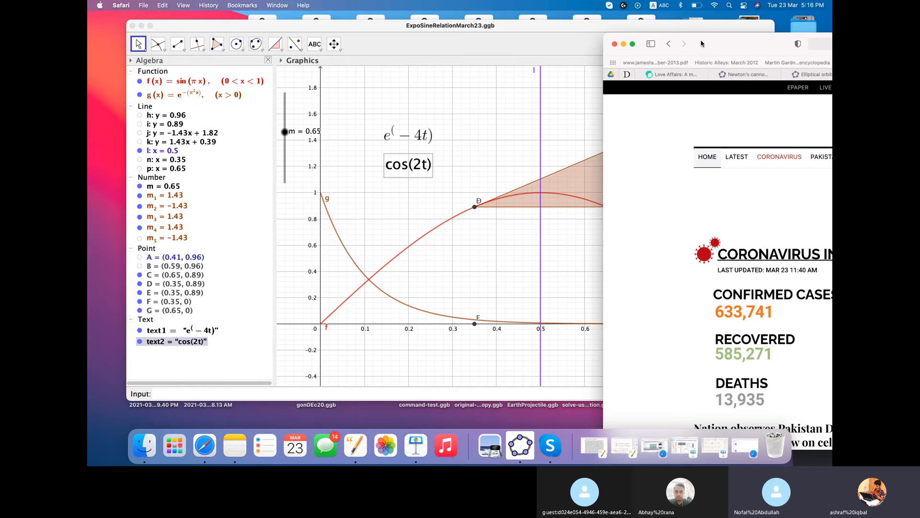
{"action": "left_click_drag", "start_coordinate": [674, 38], "coordinate": [364, 17]}
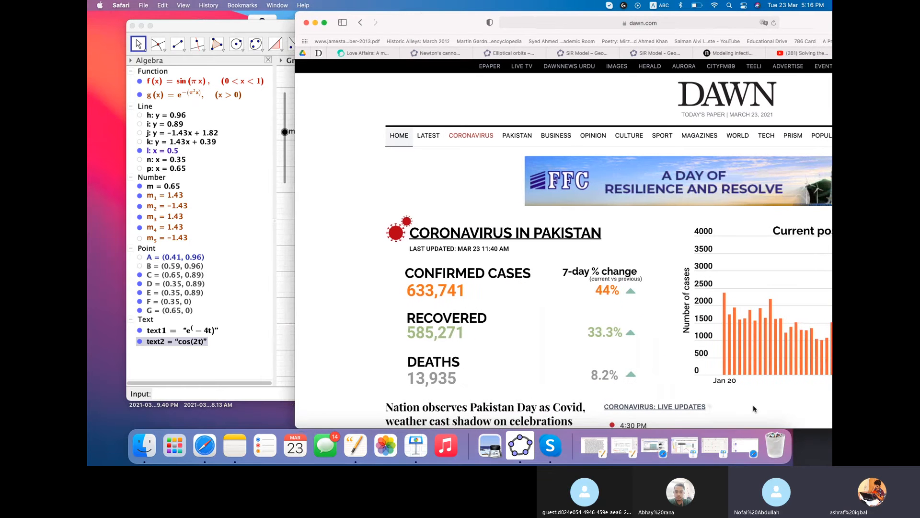
{"action": "left_click", "coordinate": [746, 443]}
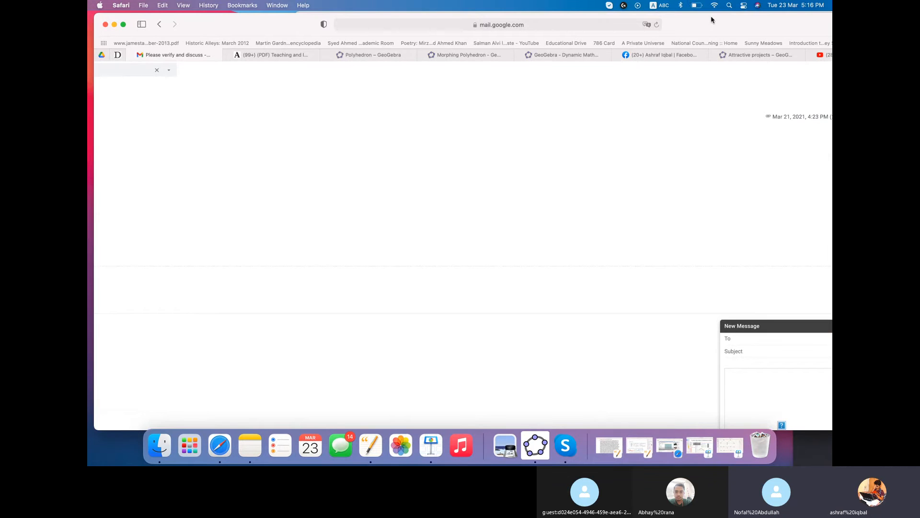
{"action": "left_click_drag", "start_coordinate": [718, 22], "coordinate": [453, 20]}
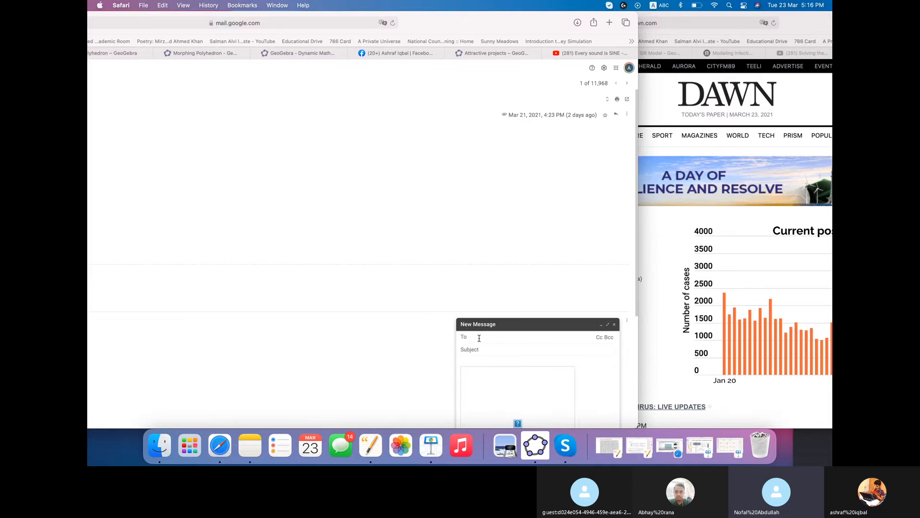
Look up two saved contacts by name and add them as the first recipients of the new message.
{"action": "type", "text": "so"}
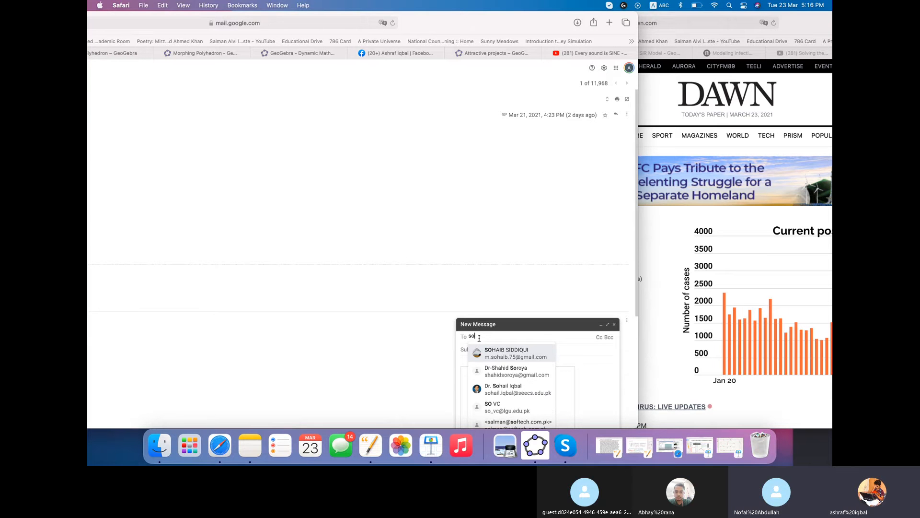
{"action": "type", "text": "haib"}
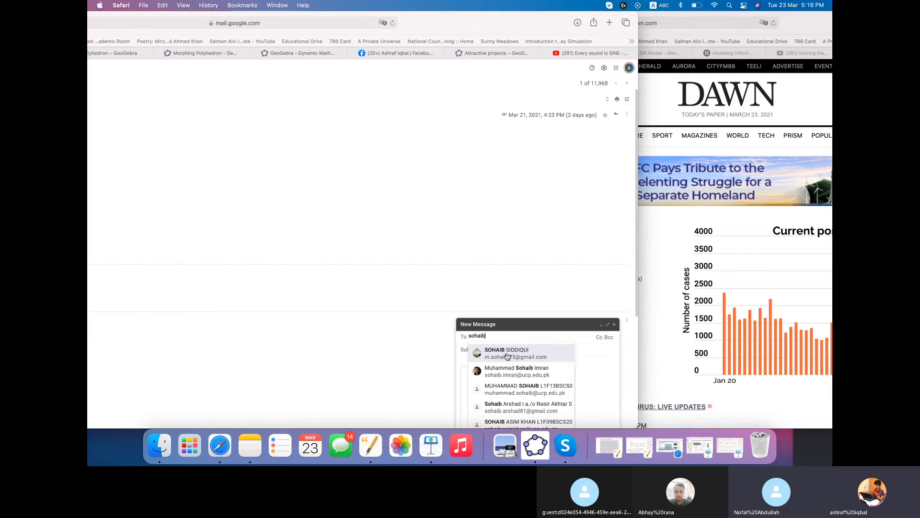
{"action": "left_click", "coordinate": [512, 355]}
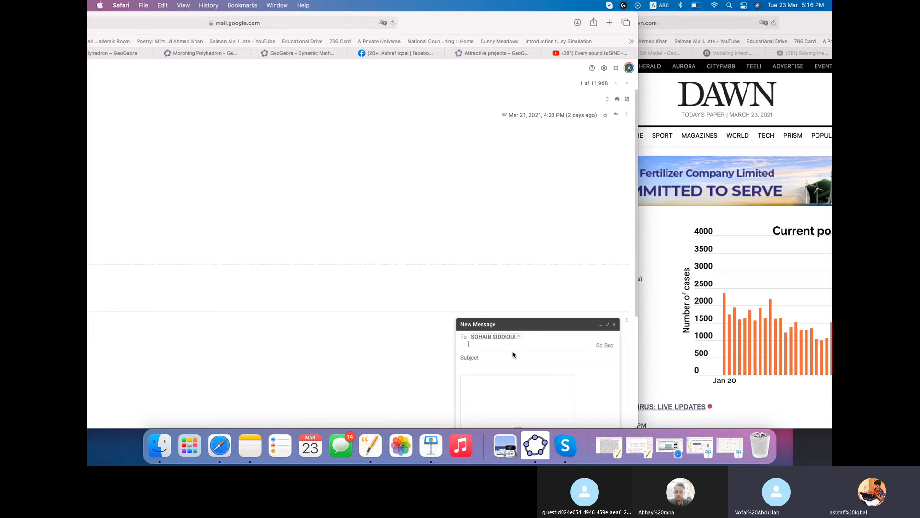
{"action": "type", "text": "ab"}
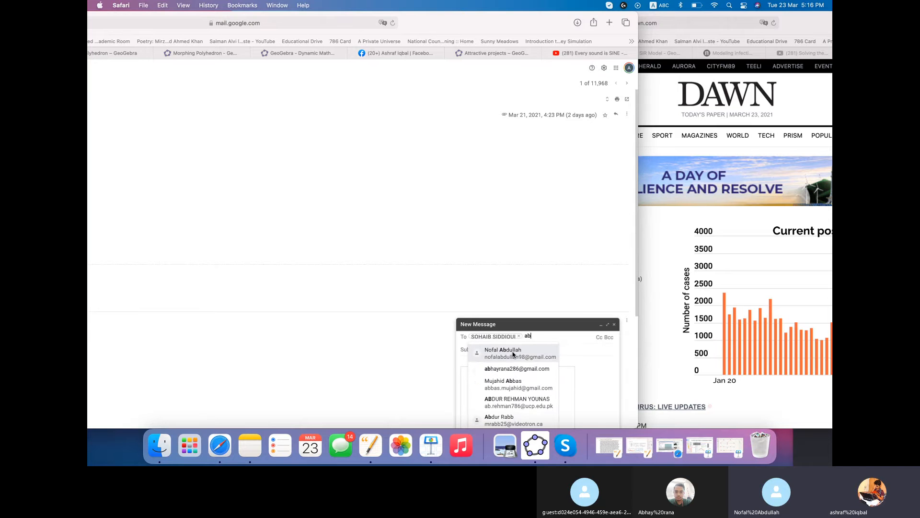
{"action": "type", "text": "h"}
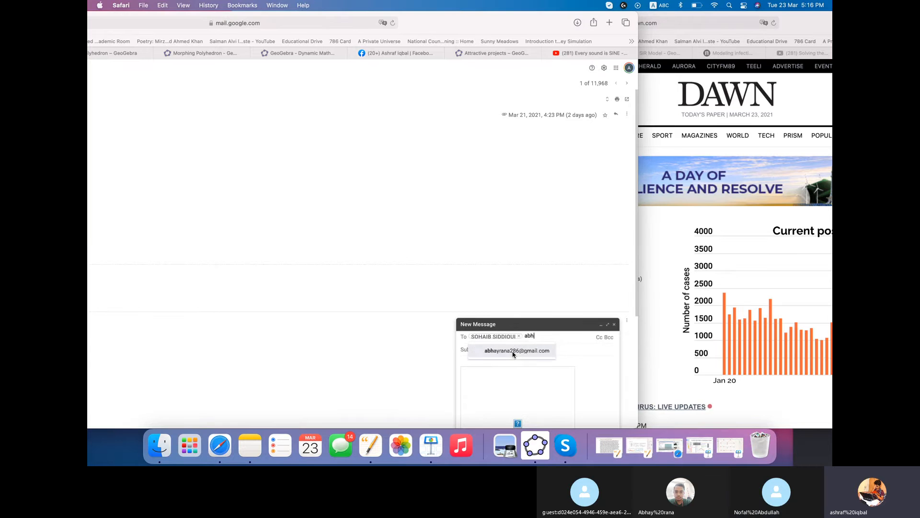
{"action": "key", "text": "BackSpace"}
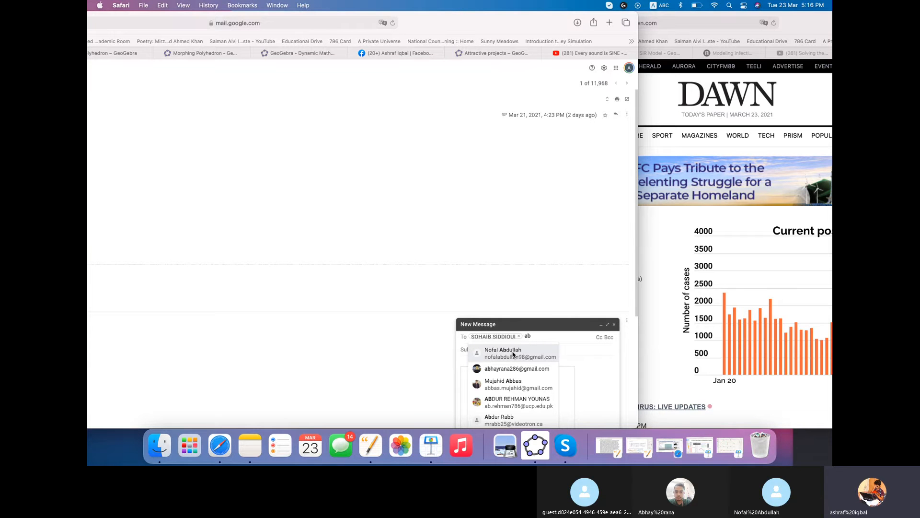
{"action": "left_click", "coordinate": [511, 356]}
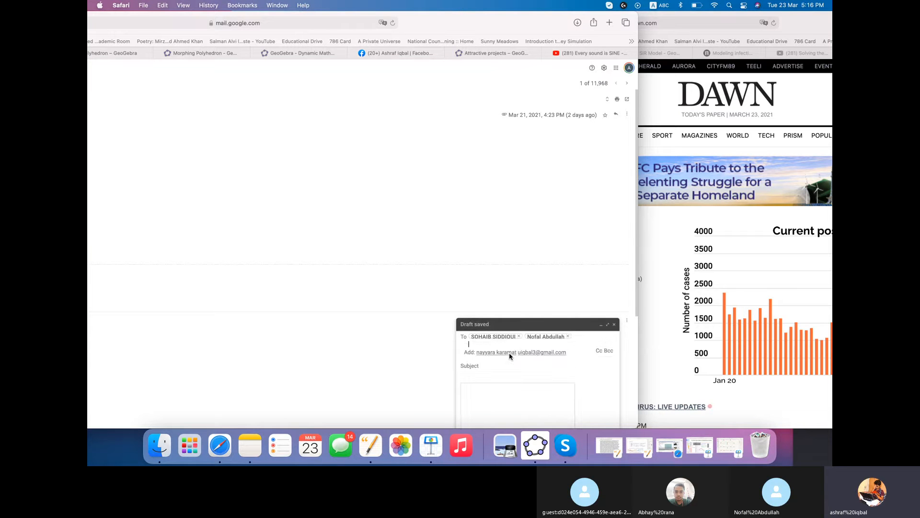
Add the three suggested contacts as recipients, plus one more contact looked up by the start of the e-mail address.
{"action": "left_click", "coordinate": [497, 353]}
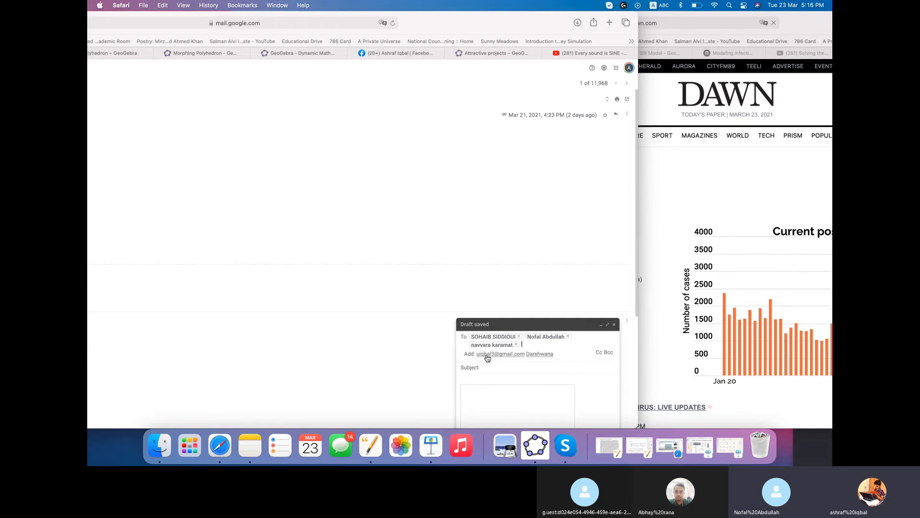
{"action": "left_click", "coordinate": [487, 358]}
{"action": "left_click", "coordinate": [487, 361]}
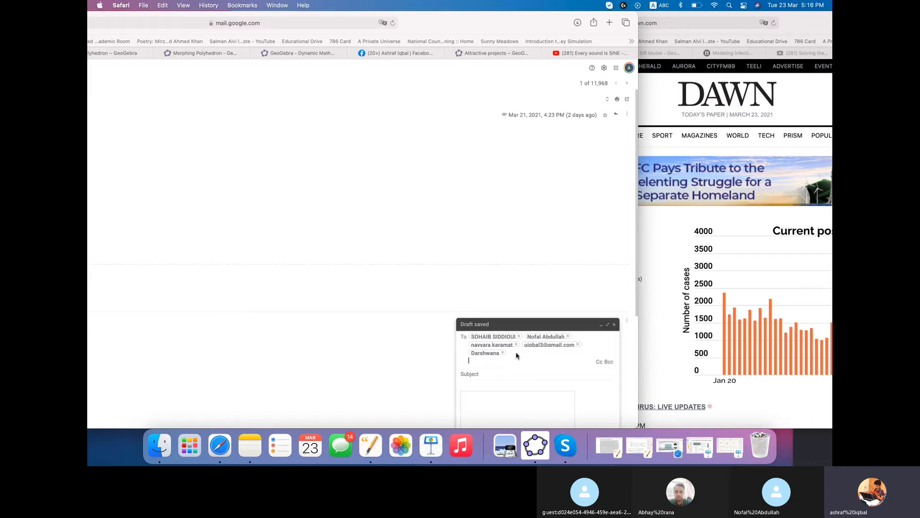
{"action": "type", "text": "abh"}
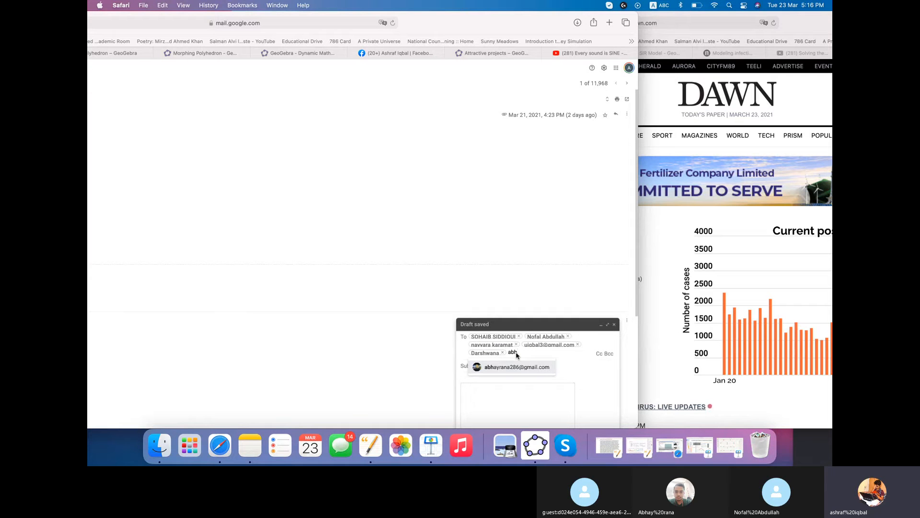
{"action": "left_click", "coordinate": [504, 368]}
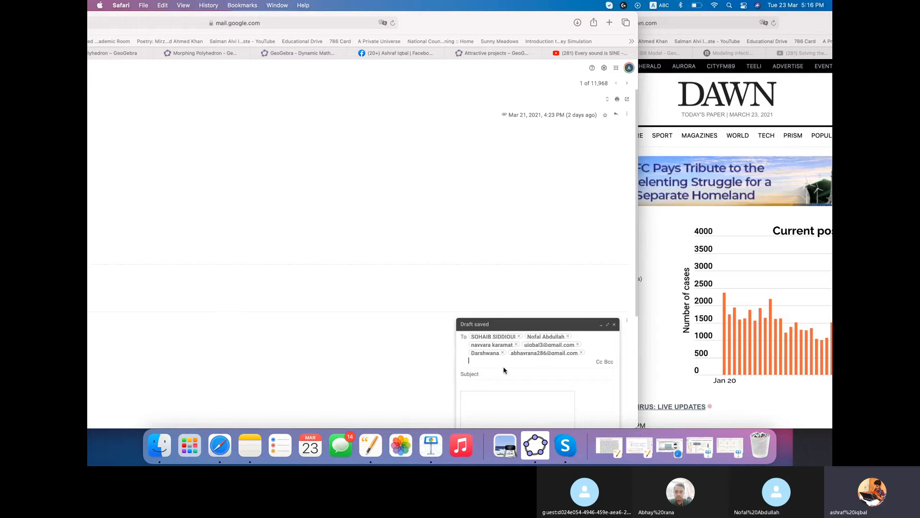
Look up three more contacts by first name and add the top match for each as a recipient.
{"action": "type", "text": "tahir"}
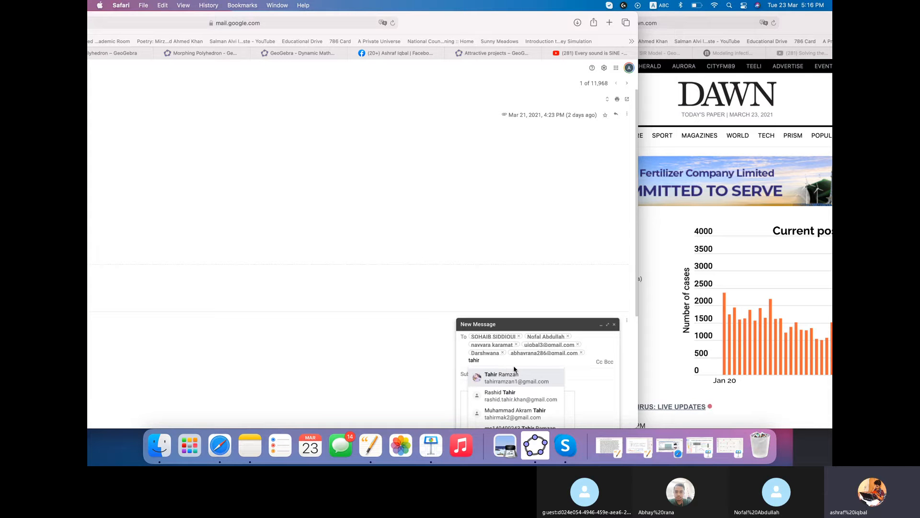
{"action": "left_click", "coordinate": [513, 382]}
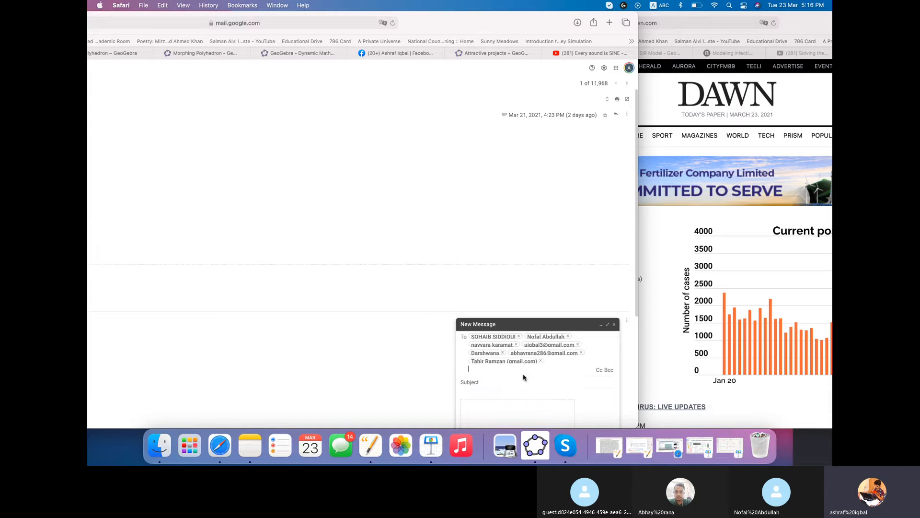
{"action": "type", "text": "nadir"}
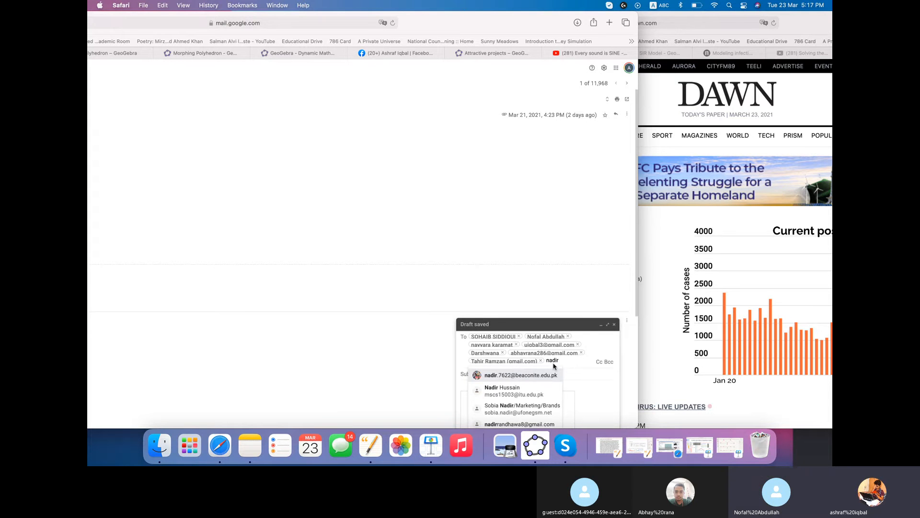
{"action": "key", "text": "Return"}
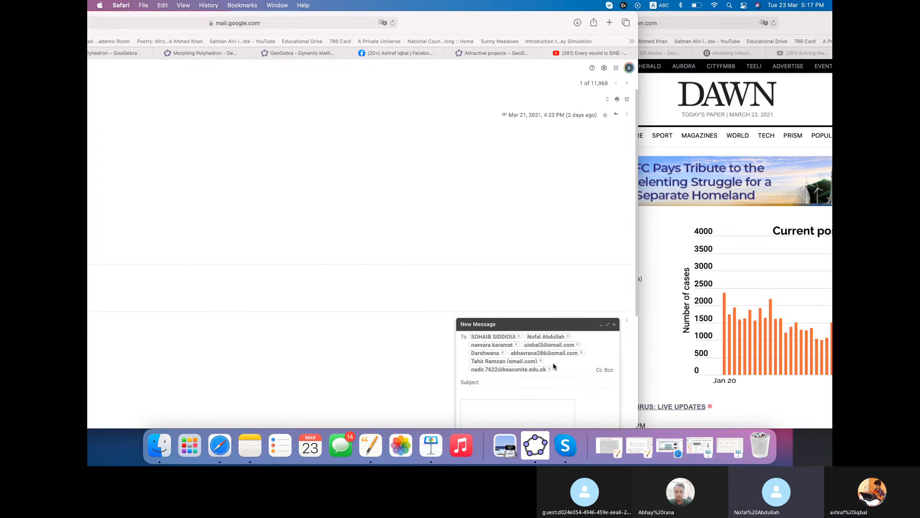
{"action": "type", "text": "mustafa"}
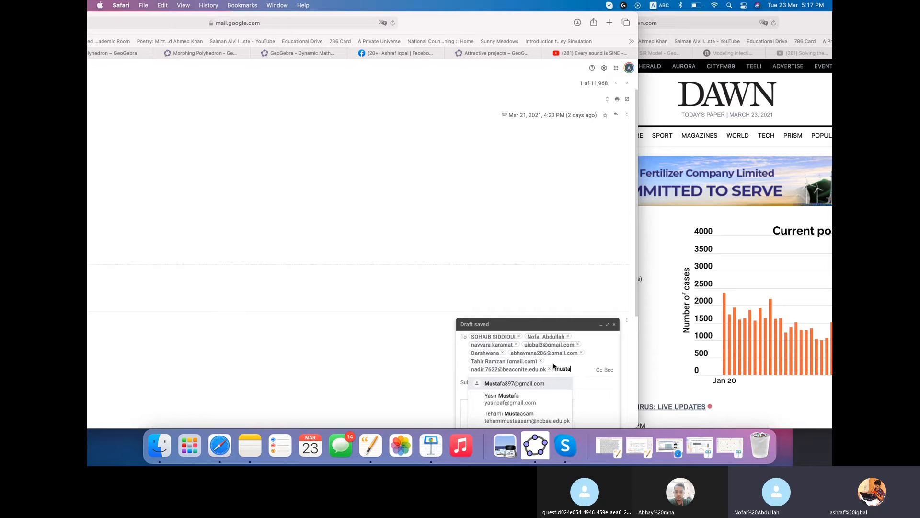
{"action": "left_click", "coordinate": [523, 385]}
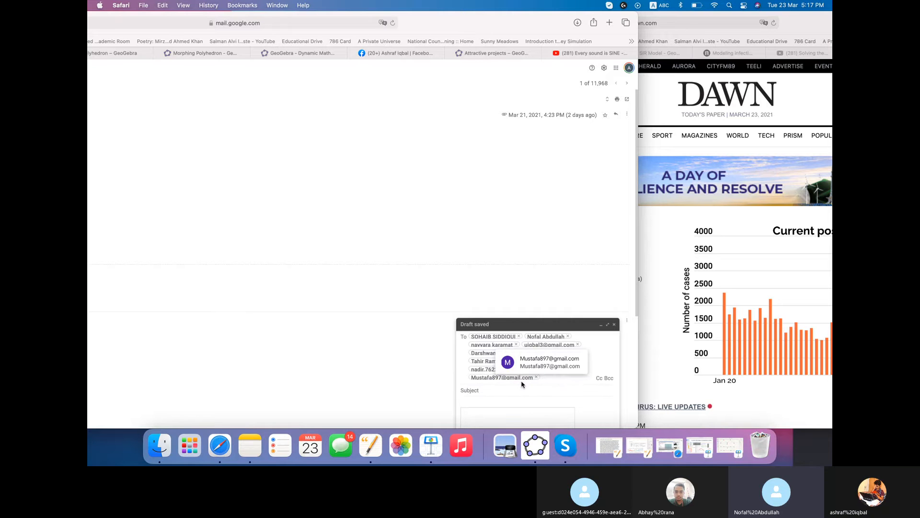
Set the message subject to "Session on Thursday at 5pm".
{"action": "left_click", "coordinate": [485, 391]}
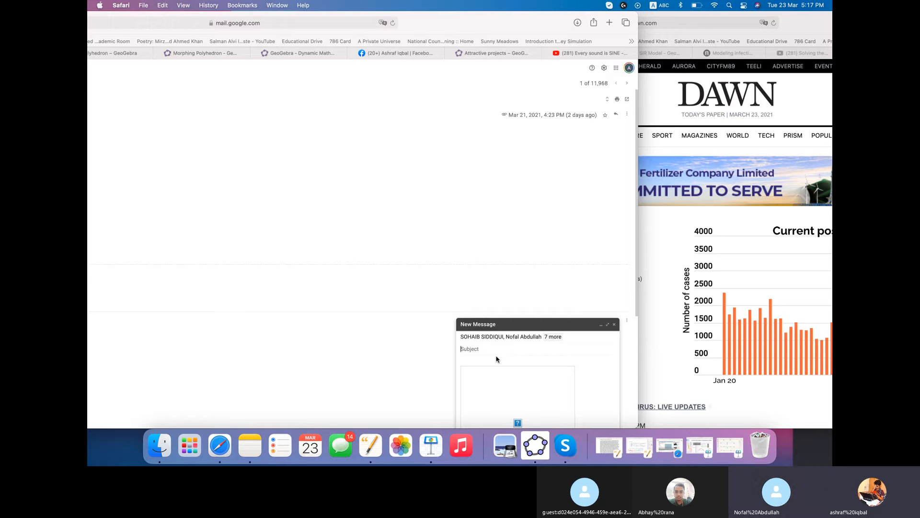
{"action": "type", "text": "Session "}
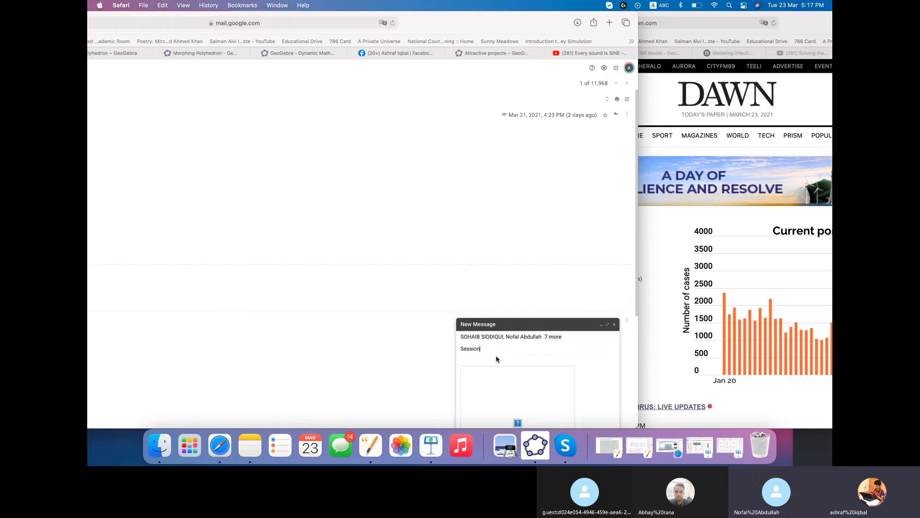
{"action": "type", "text": "on"}
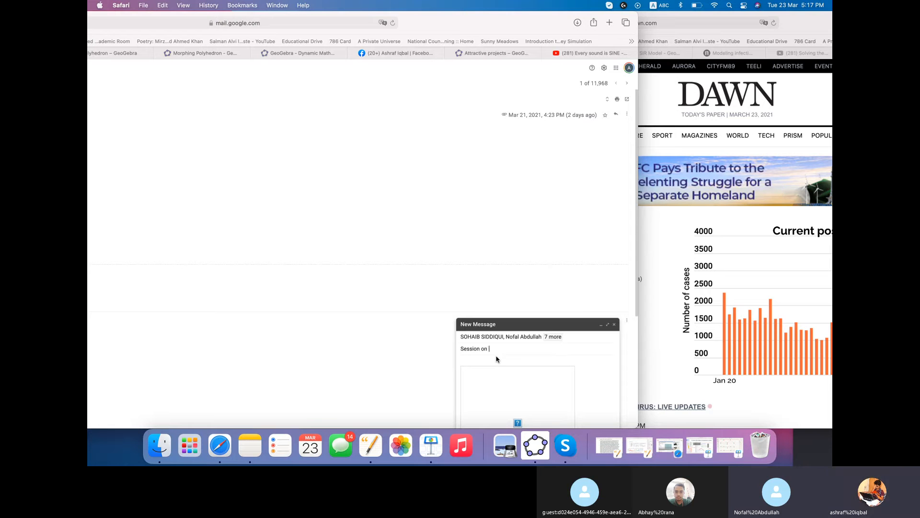
{"action": "type", "text": " Thu"}
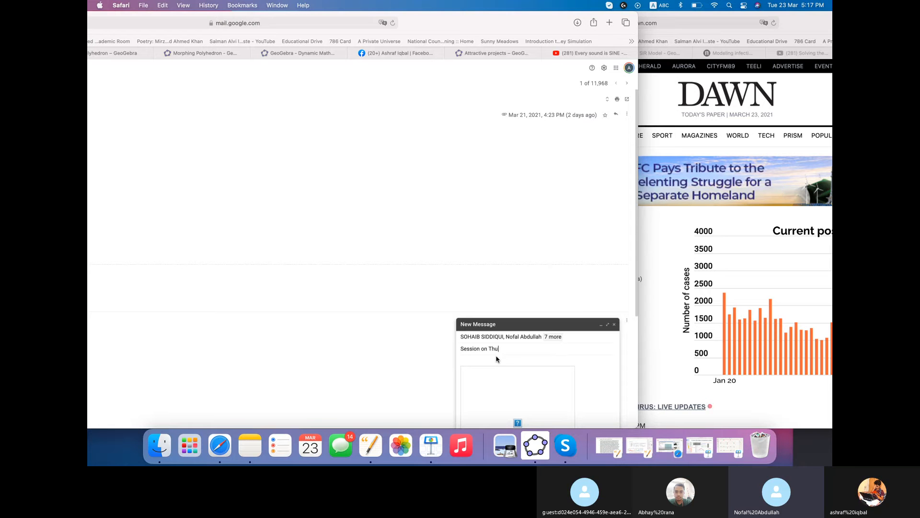
{"action": "type", "text": "rd"}
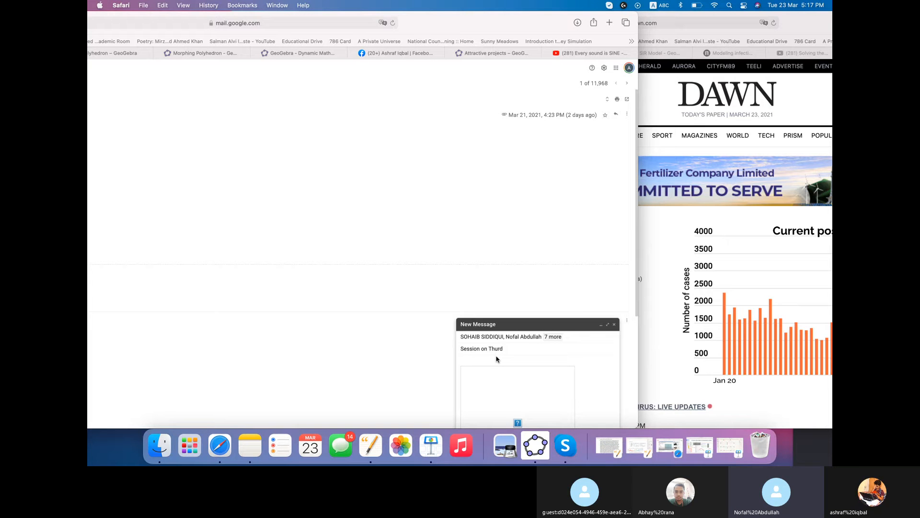
{"action": "type", "text": "ay"}
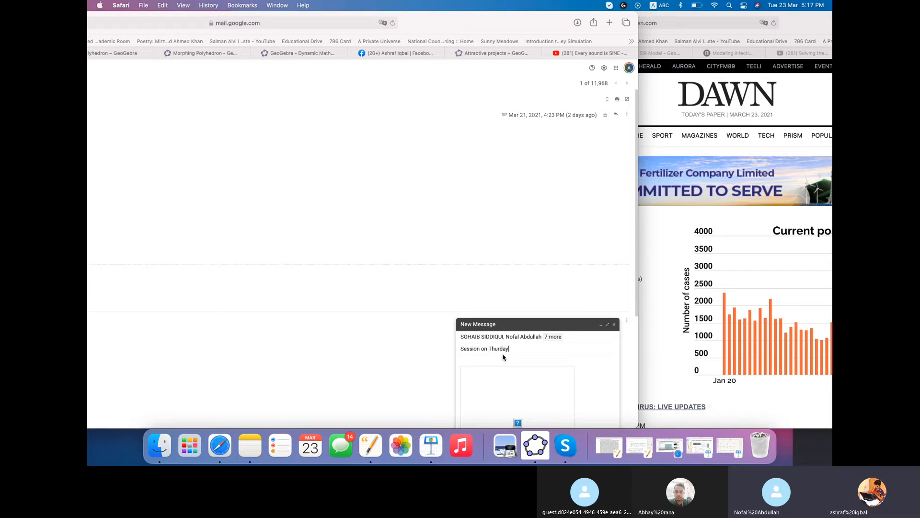
{"action": "left_click", "coordinate": [500, 349]}
{"action": "type", "text": "s"}
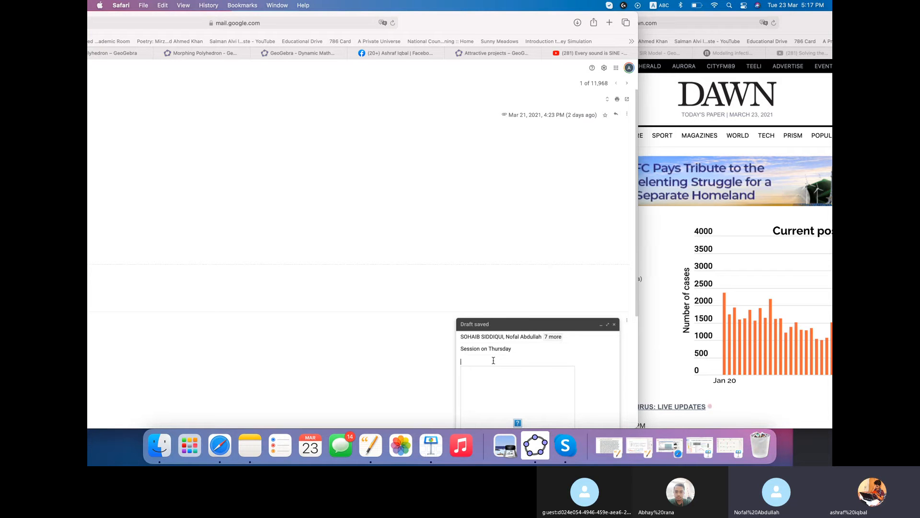
{"action": "left_click", "coordinate": [522, 350]}
{"action": "type", "text": "at 5"}
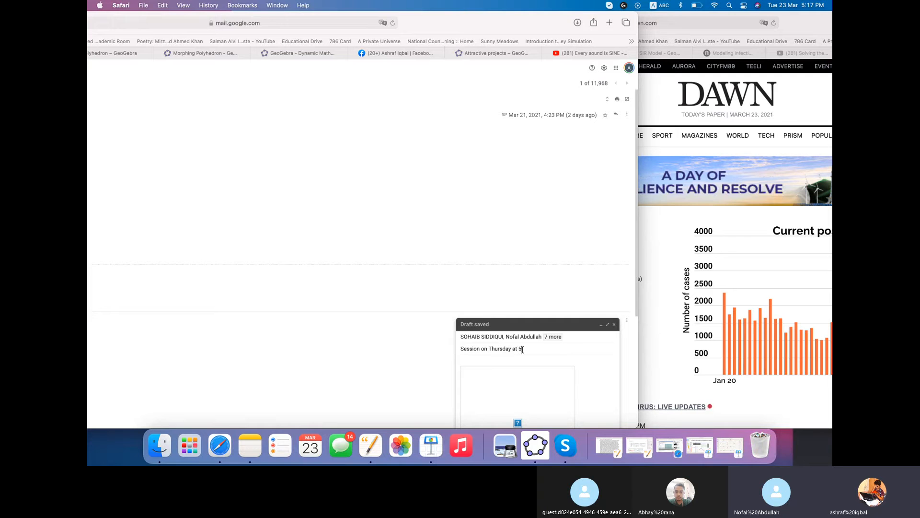
{"action": "type", "text": "m"}
Write "Please attend?" and a sentence naming who will conduct the session in the body, and sign with the sender's full name below.
{"action": "left_click", "coordinate": [481, 363]}
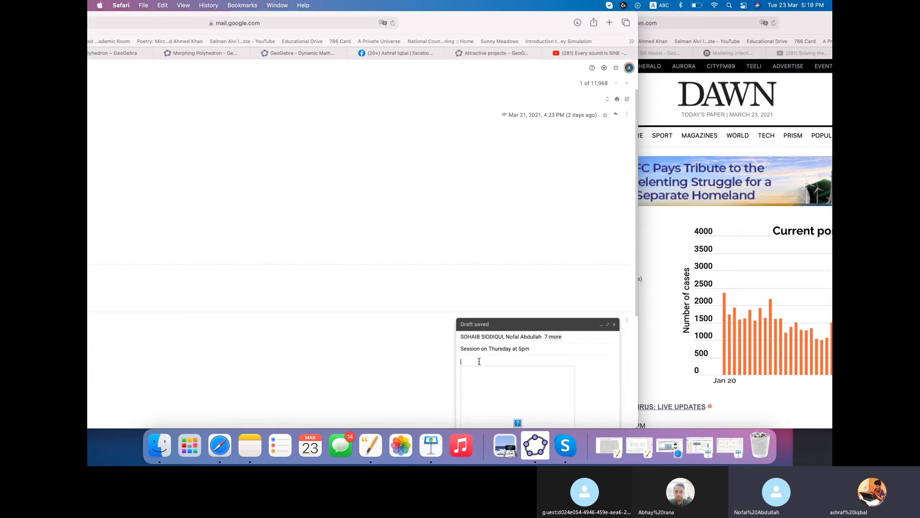
{"action": "type", "text": "Please"}
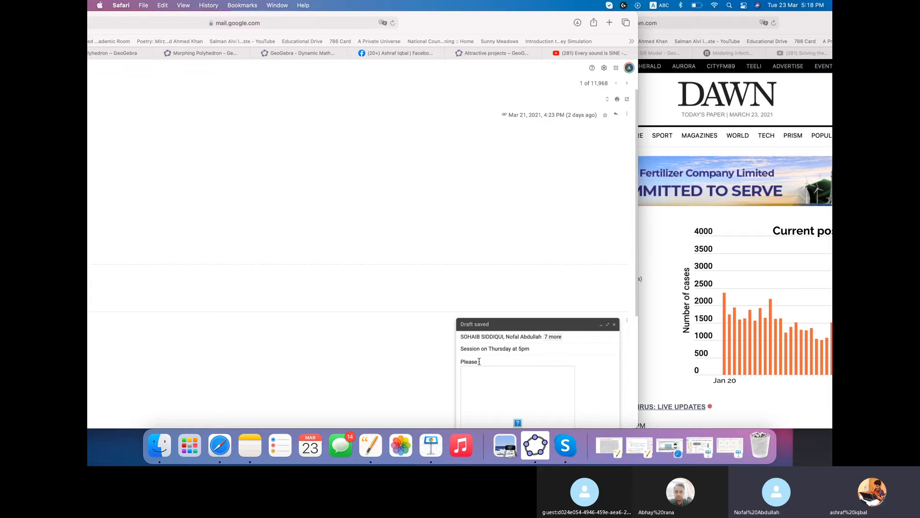
{"action": "type", "text": " attend? N"}
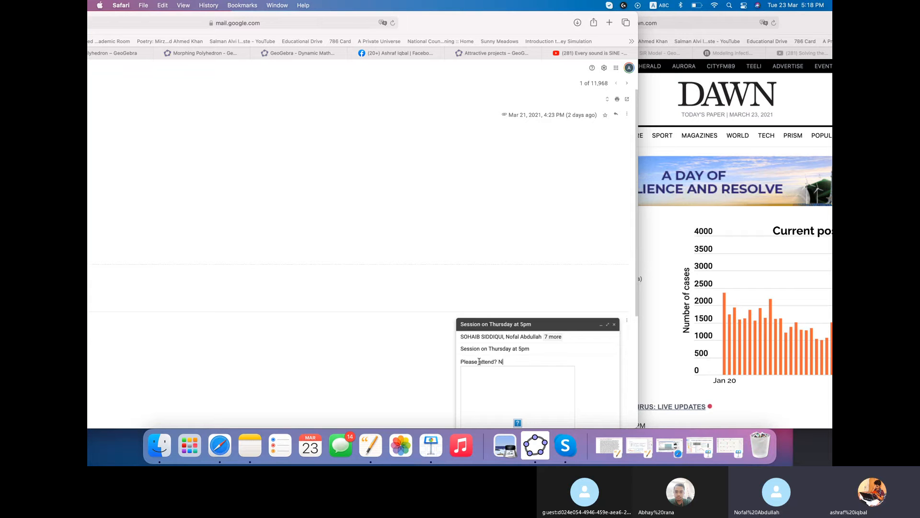
{"action": "type", "text": "ofel will"}
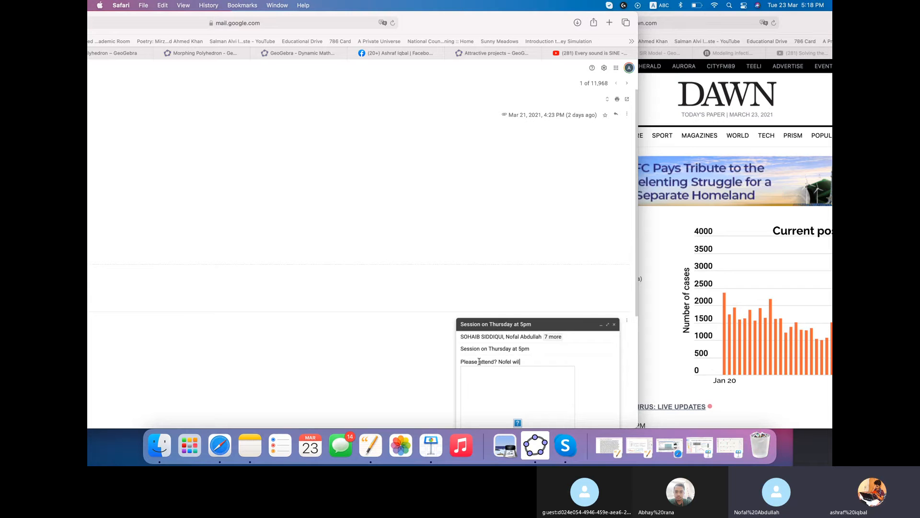
{"action": "type", "text": "con"}
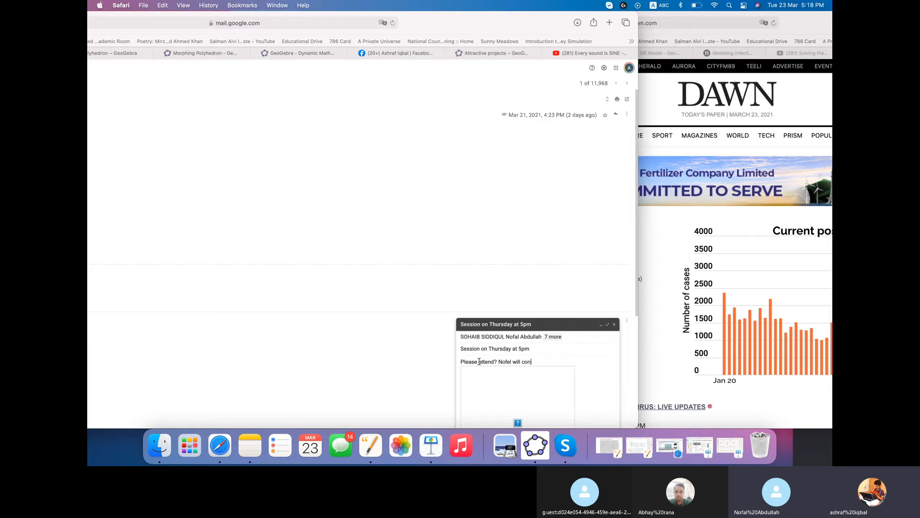
{"action": "type", "text": "duct it?"}
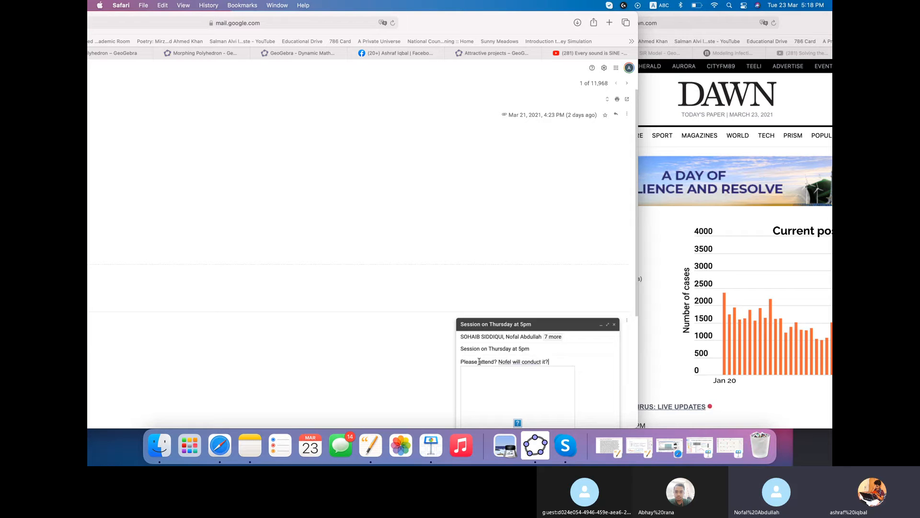
{"action": "key", "text": "Return"}
{"action": "type", "text": "ash"}
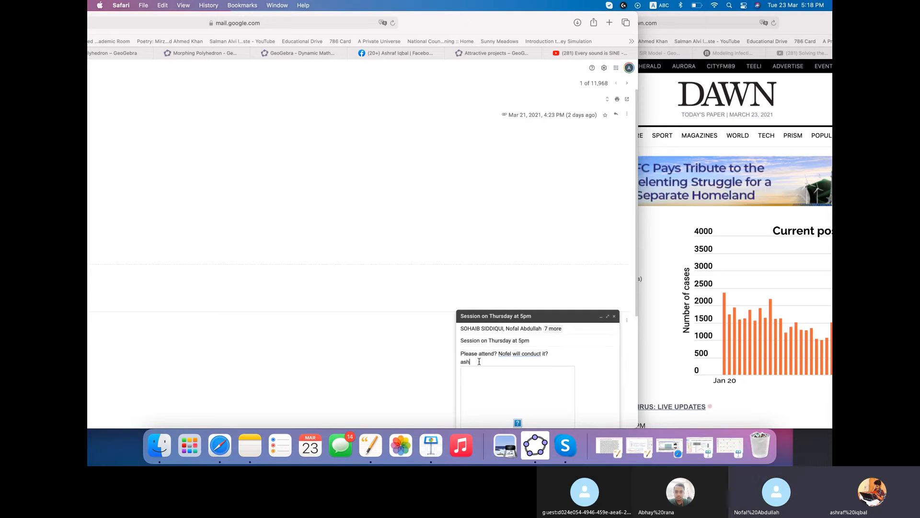
{"action": "type", "text": "raf iqbal"}
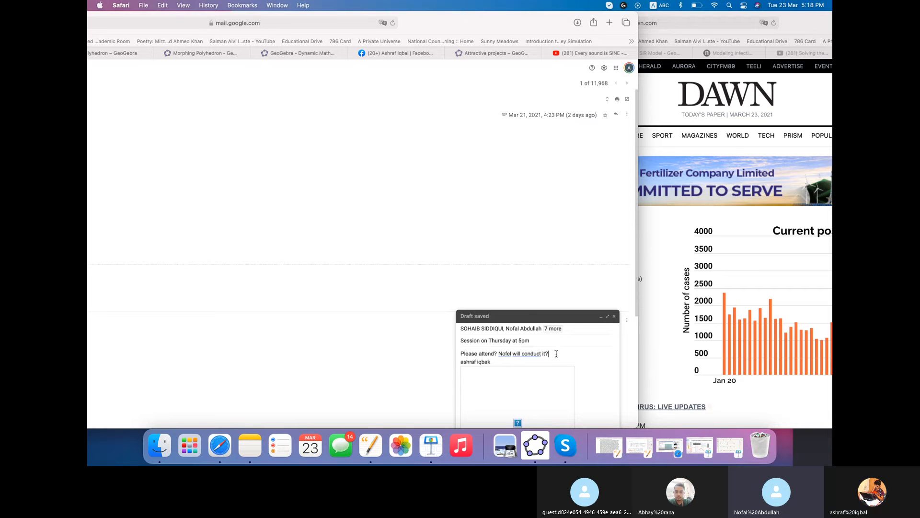
Add "It is extremely important?" to the message body, leave a blank line below it and correct the spelling of the sender's name in the signature.
{"action": "type", "text": " It"}
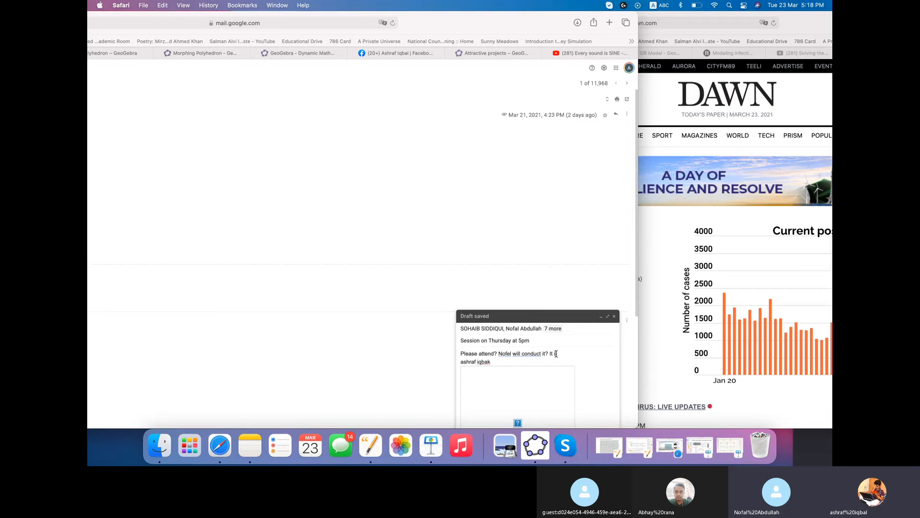
{"action": "type", "text": " is extr"}
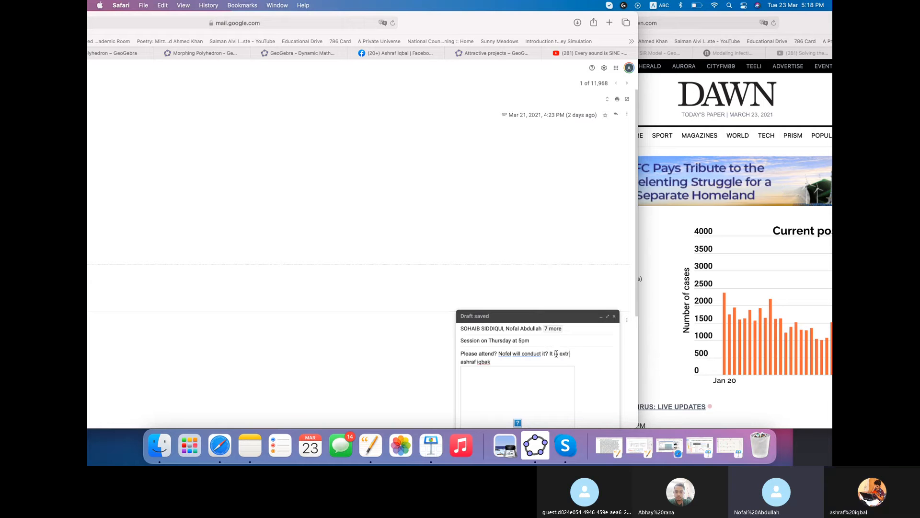
{"action": "type", "text": "emely "}
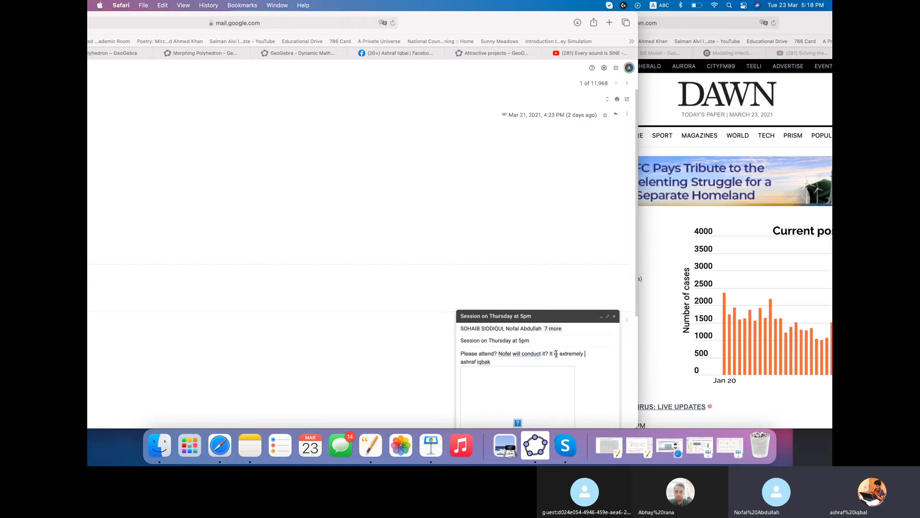
{"action": "type", "text": "import"}
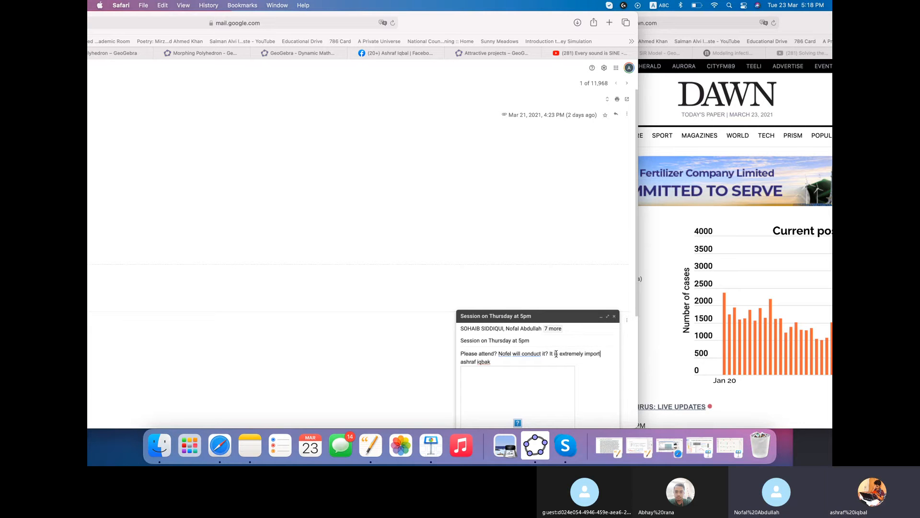
{"action": "type", "text": "ant?"}
{"action": "key", "text": "Return"}
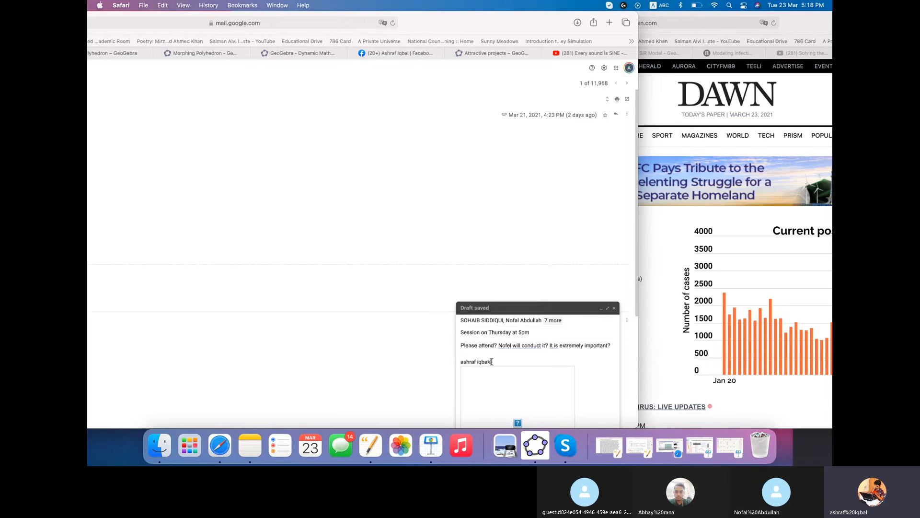
{"action": "type", "text": "ashraf iqbal"}
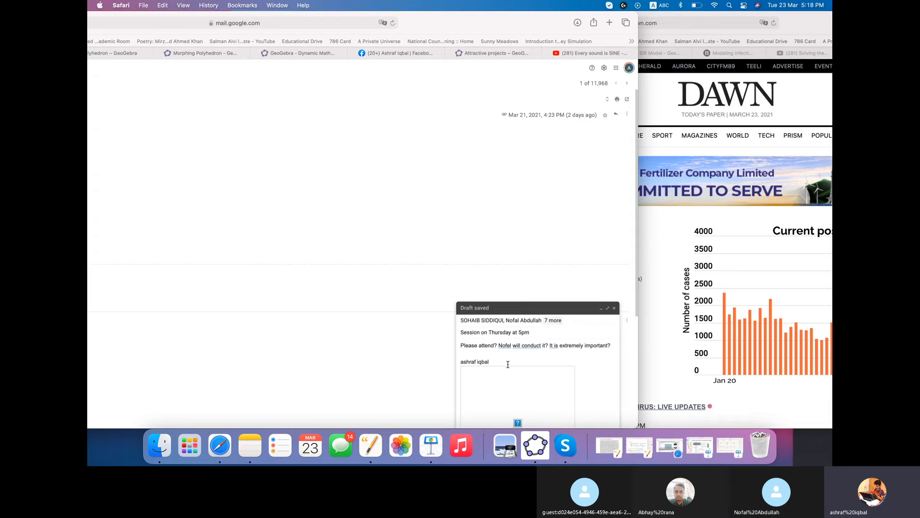
{"action": "key", "text": "Return"}
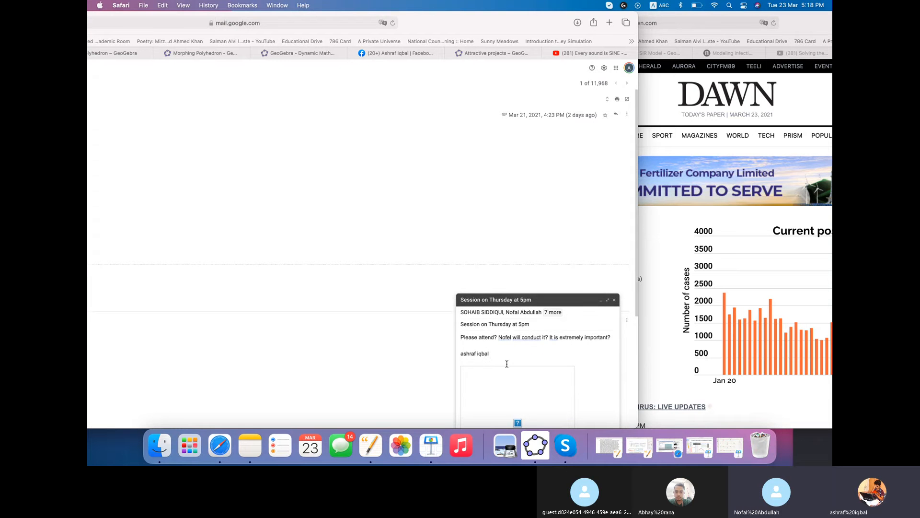
Send the finished invitation message to all added recipients.
{"action": "scroll", "coordinate": [506, 363], "scroll_direction": "down", "scroll_amount": 3}
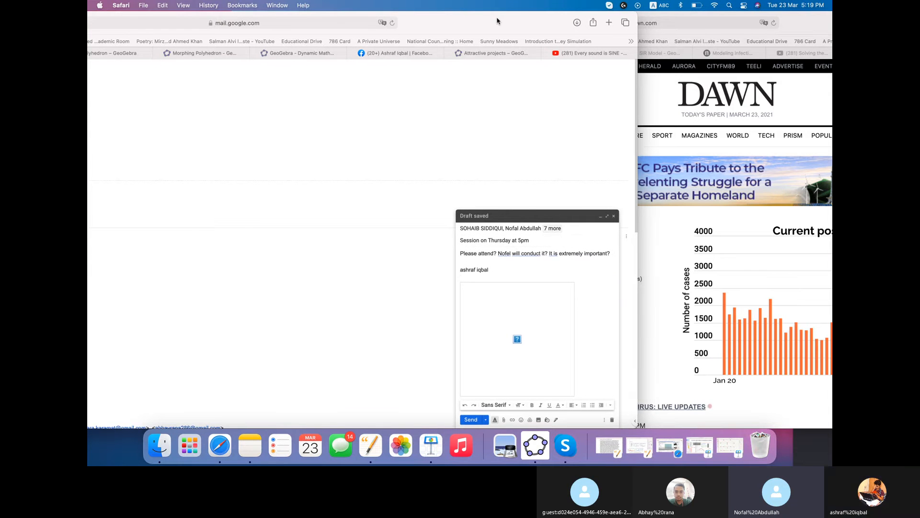
{"action": "left_click_drag", "start_coordinate": [499, 20], "coordinate": [463, 5]}
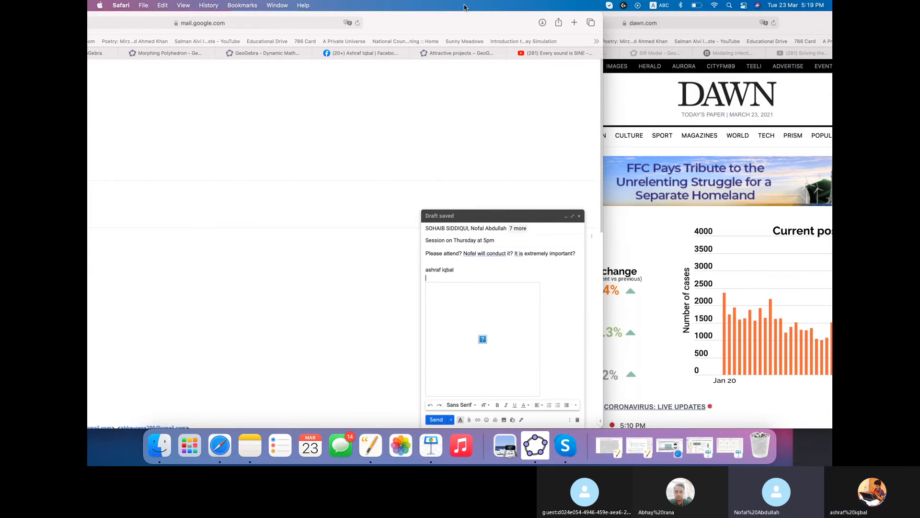
{"action": "left_click", "coordinate": [437, 421]}
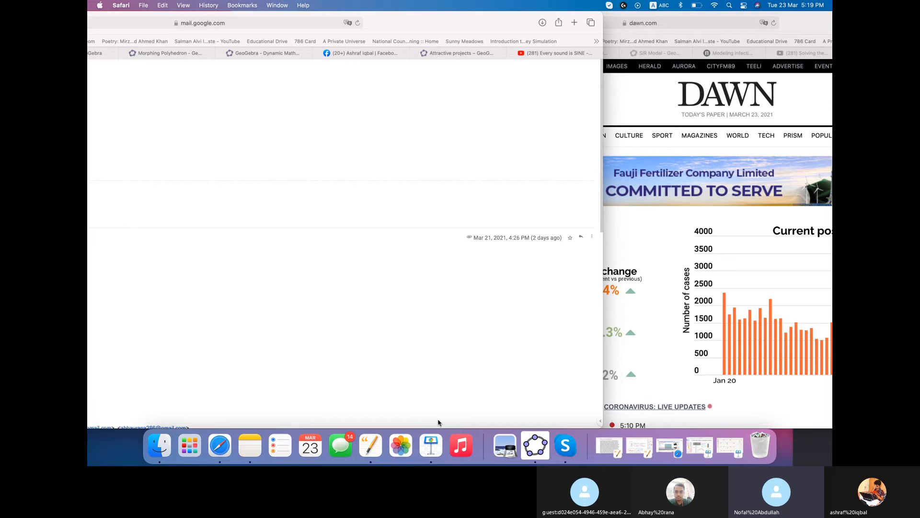
Switch to the open Facebook profile and view the "What a beauty?" post with the 3D surface images.
{"action": "left_click_drag", "start_coordinate": [407, 22], "coordinate": [613, 27]}
{"action": "left_click", "coordinate": [572, 146]}
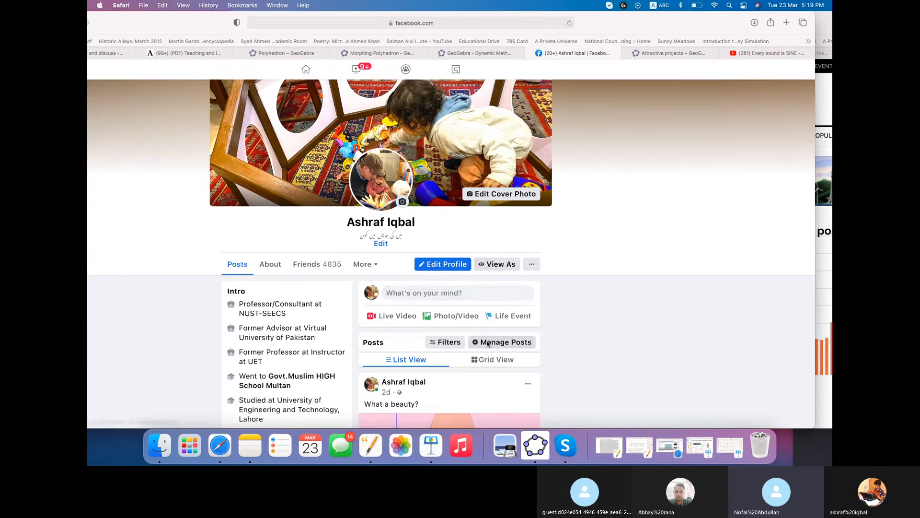
{"action": "scroll", "coordinate": [487, 344], "scroll_direction": "down", "scroll_amount": 5}
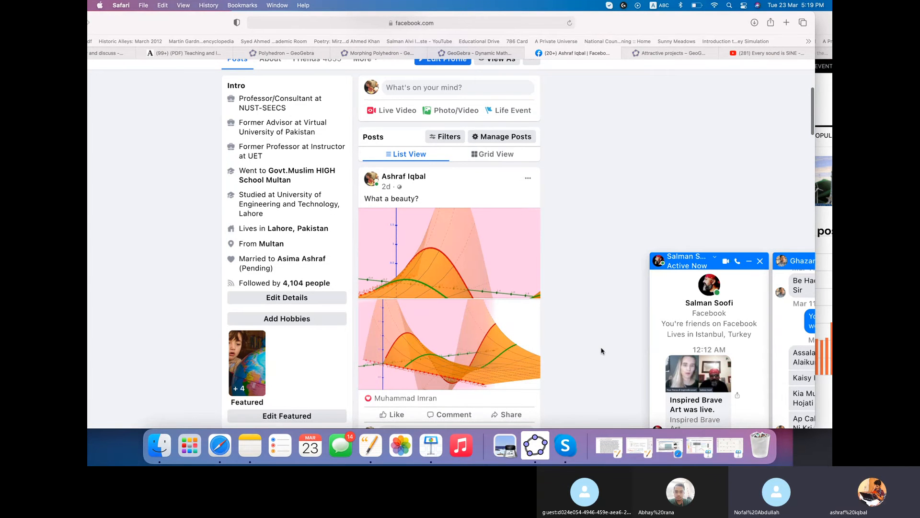
{"action": "scroll", "coordinate": [602, 351], "scroll_direction": "down", "scroll_amount": 3}
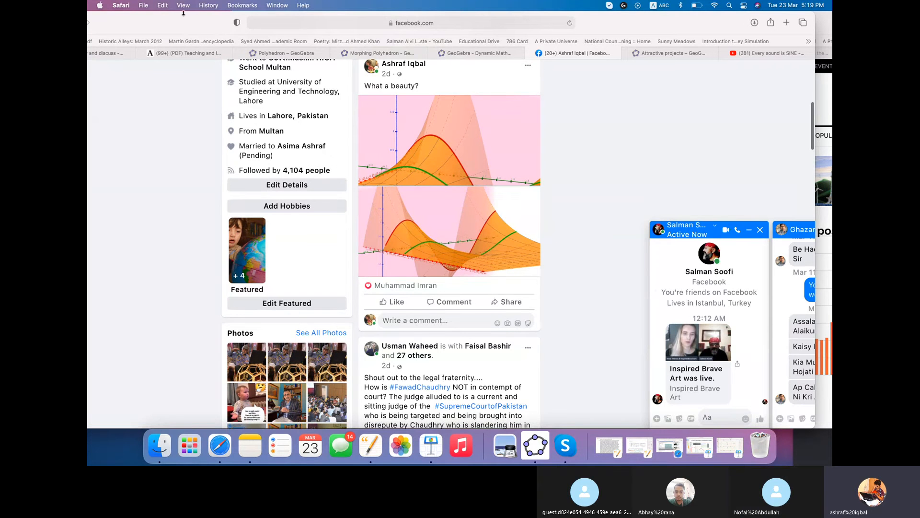
Return to Gmail and look through the sent "Please verify and discuss" conversation.
{"action": "left_click_drag", "start_coordinate": [169, 22], "coordinate": [271, 32]}
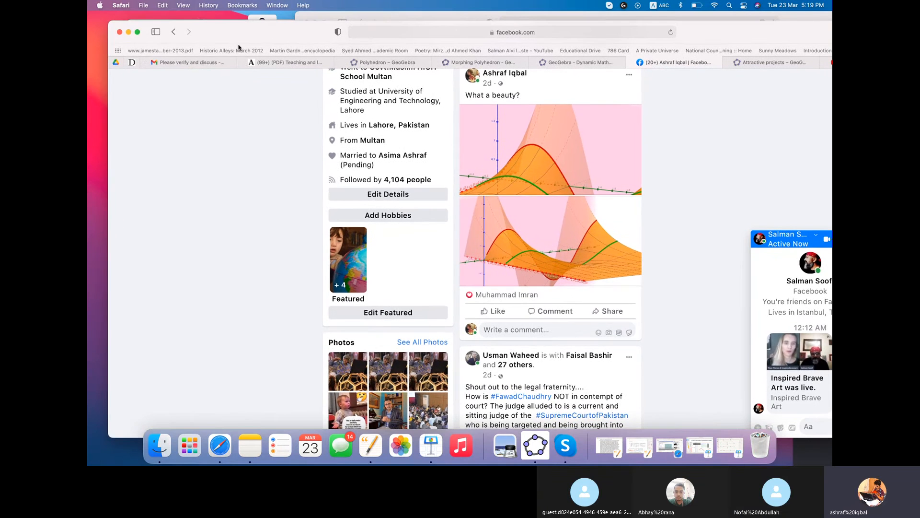
{"action": "left_click", "coordinate": [201, 65]}
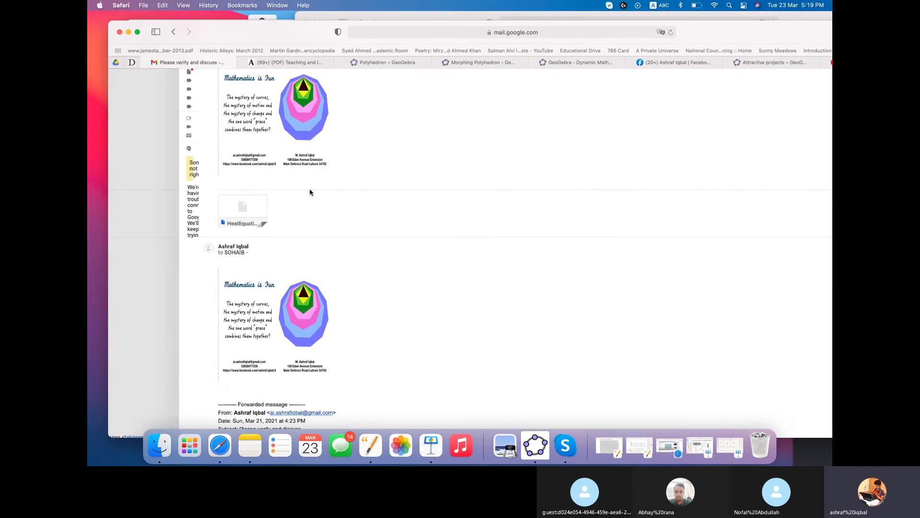
{"action": "scroll", "coordinate": [309, 192], "scroll_direction": "down", "scroll_amount": 10}
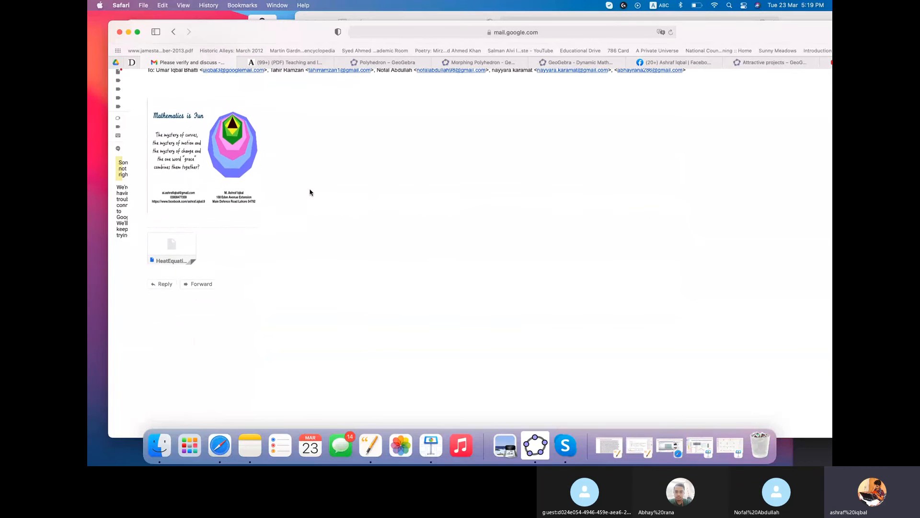
{"action": "scroll", "coordinate": [310, 192], "scroll_direction": "up", "scroll_amount": 10}
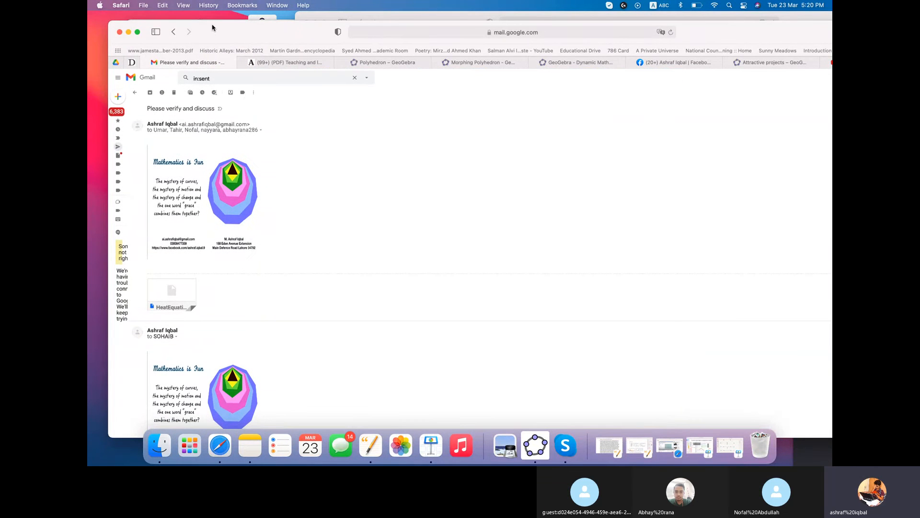
Move the Gmail window lower on the desktop, and bring the Dawn news window forward and reposition it.
{"action": "left_click_drag", "start_coordinate": [215, 30], "coordinate": [244, 48]}
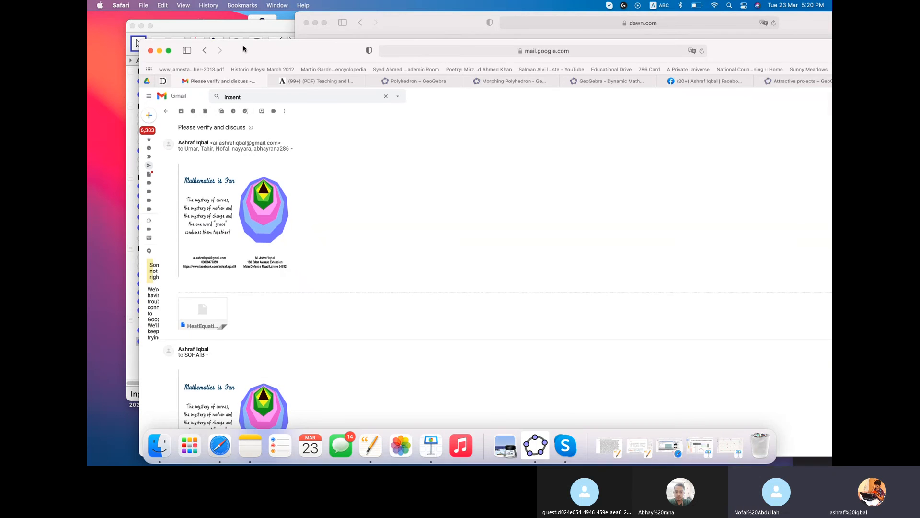
{"action": "left_click_drag", "start_coordinate": [244, 48], "coordinate": [255, 130]}
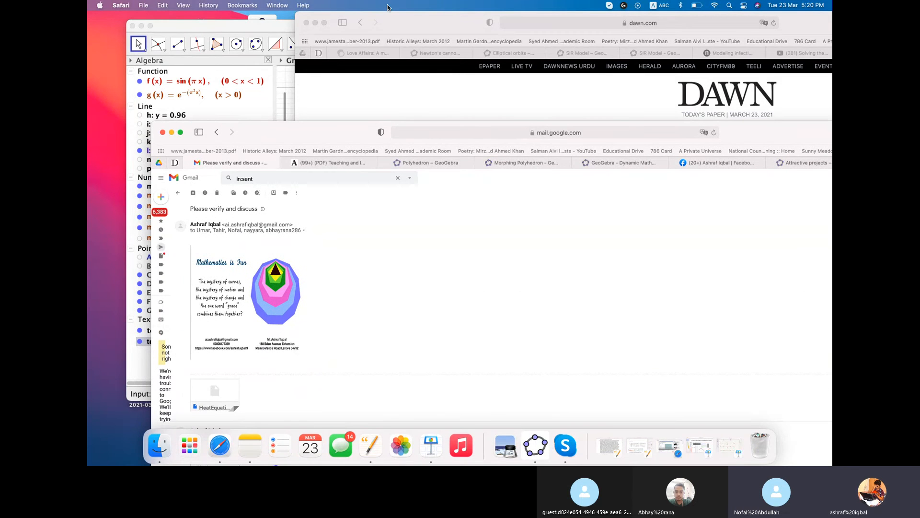
{"action": "left_click", "coordinate": [397, 19]}
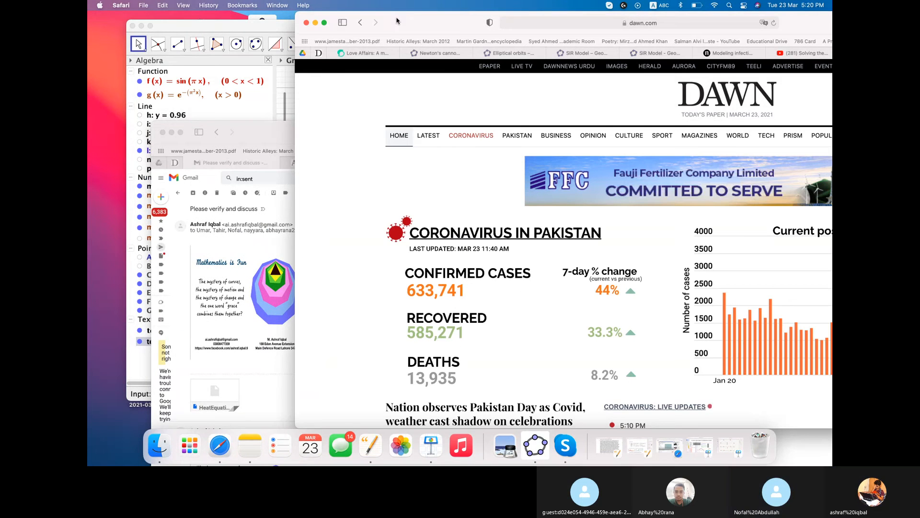
{"action": "left_click_drag", "start_coordinate": [396, 19], "coordinate": [238, 128]}
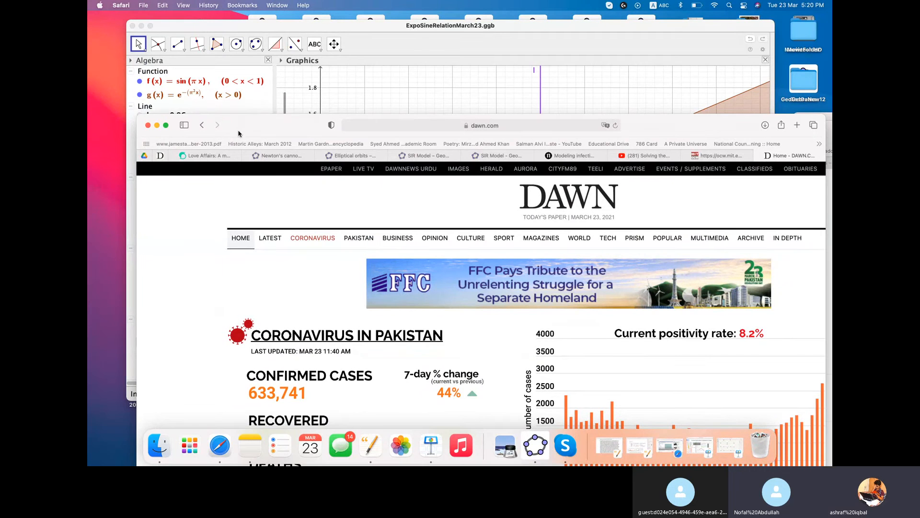
{"action": "left_click_drag", "start_coordinate": [238, 128], "coordinate": [226, 39]}
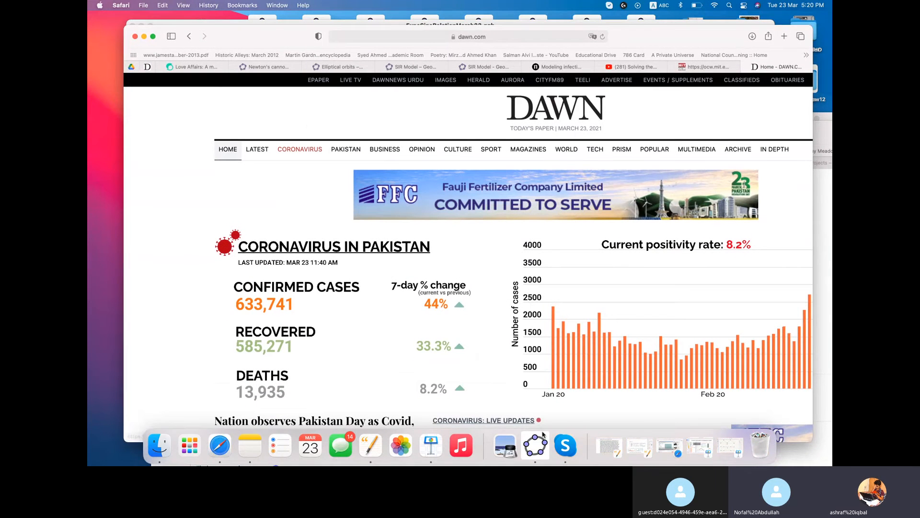
Switch to the Skype call window and unmute the microphone.
{"action": "left_click", "coordinate": [566, 448]}
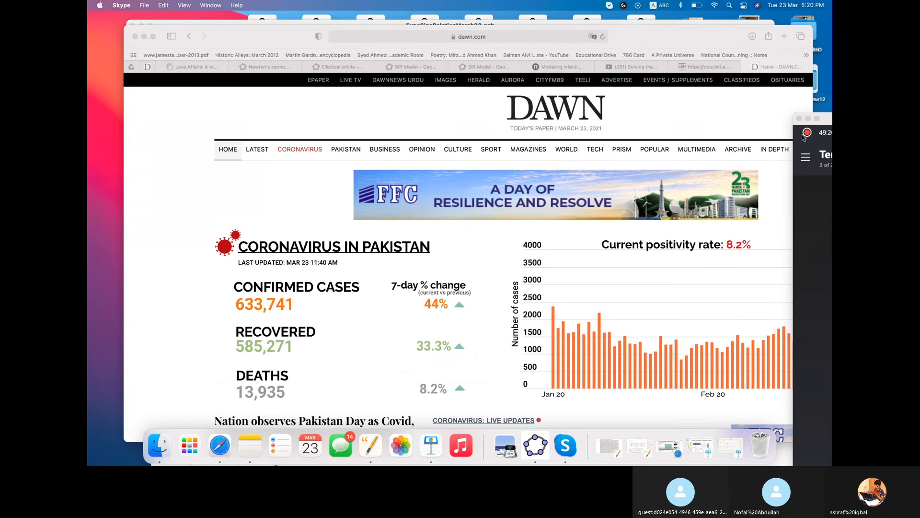
{"action": "left_click", "coordinate": [810, 185]}
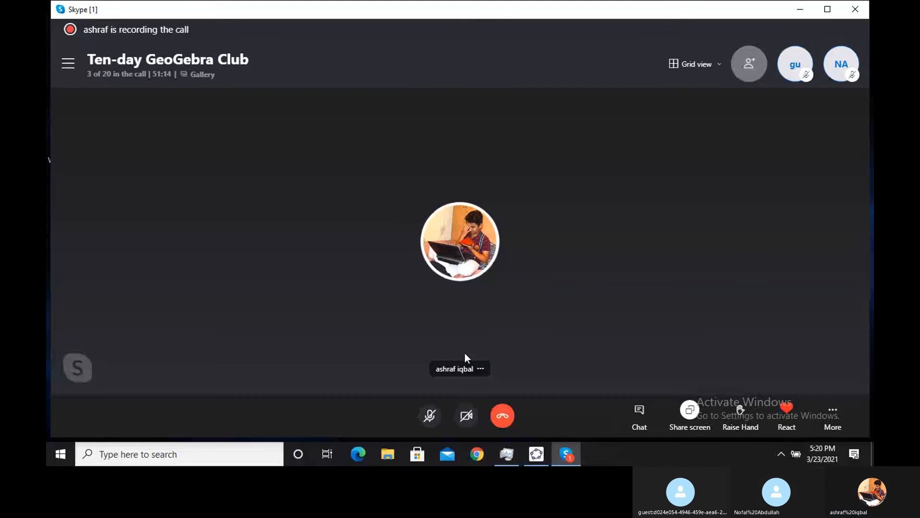
{"action": "left_click", "coordinate": [429, 416]}
Browse in File Explorer from the Semester 6 folder up to class room on drive E and open the calculus folder there.
{"action": "left_click", "coordinate": [389, 454]}
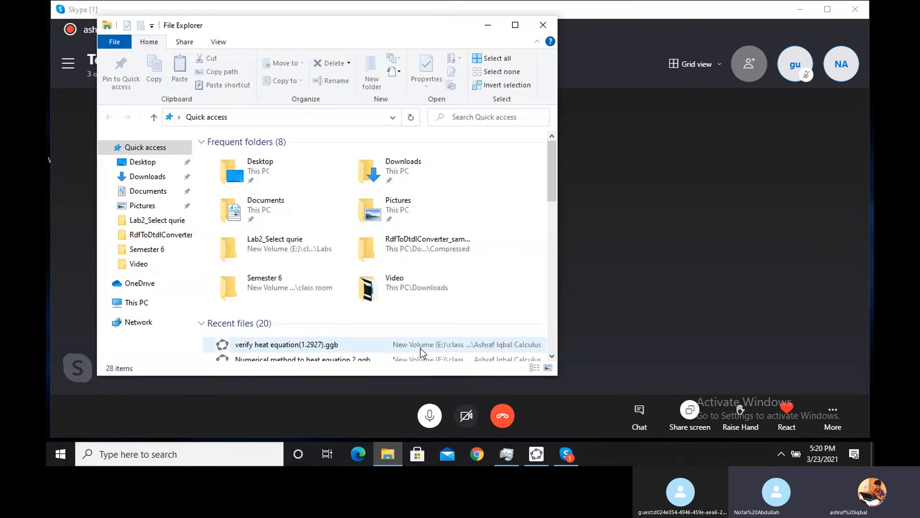
{"action": "left_click", "coordinate": [515, 25]}
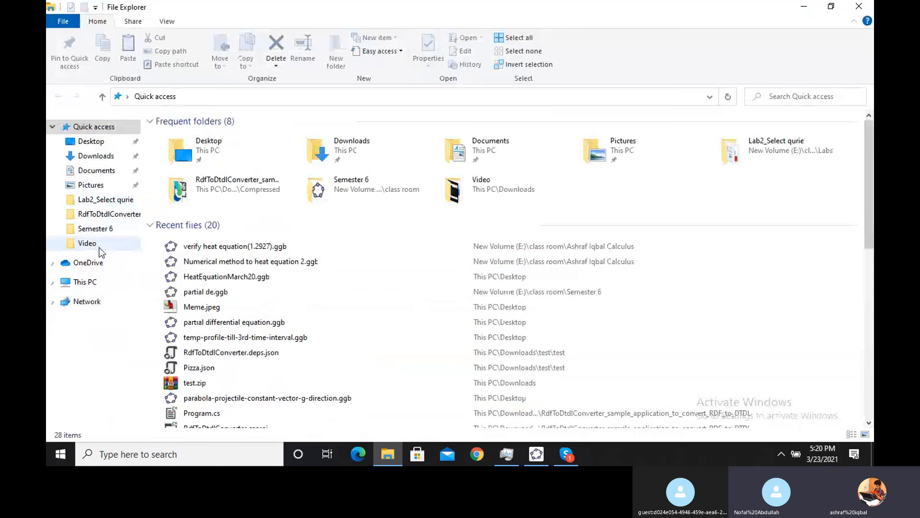
{"action": "left_click", "coordinate": [95, 228]}
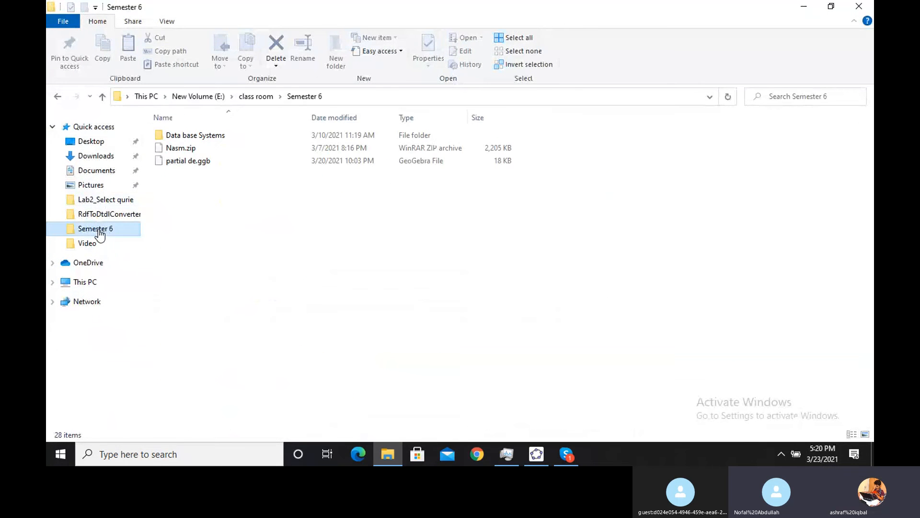
{"action": "left_click", "coordinate": [103, 97]}
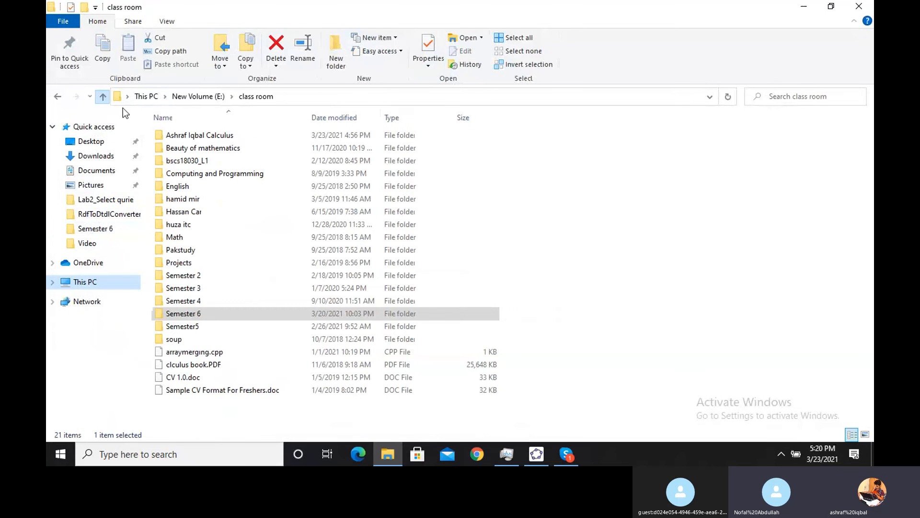
{"action": "double_click", "coordinate": [230, 135]}
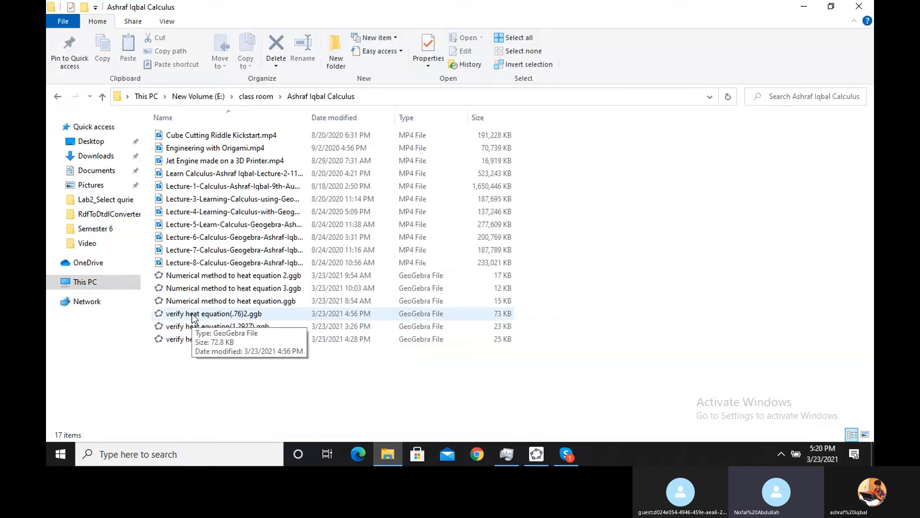
Open "Numerical method to heat equation 3.ggb", close the earlier GeoGebra window without saving its changes, and bring the opened file forward.
{"action": "double_click", "coordinate": [203, 289]}
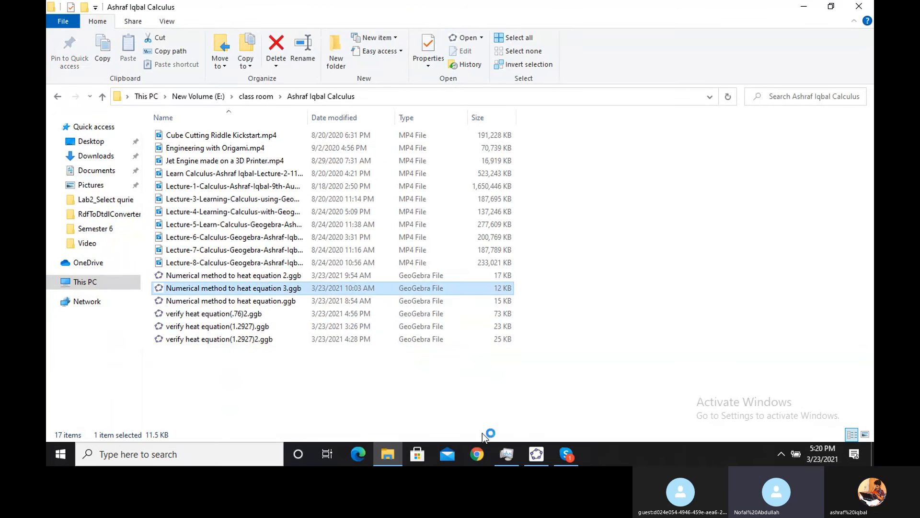
{"action": "mouse_move", "coordinate": [537, 444]}
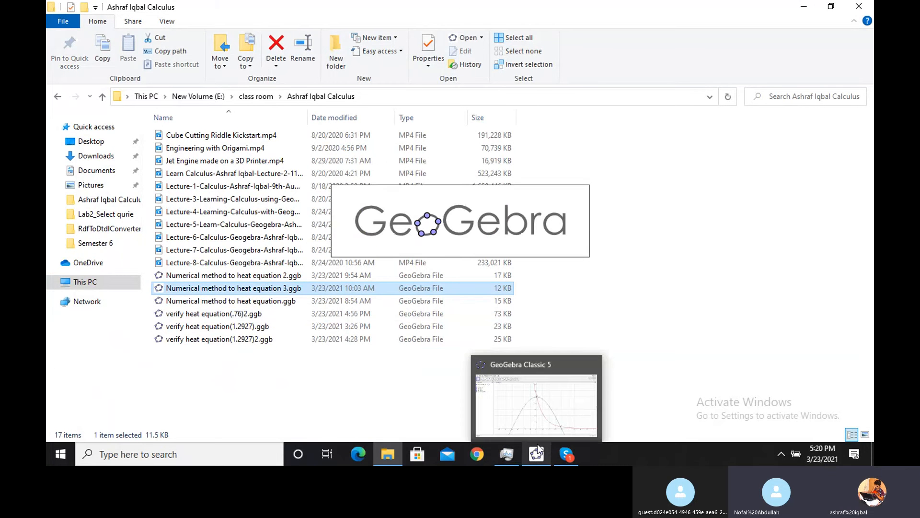
{"action": "mouse_move", "coordinate": [585, 375]}
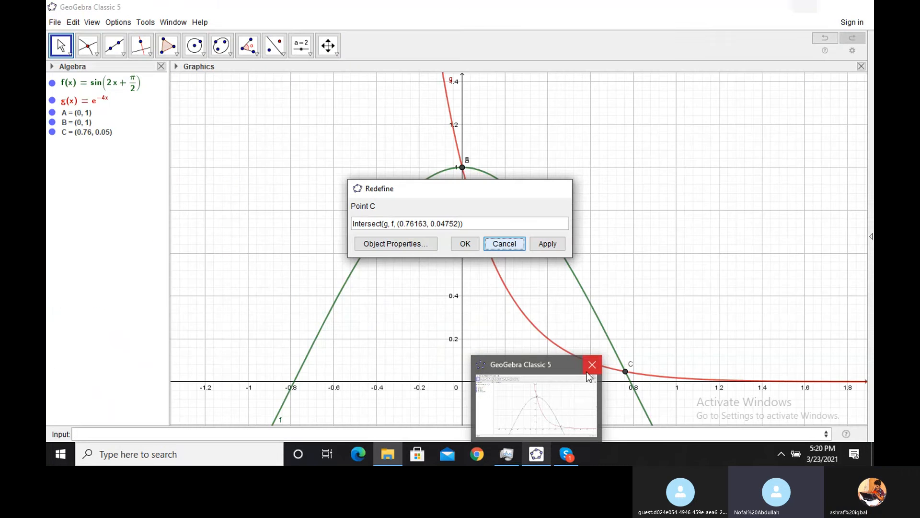
{"action": "left_click", "coordinate": [590, 369]}
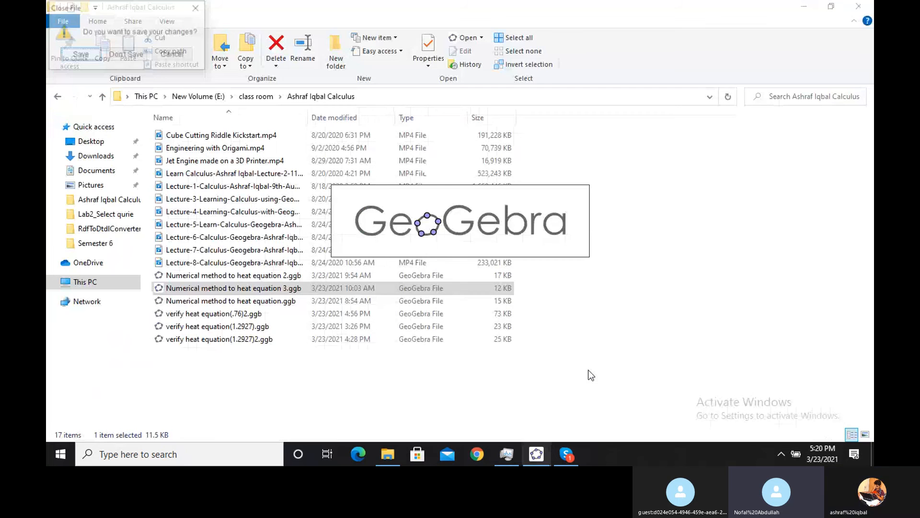
{"action": "left_click", "coordinate": [131, 57]}
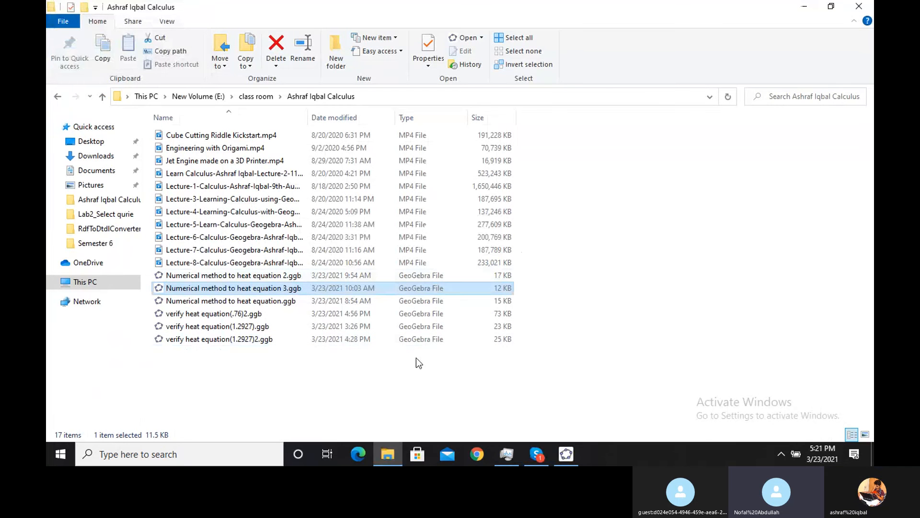
{"action": "left_click", "coordinate": [566, 454]}
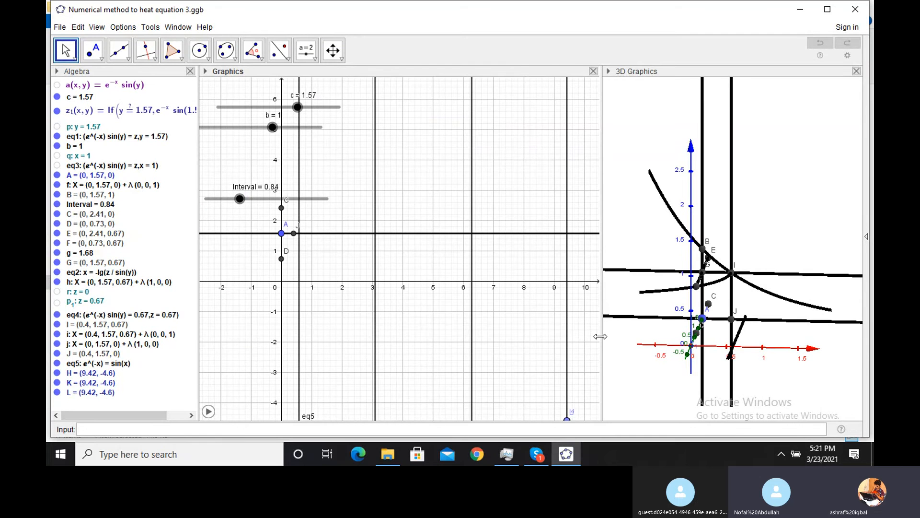
Widen the 3D Graphics view and tilt it to show the surface curves and intersecting lines from above.
{"action": "left_click_drag", "start_coordinate": [600, 337], "coordinate": [257, 281]}
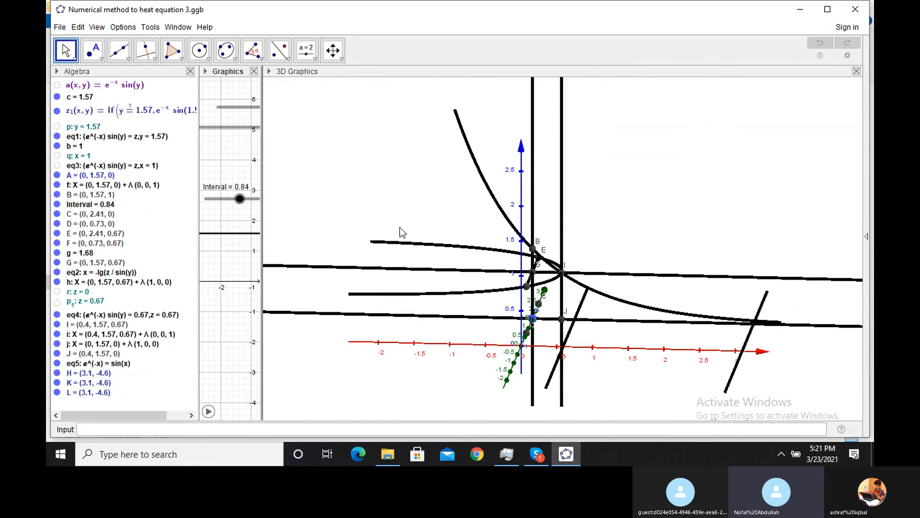
{"action": "left_click_drag", "start_coordinate": [401, 232], "coordinate": [402, 236]}
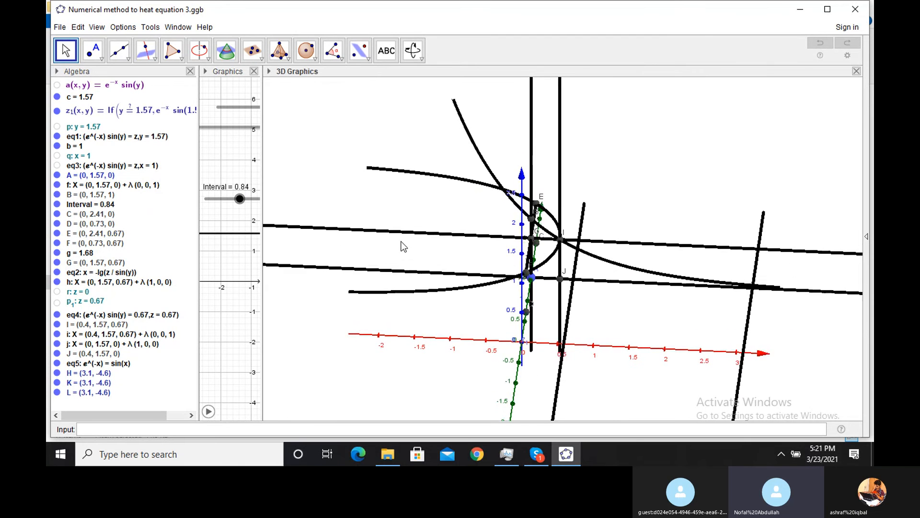
{"action": "mouse_move", "coordinate": [395, 251]}
{"action": "left_mouse_down"}
{"action": "mouse_move", "coordinate": [390, 271]}
{"action": "mouse_move", "coordinate": [395, 242]}
{"action": "left_mouse_up"}
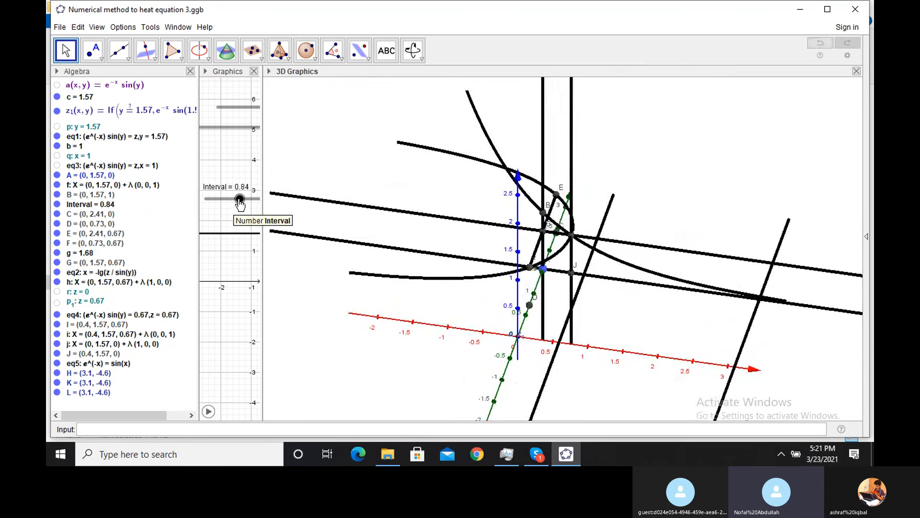
Vary the Interval slider through 0.65, 1.08 and 0.74, finishing at 1.29, to compare the curves in the 3D view.
{"action": "mouse_move", "coordinate": [240, 199]}
{"action": "left_mouse_down"}
{"action": "mouse_move", "coordinate": [225, 200]}
{"action": "mouse_move", "coordinate": [233, 202]}
{"action": "left_mouse_up"}
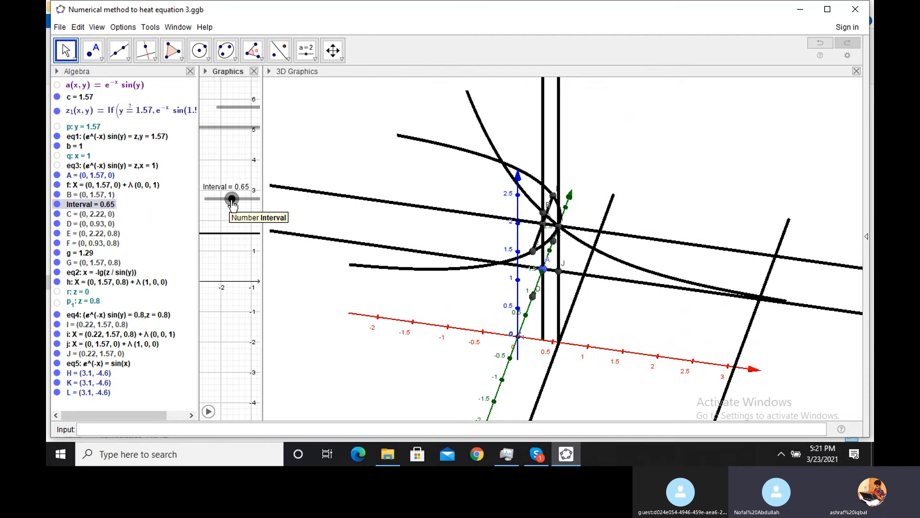
{"action": "left_click_drag", "start_coordinate": [232, 199], "coordinate": [251, 205]}
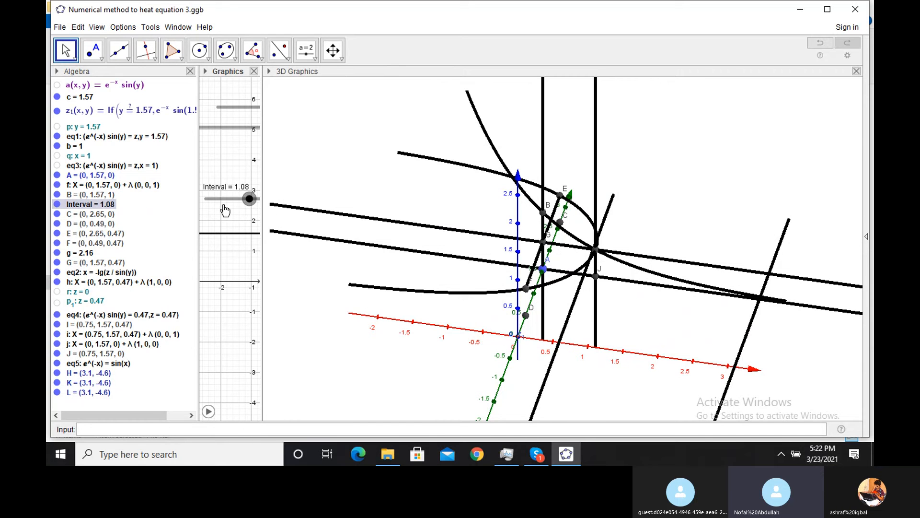
{"action": "left_click_drag", "start_coordinate": [222, 200], "coordinate": [199, 204]}
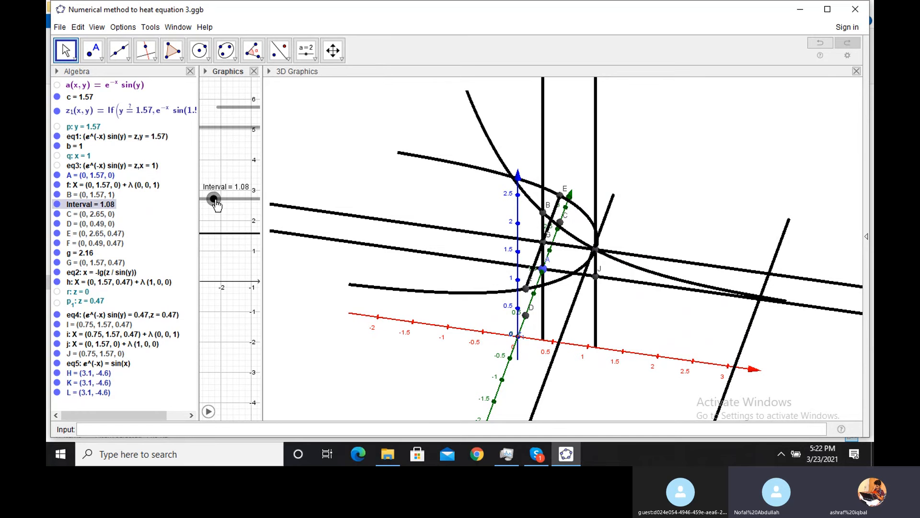
{"action": "left_click_drag", "start_coordinate": [216, 203], "coordinate": [222, 199]}
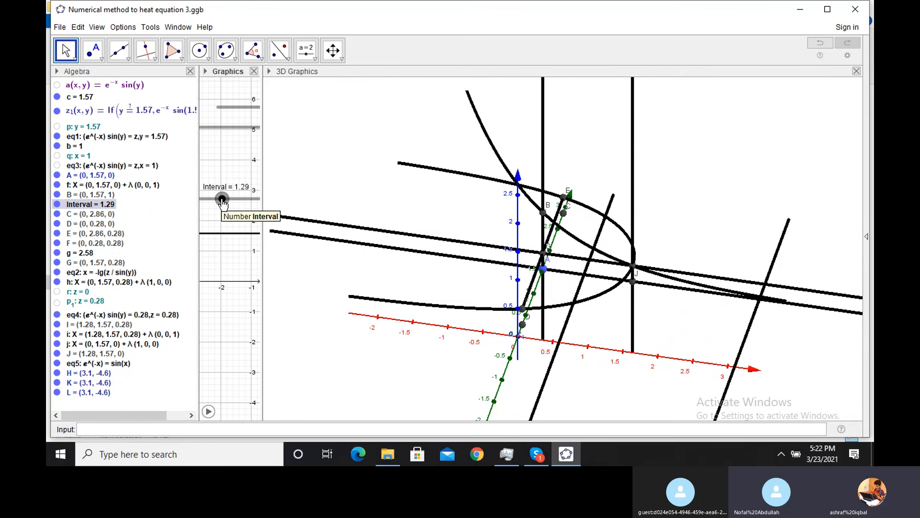
{"action": "left_click_drag", "start_coordinate": [222, 199], "coordinate": [198, 198]}
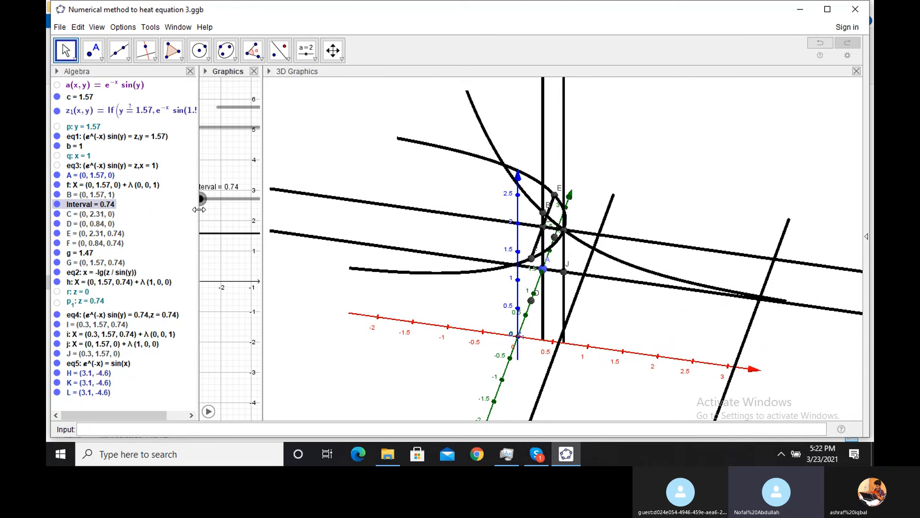
{"action": "left_click_drag", "start_coordinate": [199, 207], "coordinate": [165, 206]}
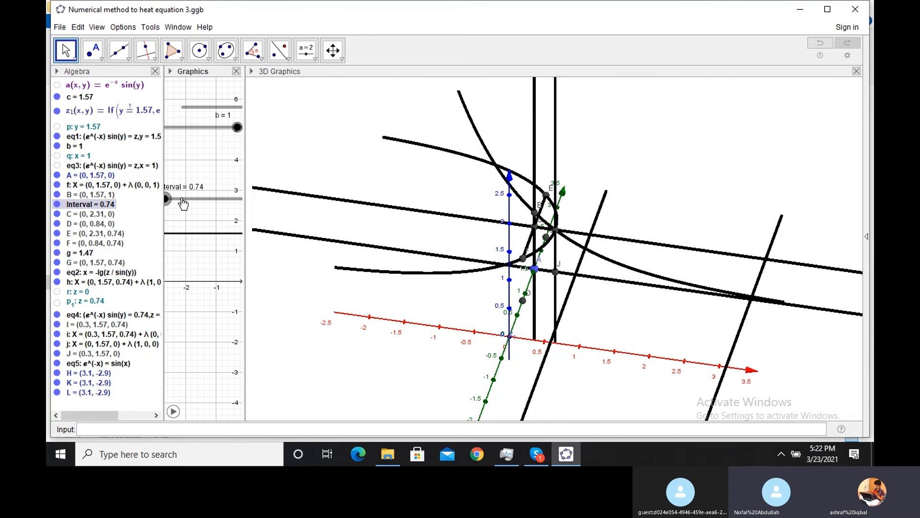
{"action": "left_click_drag", "start_coordinate": [171, 202], "coordinate": [214, 196]}
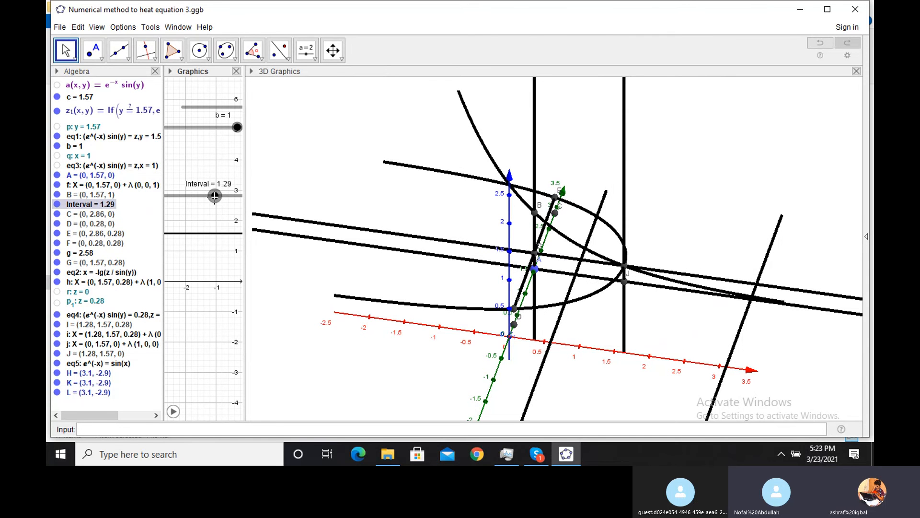
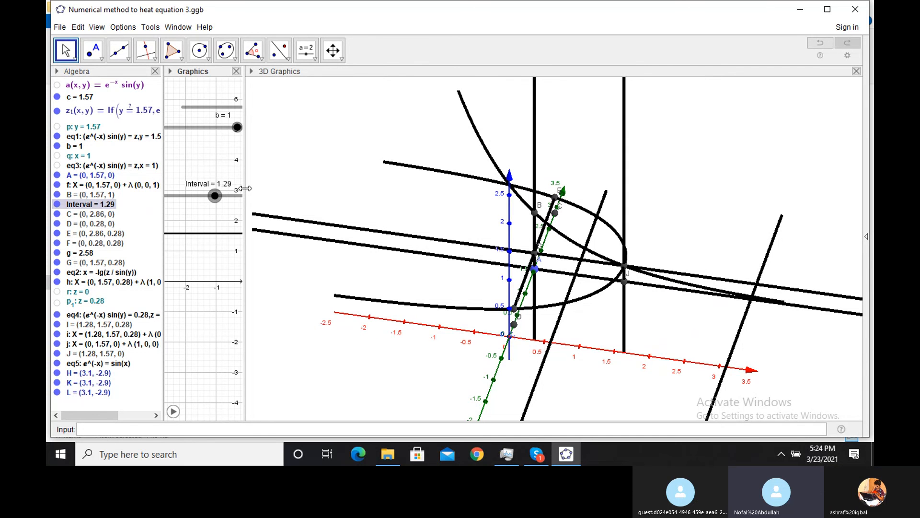
Redefine eq5 as e^(-x) = sin(x + pi/2) and examine its lines in the 2D and 3D views.
{"action": "left_click_drag", "start_coordinate": [244, 188], "coordinate": [469, 214]}
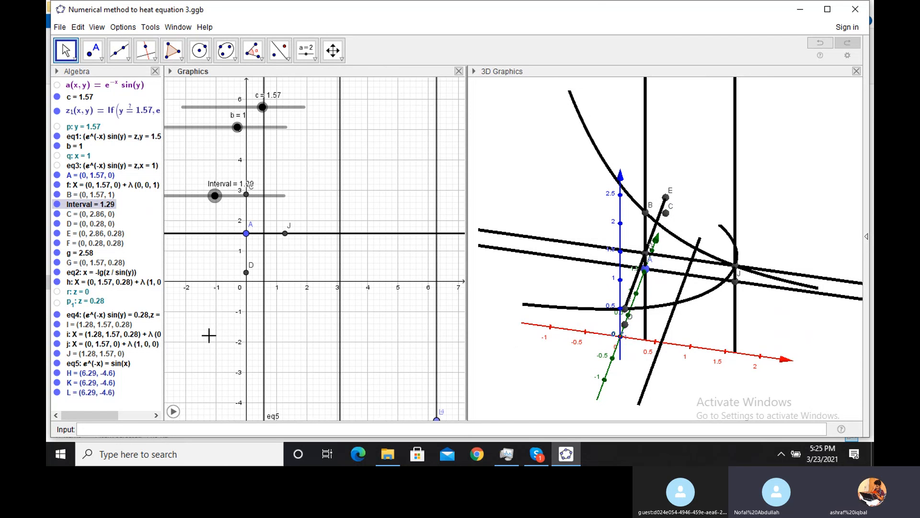
{"action": "double_click", "coordinate": [128, 364]}
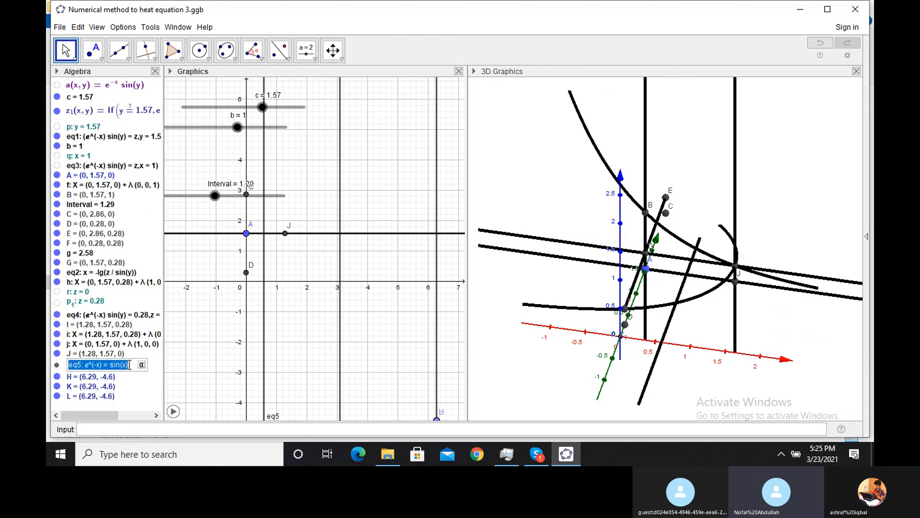
{"action": "left_click", "coordinate": [133, 365]}
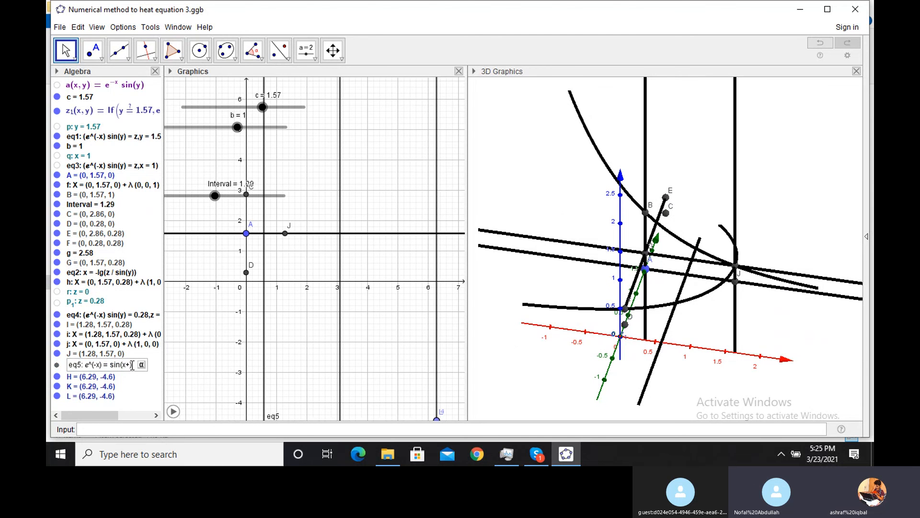
{"action": "type", "text": "+pi/2"}
{"action": "key", "text": "Return"}
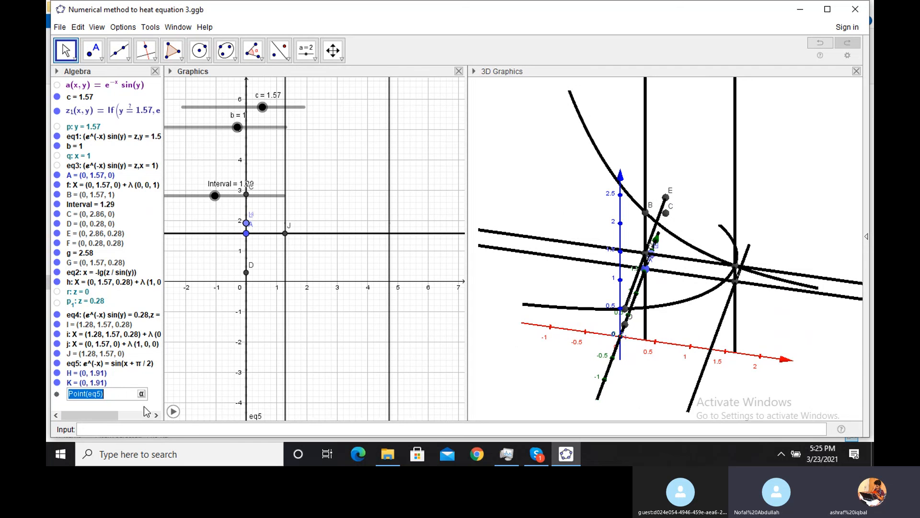
{"action": "key", "text": "Return"}
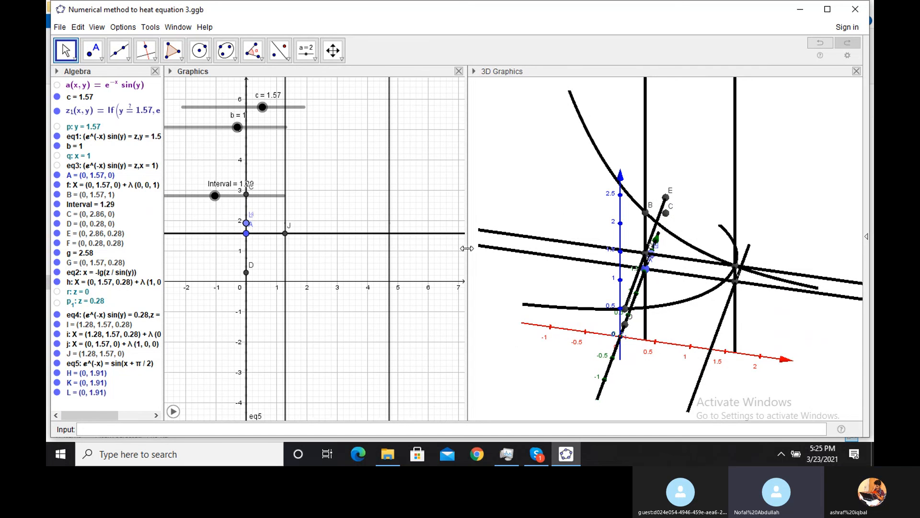
{"action": "left_click_drag", "start_coordinate": [466, 249], "coordinate": [611, 247]}
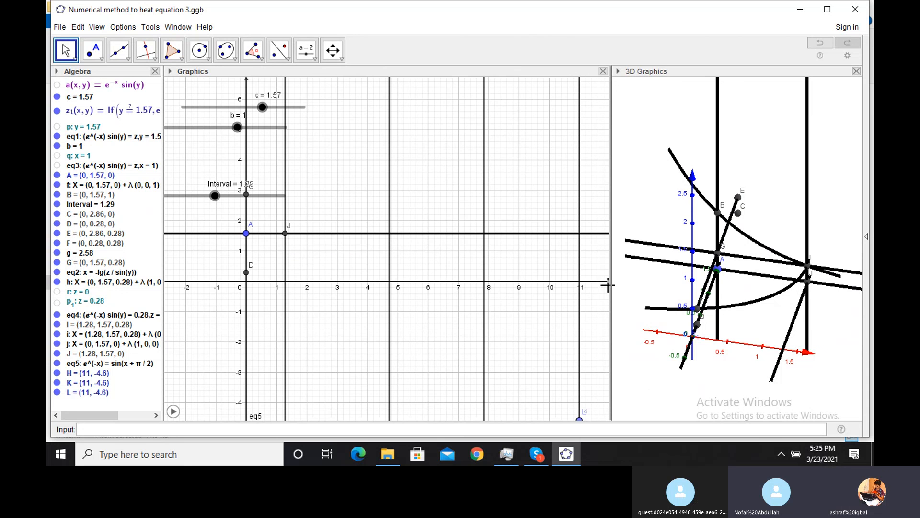
{"action": "left_click_drag", "start_coordinate": [612, 286], "coordinate": [304, 269]}
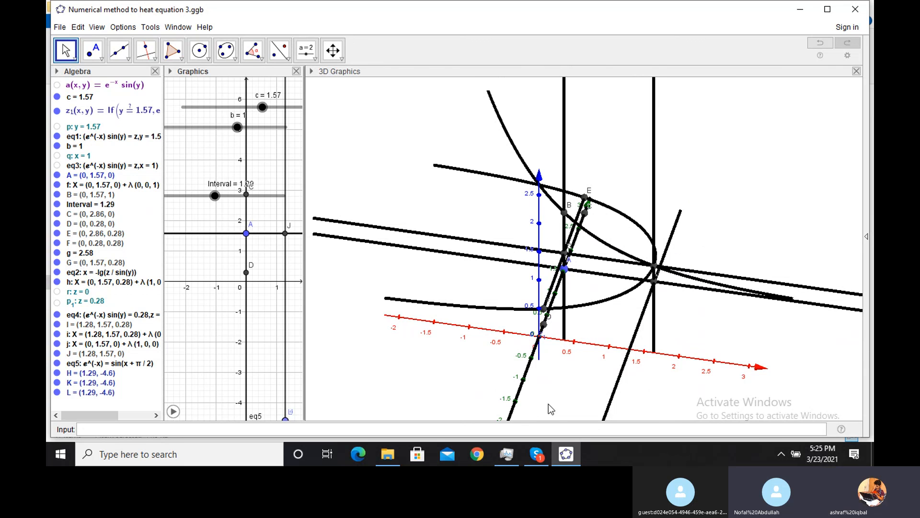
Switch to the Skype call window and stop sharing the screen.
{"action": "left_click", "coordinate": [536, 454]}
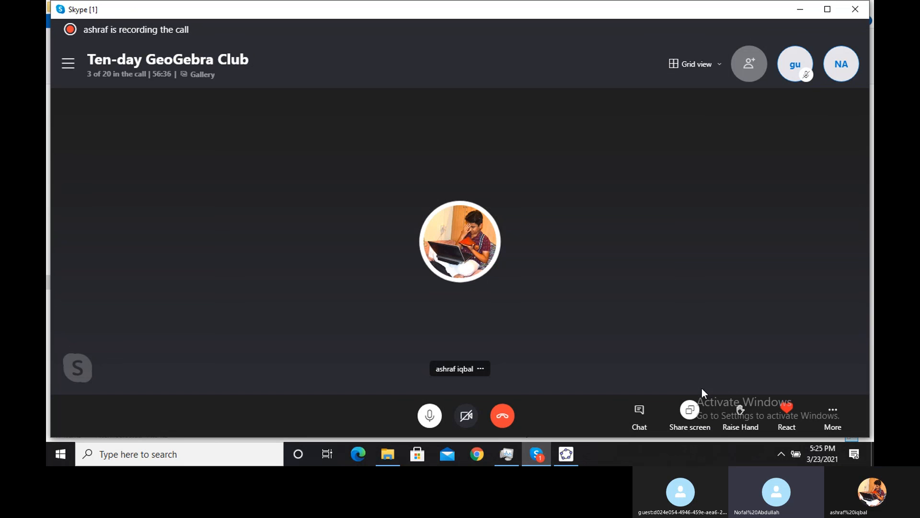
{"action": "left_click", "coordinate": [695, 412]}
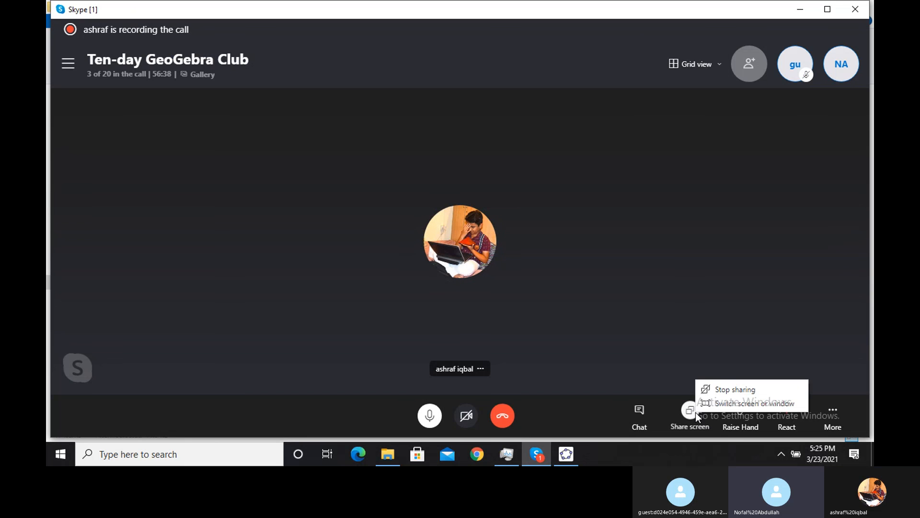
{"action": "left_click", "coordinate": [718, 388]}
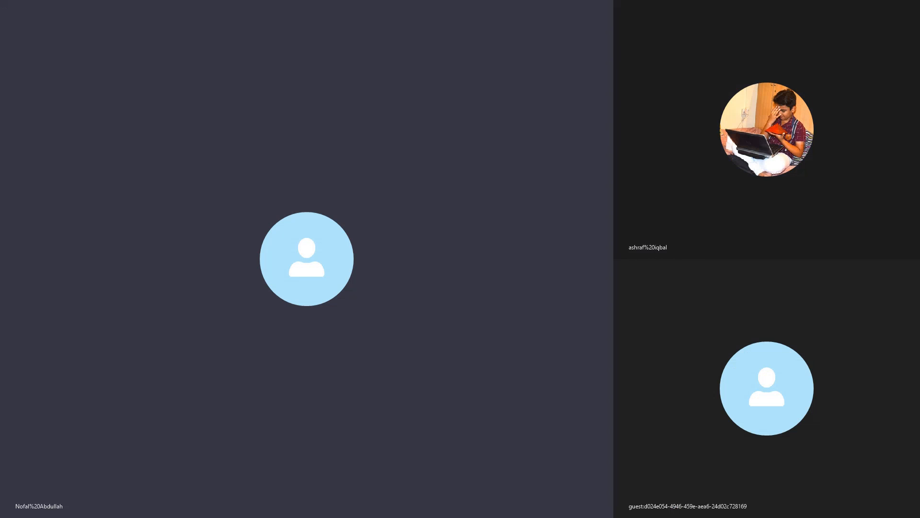